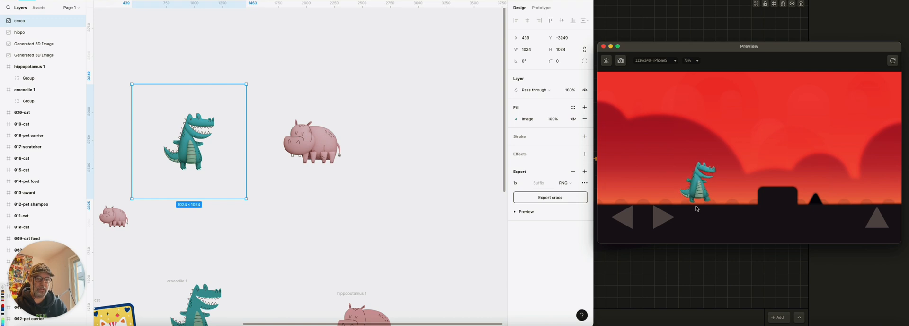
{"action": "left_click", "coordinate": [197, 55]}
{"action": "left_click", "coordinate": [177, 129]}
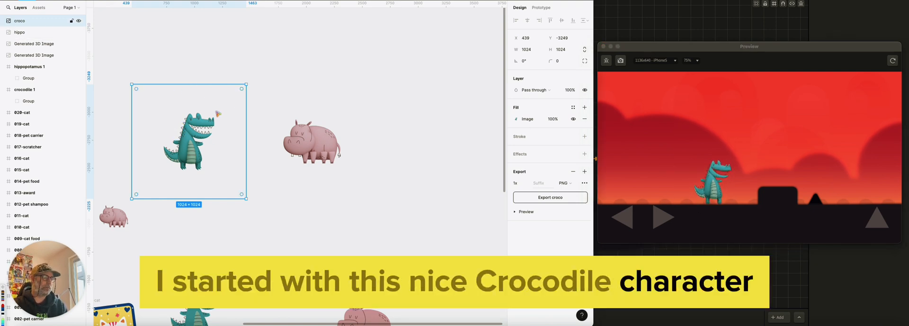
{"action": "left_click", "coordinate": [749, 160]}
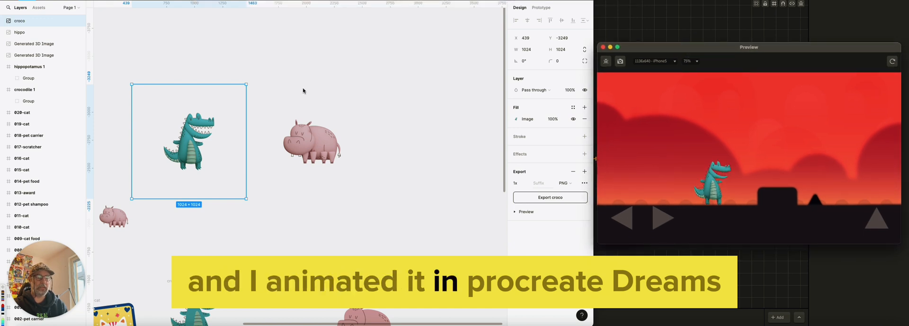
{"action": "left_click", "coordinate": [184, 59]}
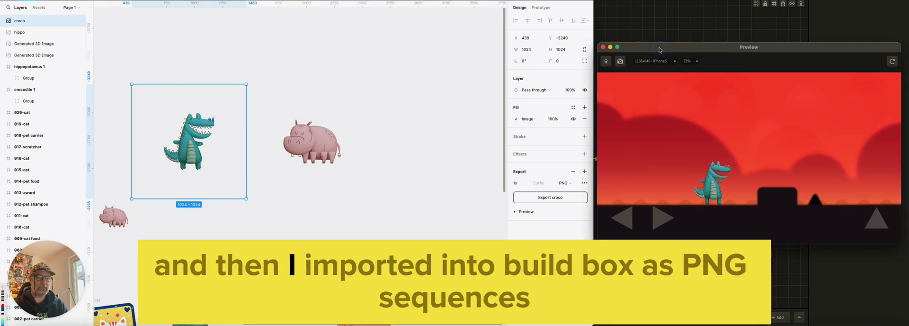
{"action": "left_click", "coordinate": [695, 58]}
{"action": "left_click_drag", "start_coordinate": [694, 58], "coordinate": [696, 56]}
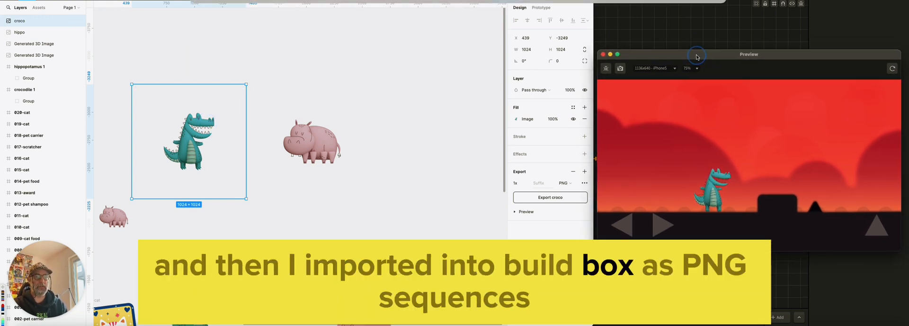
{"action": "left_click", "coordinate": [184, 44]}
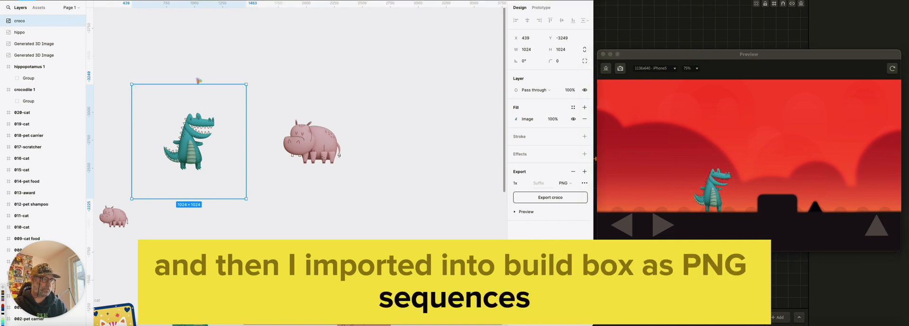
Switch to Chrome, browse the Flaticon stickers and download the Tree free sticker as an SVG
{"action": "left_click", "coordinate": [367, 85]}
{"action": "key", "text": "super+Tab"}
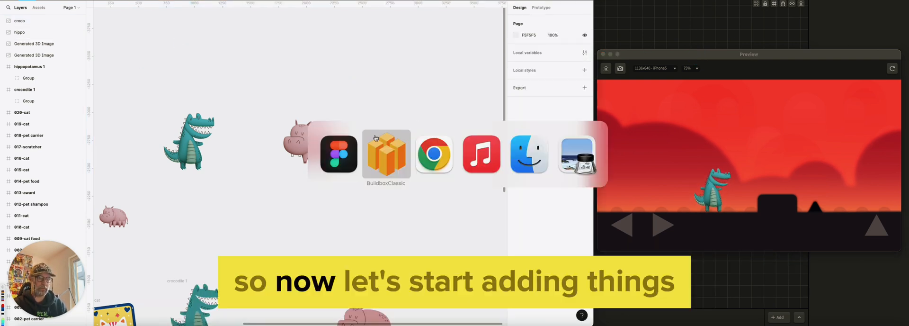
{"action": "left_click", "coordinate": [429, 150]}
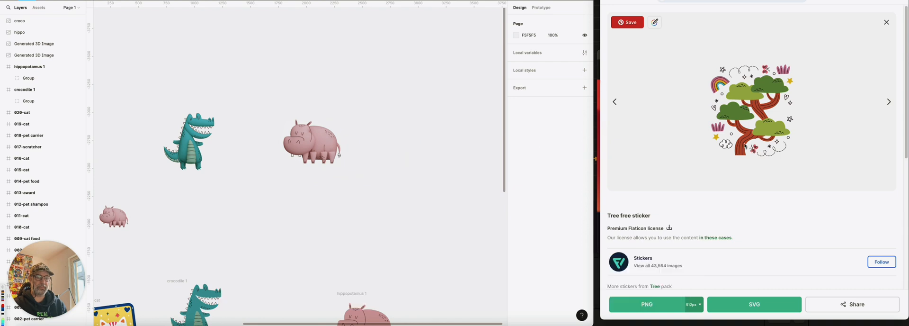
{"action": "left_click", "coordinate": [615, 103]}
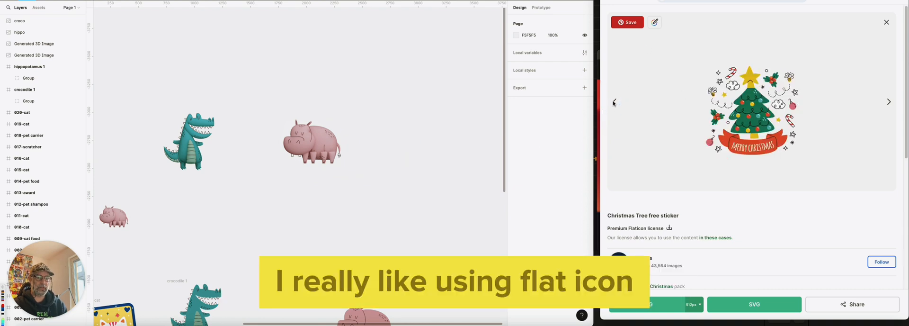
{"action": "left_click", "coordinate": [889, 102]}
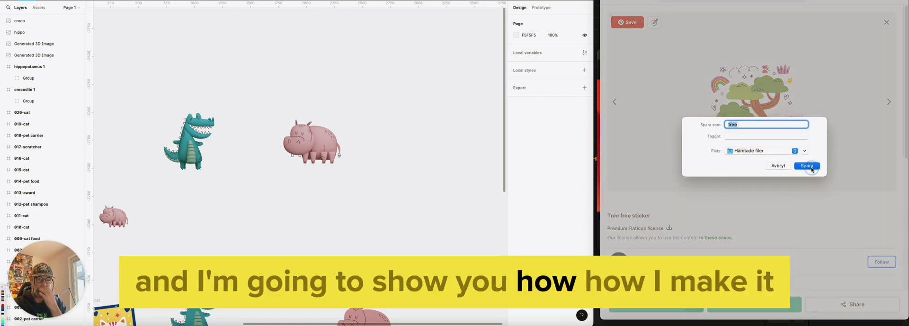
{"action": "left_click", "coordinate": [811, 167]}
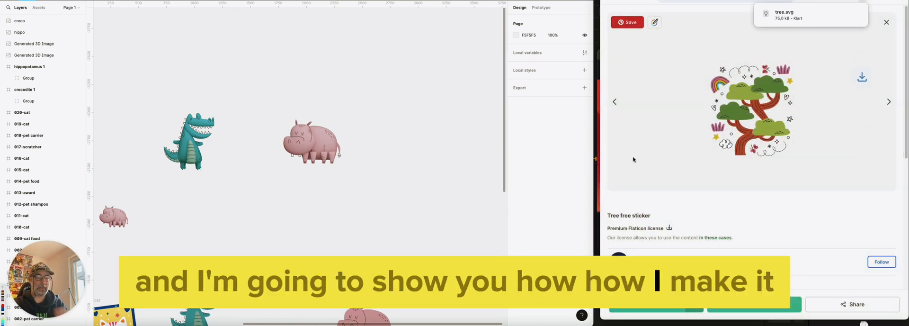
Bring the downloaded tree.svg onto the Figma canvas and move it to an empty area above the hippo
{"action": "left_click", "coordinate": [864, 324]}
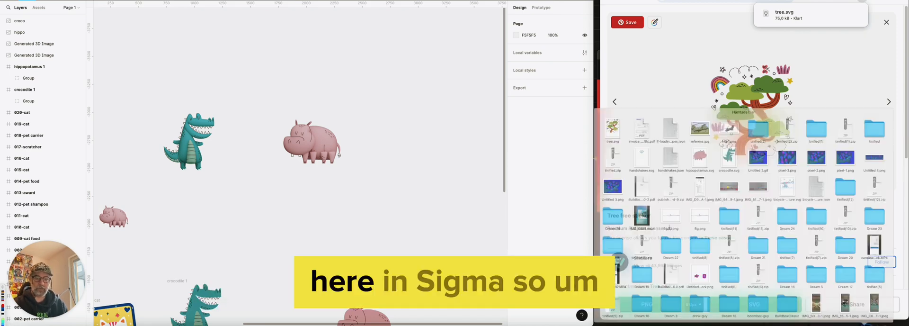
{"action": "left_click_drag", "start_coordinate": [515, 45], "coordinate": [362, 62]}
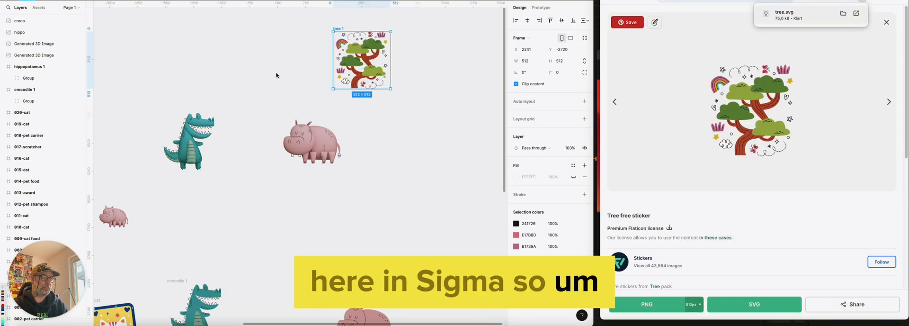
{"action": "scroll", "coordinate": [363, 72], "scroll_direction": "up", "scroll_amount": 5, "text": "super"}
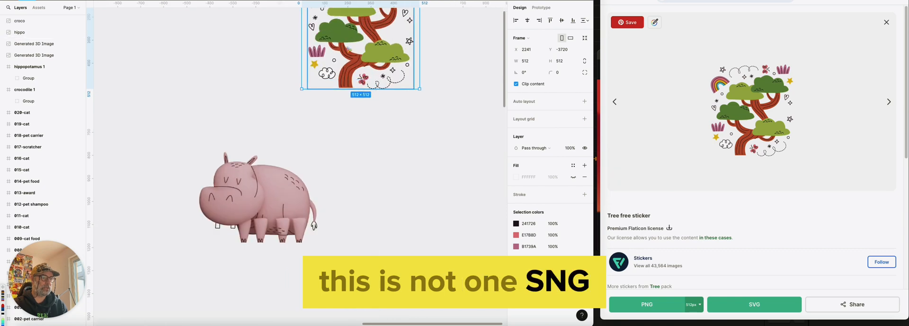
{"action": "middle_click_drag", "start_coordinate": [347, 43], "coordinate": [374, 178]}
{"action": "left_click_drag", "start_coordinate": [375, 179], "coordinate": [304, 147]}
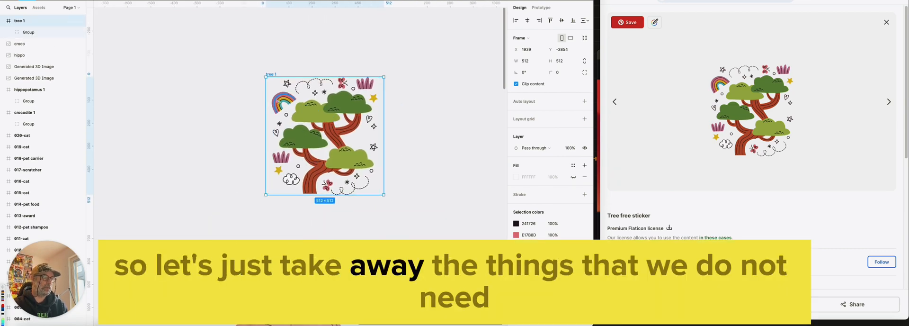
Expand the group inside the tree 1 frame and widen the layer list to make its nested layers readable
{"action": "left_click", "coordinate": [230, 96]}
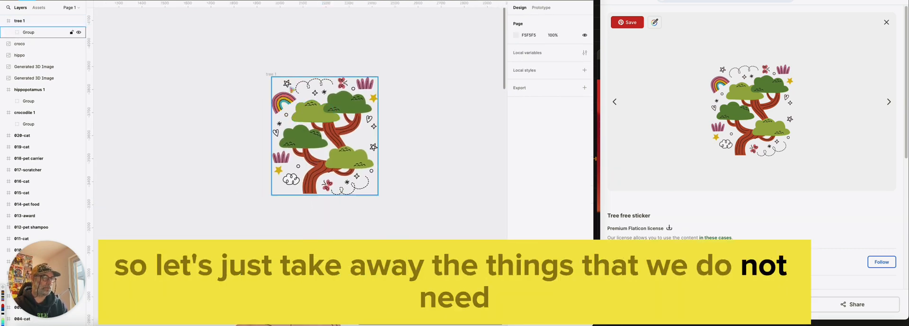
{"action": "left_click", "coordinate": [273, 159]}
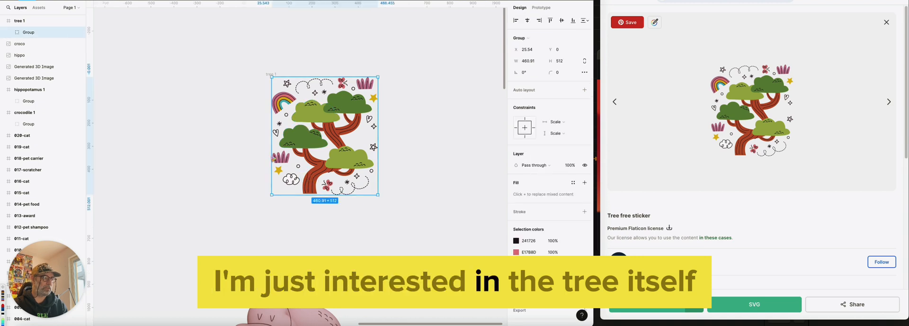
{"action": "left_click", "coordinate": [7, 31]}
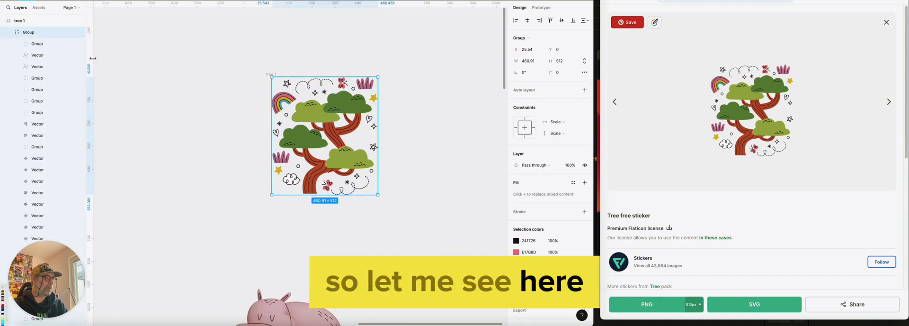
{"action": "left_click_drag", "start_coordinate": [87, 56], "coordinate": [175, 55]}
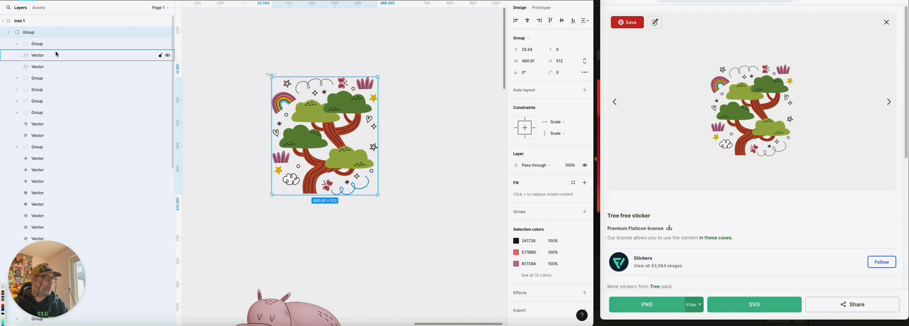
Separate the tree group from the surrounding decorations by moving it out of the tree 1 frame onto empty canvas
{"action": "double_click", "coordinate": [321, 119]}
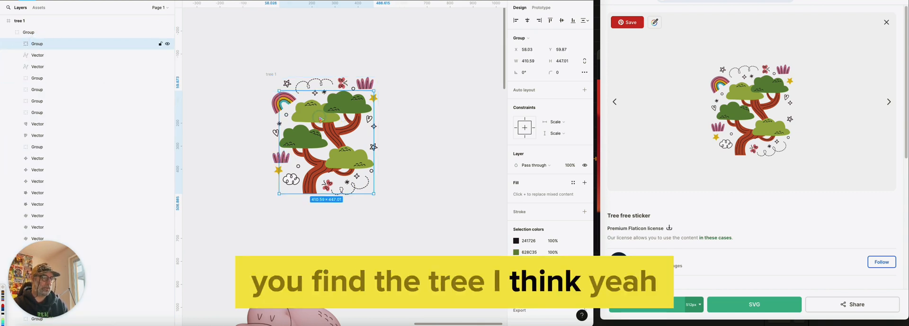
{"action": "left_click_drag", "start_coordinate": [321, 119], "coordinate": [449, 76]}
{"action": "middle_click_drag", "start_coordinate": [413, 142], "coordinate": [291, 155]}
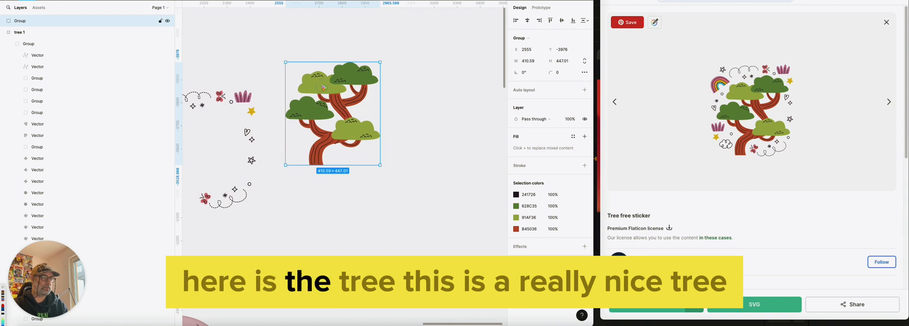
{"action": "key", "text": "ctrl+z"}
{"action": "middle_click_drag", "start_coordinate": [330, 135], "coordinate": [229, 147]}
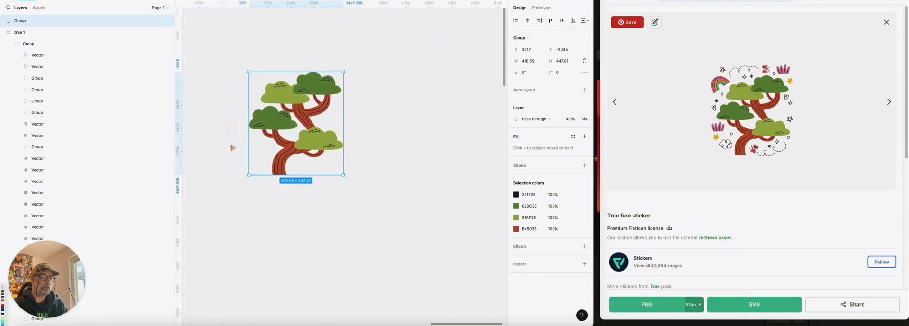
{"action": "left_click", "coordinate": [259, 50]}
{"action": "left_click", "coordinate": [258, 72]}
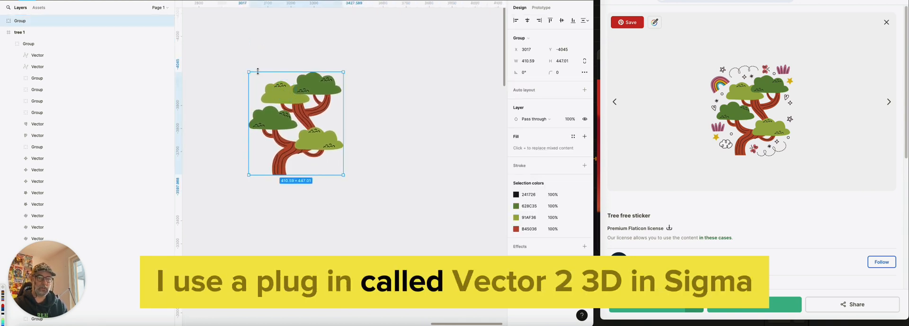
Search for the Vector to 3D plugin and run it with the tree group selected
{"action": "key", "text": "ctrl+slash"}
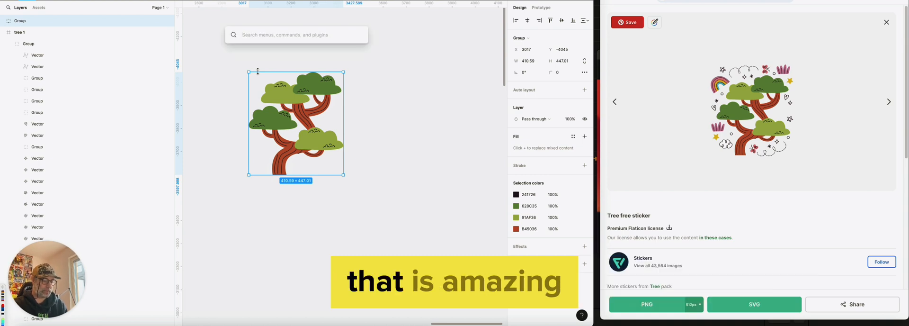
{"action": "type", "text": "vexc"}
{"action": "key", "text": "BackSpace"}
{"action": "key", "text": "BackSpace"}
{"action": "type", "text": "c"}
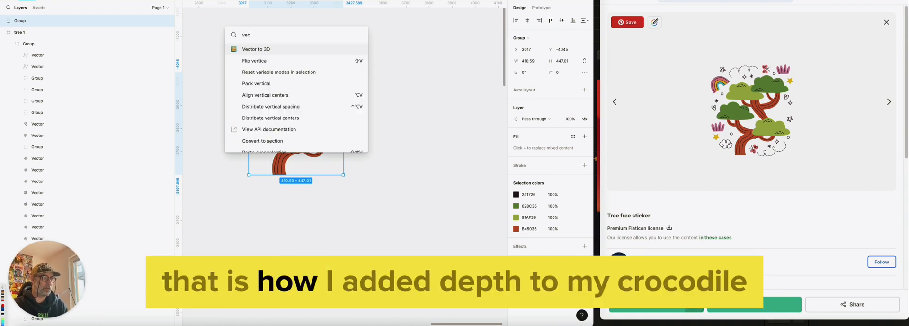
{"action": "key", "text": "Escape"}
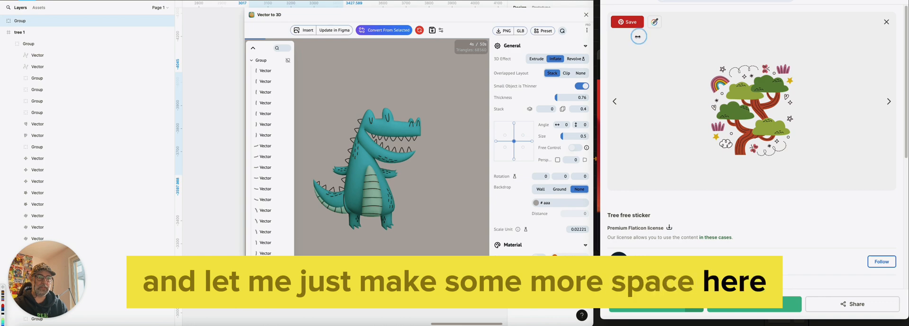
Make room by narrowing the browser window, move the plugin window clear of the tree, and collapse its vector list
{"action": "left_click_drag", "start_coordinate": [638, 36], "coordinate": [798, 41]}
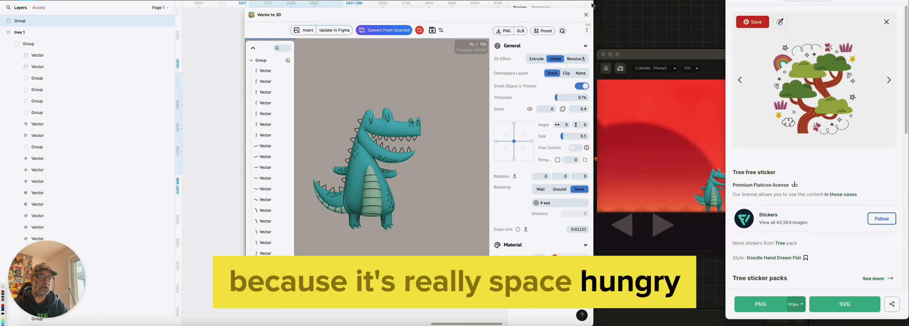
{"action": "left_click", "coordinate": [382, 14]}
{"action": "left_click_drag", "start_coordinate": [383, 15], "coordinate": [662, 20]}
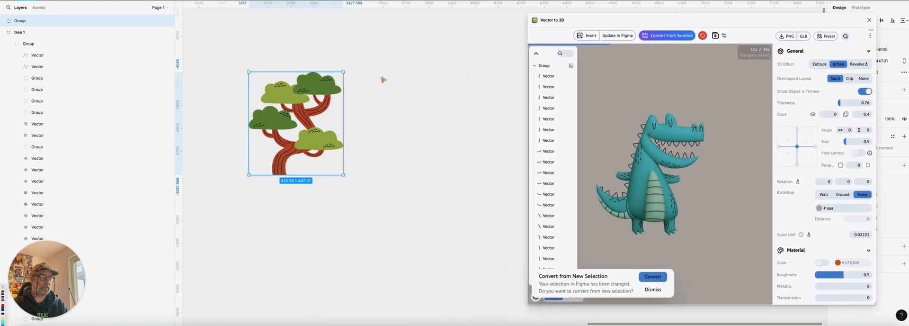
{"action": "left_click", "coordinate": [536, 53]}
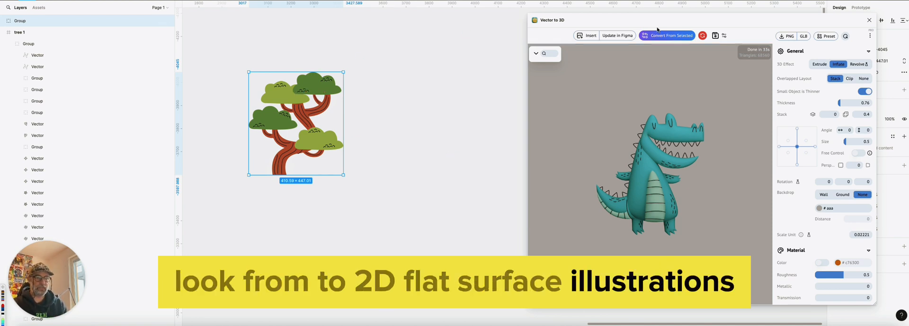
Reselect the tree group, shift it slightly and convert it to a 3D model with Vector to 3D
{"action": "left_click", "coordinate": [295, 55]}
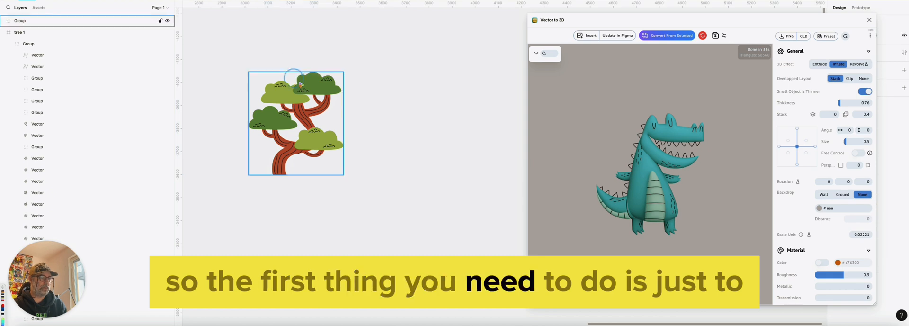
{"action": "left_click", "coordinate": [315, 90]}
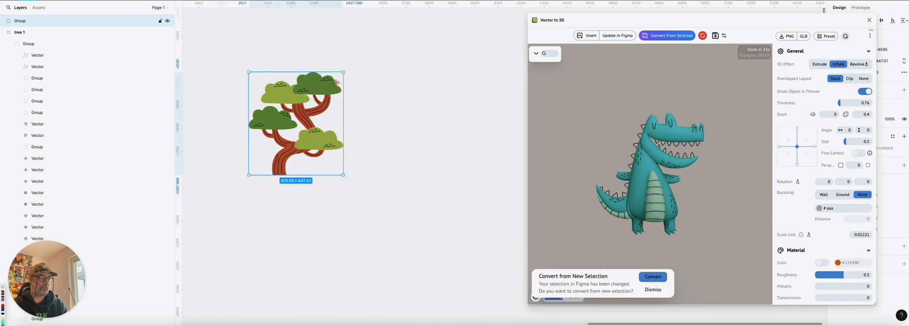
{"action": "left_click_drag", "start_coordinate": [315, 93], "coordinate": [326, 94]}
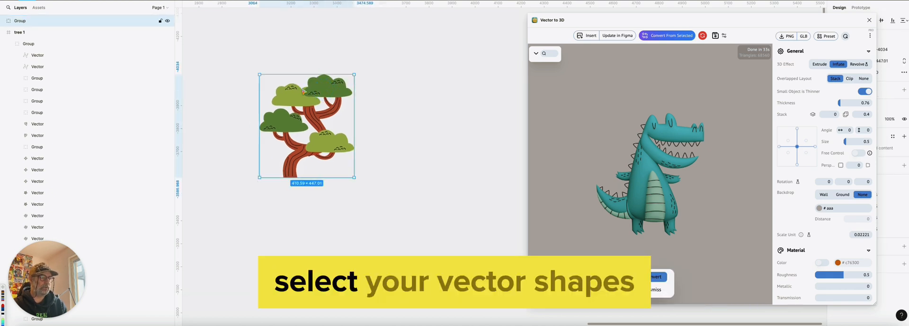
{"action": "left_click", "coordinate": [666, 36]}
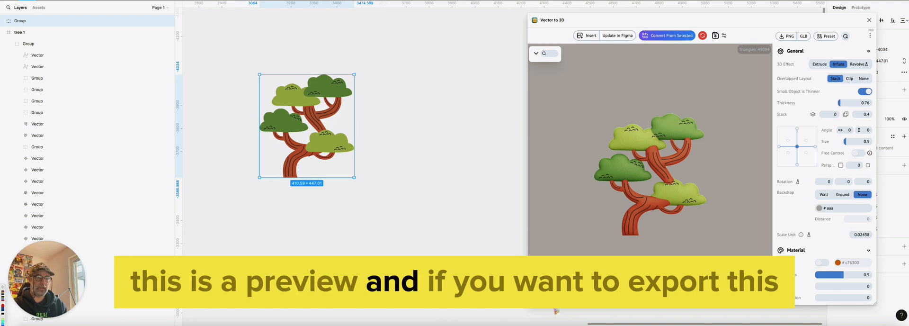
Render the converted 3D tree and review the plugin's material, quality and resolution settings
{"action": "left_click", "coordinate": [636, 292]}
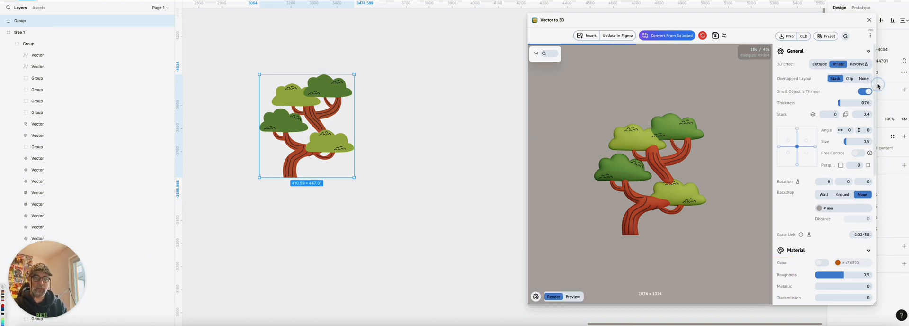
{"action": "left_click_drag", "start_coordinate": [875, 97], "coordinate": [865, 178]}
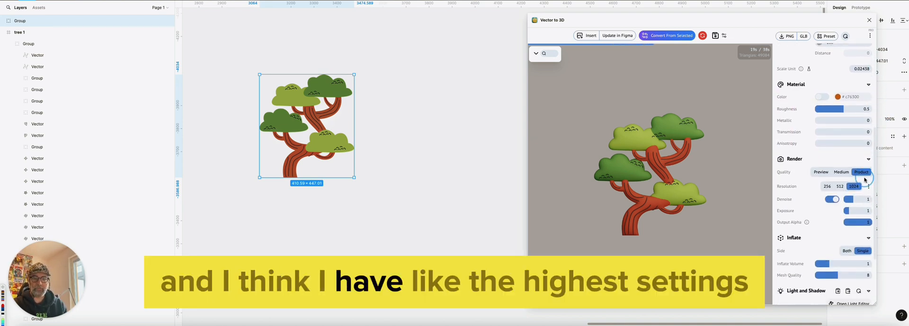
{"action": "scroll", "coordinate": [864, 179], "scroll_direction": "down", "scroll_amount": 2}
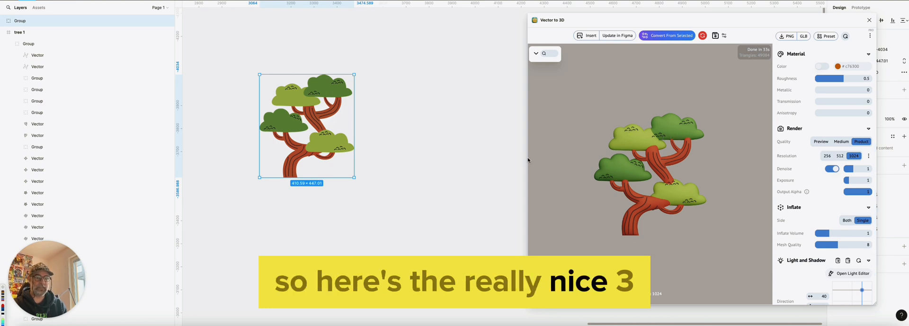
Try a tilted viewing angle of 47 by 27 on the 3D tree, and set both angle values back to 0
{"action": "scroll", "coordinate": [831, 194], "scroll_direction": "up", "scroll_amount": 5}
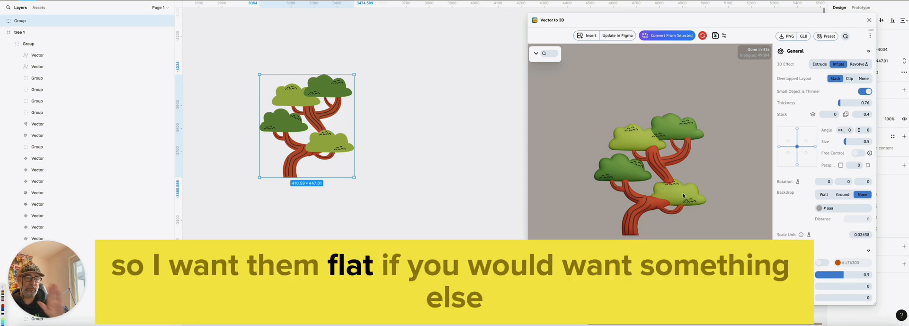
{"action": "left_click_drag", "start_coordinate": [797, 146], "coordinate": [808, 142]}
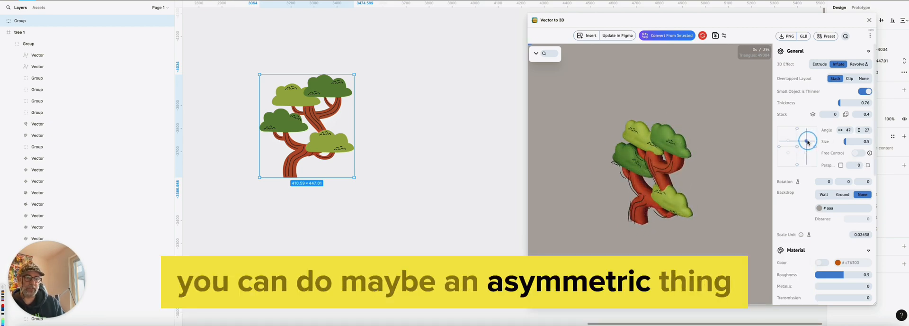
{"action": "double_click", "coordinate": [849, 131]}
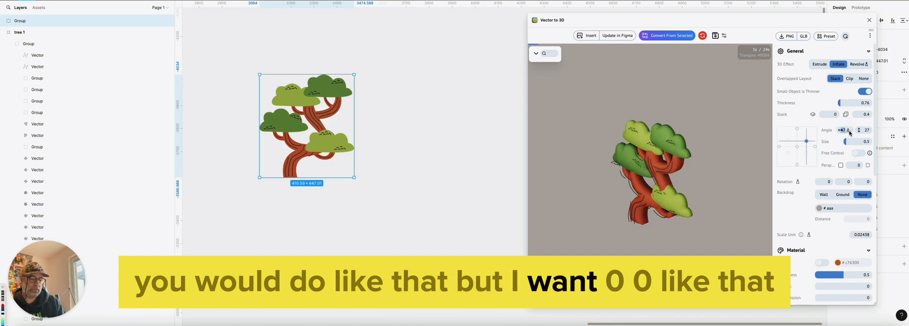
{"action": "type", "text": "0"}
{"action": "key", "text": "Tab"}
{"action": "type", "text": "0"}
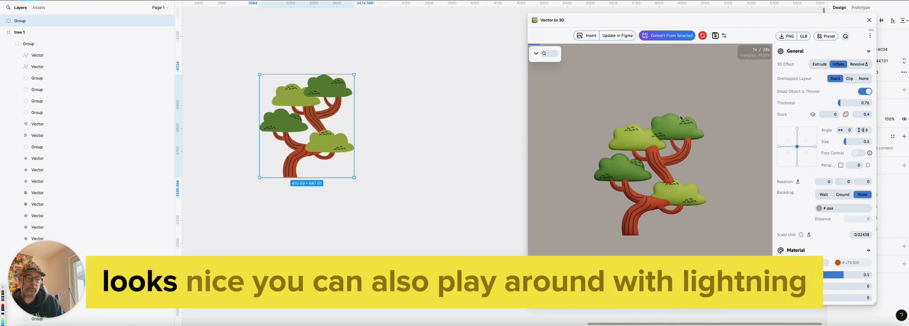
Check the plugin's light and shadow settings, insert the rendered 3D tree into the canvas and move it beside the flat tree
{"action": "scroll", "coordinate": [847, 142], "scroll_direction": "down", "scroll_amount": 3}
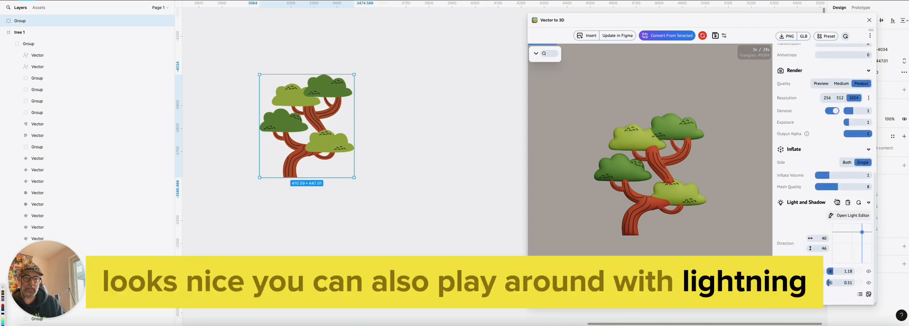
{"action": "scroll", "coordinate": [824, 212], "scroll_direction": "up", "scroll_amount": 3}
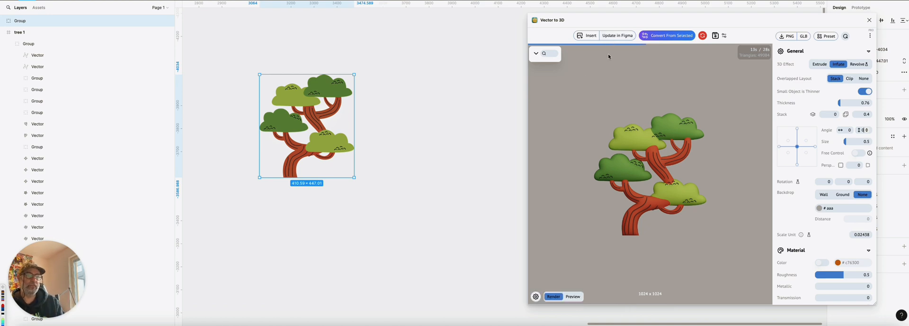
{"action": "left_click", "coordinate": [591, 39]}
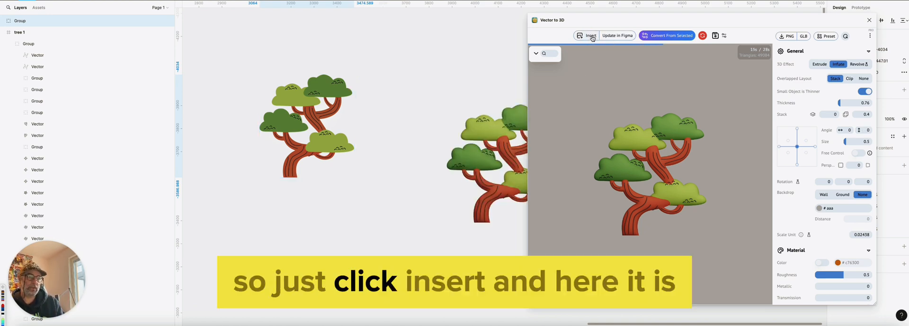
{"action": "left_click_drag", "start_coordinate": [492, 157], "coordinate": [428, 156]}
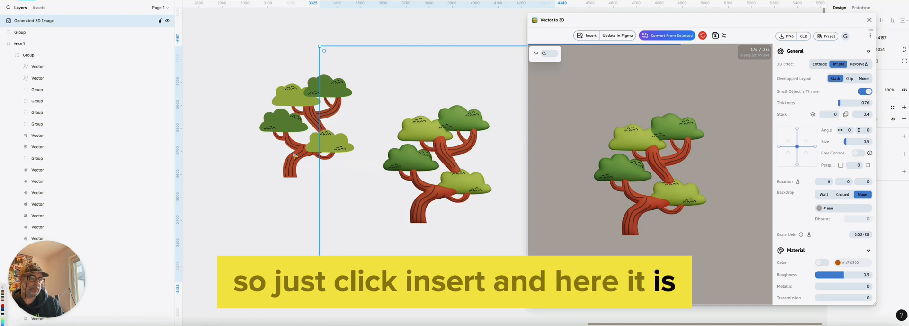
Compare the flat tree with its 3D version and reposition both trees so they stand clearly apart
{"action": "scroll", "coordinate": [284, 154], "scroll_direction": "down", "scroll_amount": 3, "text": "ctrl"}
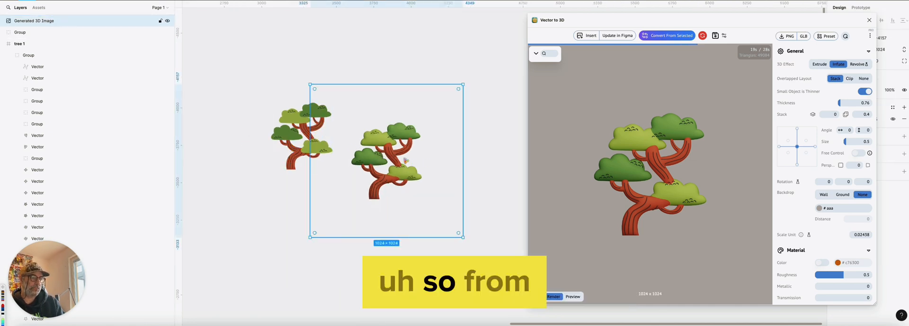
{"action": "scroll", "coordinate": [313, 132], "scroll_direction": "up", "scroll_amount": 3, "text": "ctrl"}
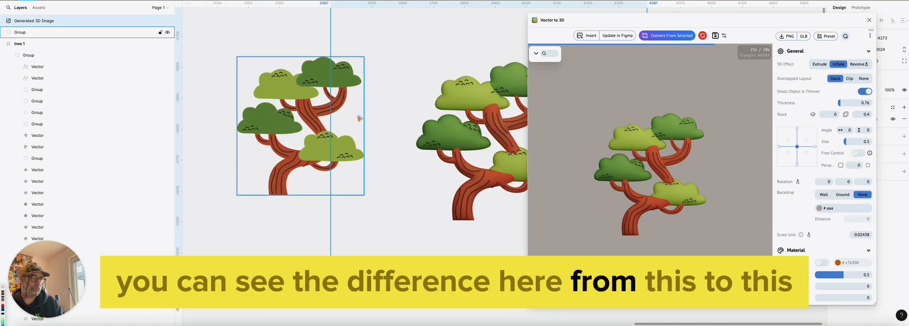
{"action": "scroll", "coordinate": [390, 157], "scroll_direction": "down", "scroll_amount": 3, "text": "ctrl"}
{"action": "left_click_drag", "start_coordinate": [347, 127], "coordinate": [306, 116]}
{"action": "left_click_drag", "start_coordinate": [461, 147], "coordinate": [449, 136]}
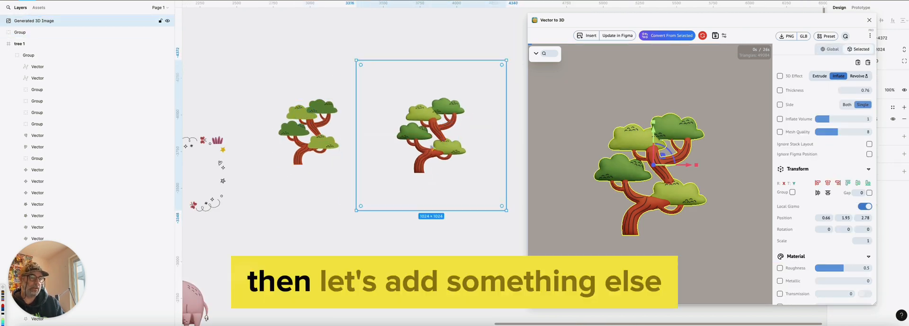
Switch to the Flaticon browser window, widen it and page back to the leafy tree sticker with the rainbow
{"action": "key", "text": "super+Tab"}
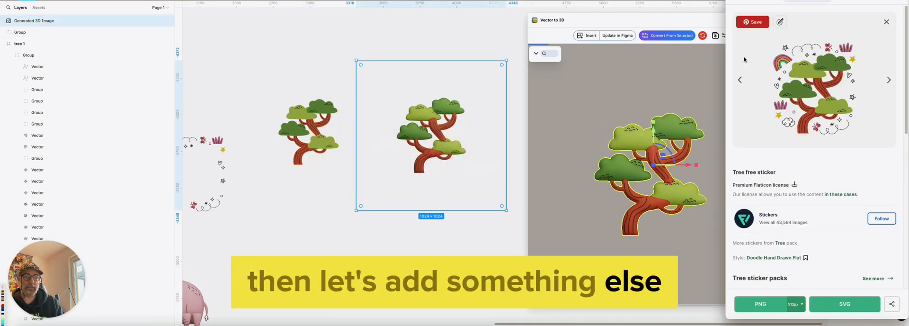
{"action": "left_click_drag", "start_coordinate": [725, 68], "coordinate": [522, 80]}
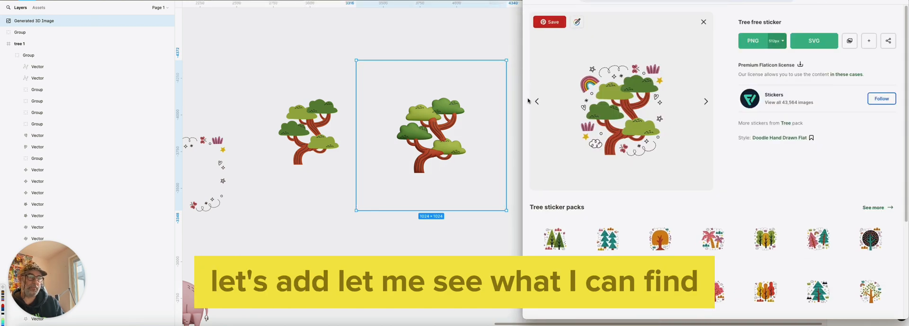
{"action": "left_click", "coordinate": [537, 101]}
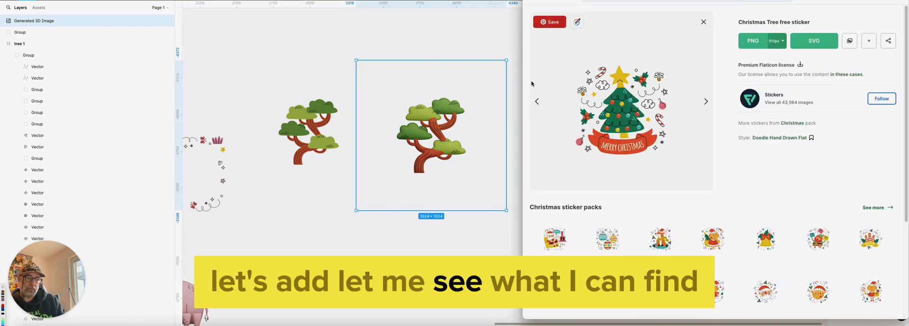
{"action": "left_click", "coordinate": [536, 102]}
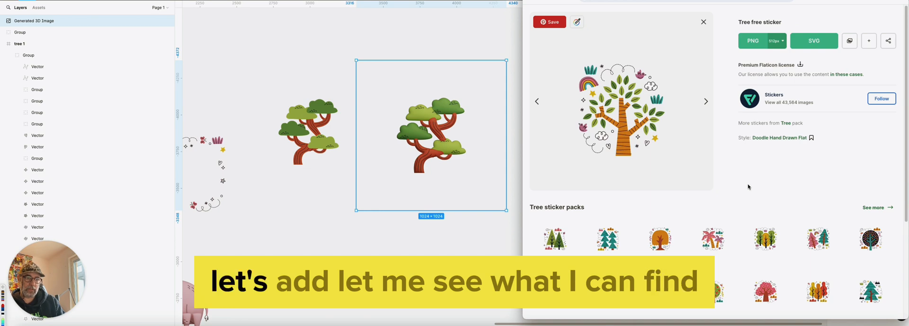
Look through the Tree and Forest sticker packs for another illustration that suits the tree
{"action": "scroll", "coordinate": [750, 186], "scroll_direction": "down", "scroll_amount": 2}
{"action": "scroll", "coordinate": [749, 186], "scroll_direction": "down", "scroll_amount": 2}
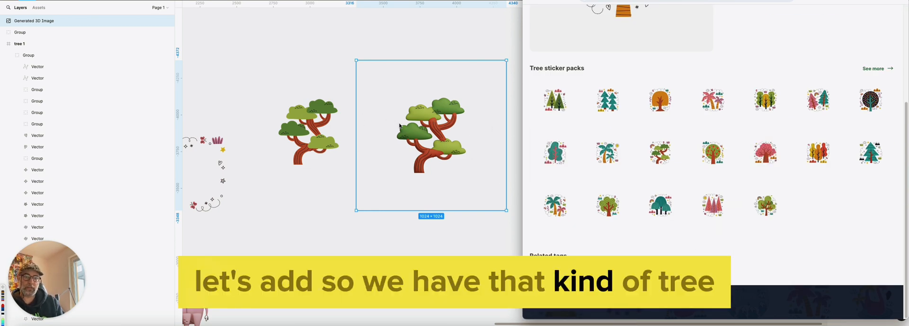
{"action": "mouse_move", "coordinate": [781, 211]}
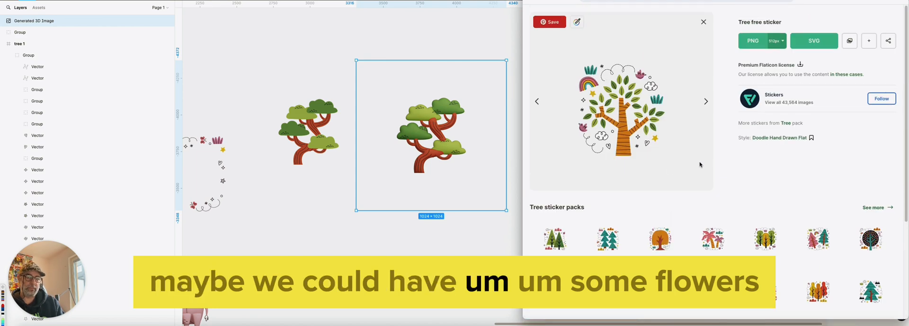
{"action": "scroll", "coordinate": [667, 198], "scroll_direction": "down", "scroll_amount": 3}
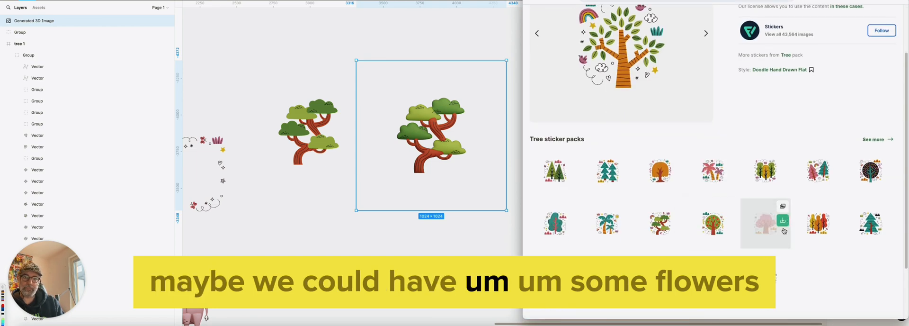
{"action": "left_click", "coordinate": [537, 34]}
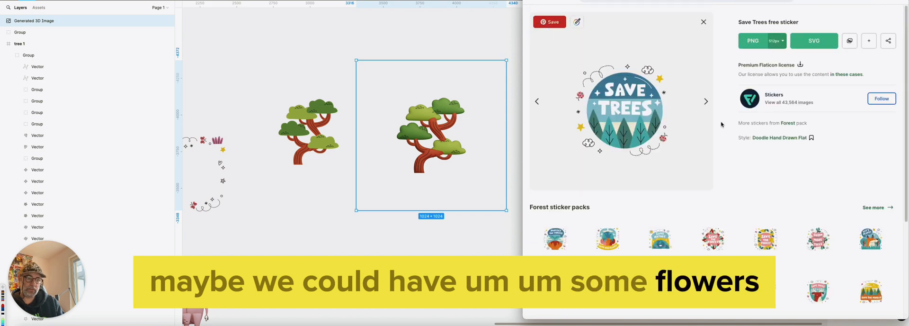
{"action": "scroll", "coordinate": [754, 135], "scroll_direction": "down", "scroll_amount": 2}
{"action": "scroll", "coordinate": [754, 135], "scroll_direction": "down", "scroll_amount": 2}
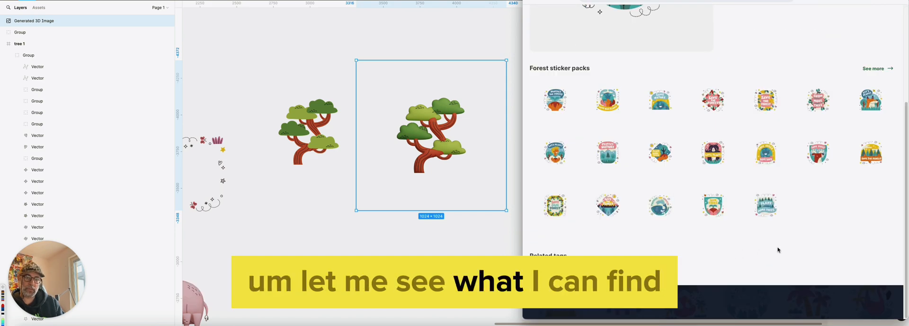
{"action": "scroll", "coordinate": [778, 249], "scroll_direction": "up", "scroll_amount": 5}
Open the Doodle Hand Drawn Flat sticker collection, search it for "sun" and look through the results
{"action": "left_click", "coordinate": [774, 138]}
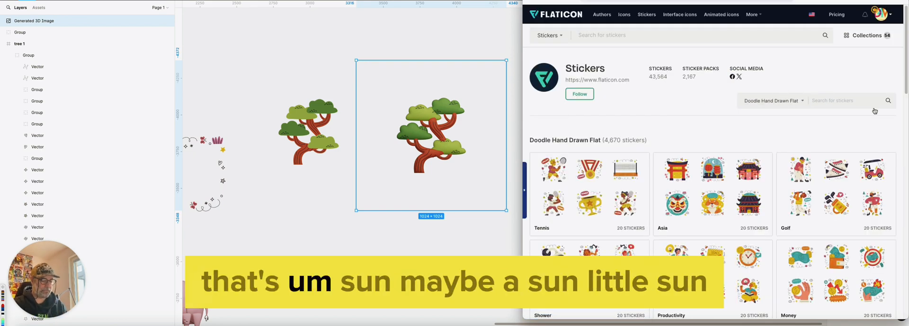
{"action": "key", "text": "Return"}
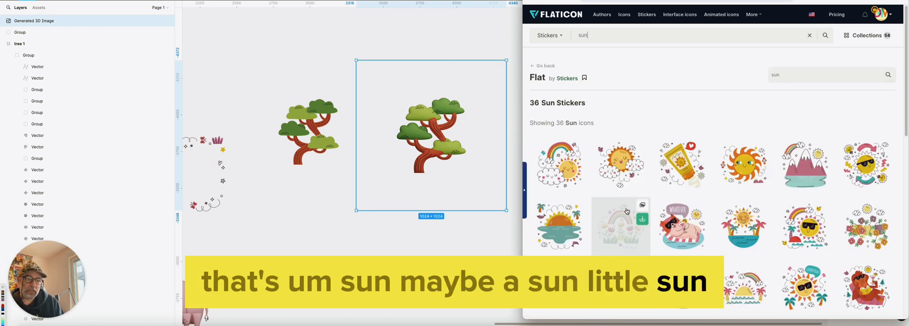
{"action": "mouse_move", "coordinate": [587, 173]}
{"action": "scroll", "coordinate": [691, 199], "scroll_direction": "down", "scroll_amount": 2}
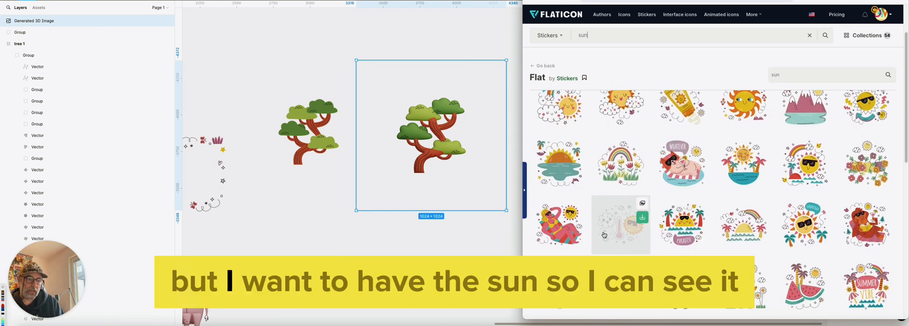
{"action": "mouse_move", "coordinate": [831, 218]}
{"action": "scroll", "coordinate": [830, 218], "scroll_direction": "down", "scroll_amount": 2}
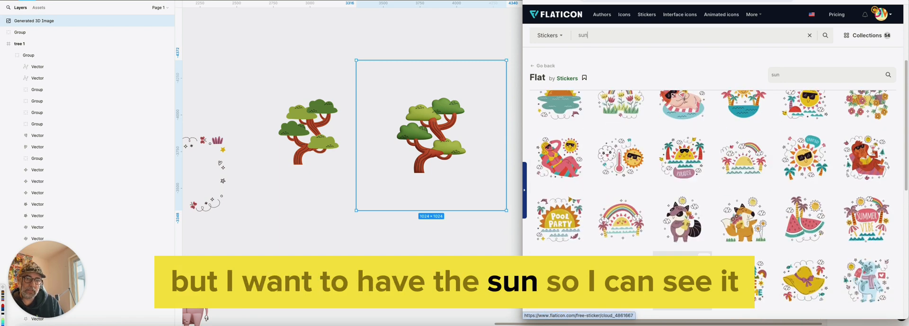
{"action": "mouse_move", "coordinate": [614, 213]}
{"action": "mouse_move", "coordinate": [731, 161]}
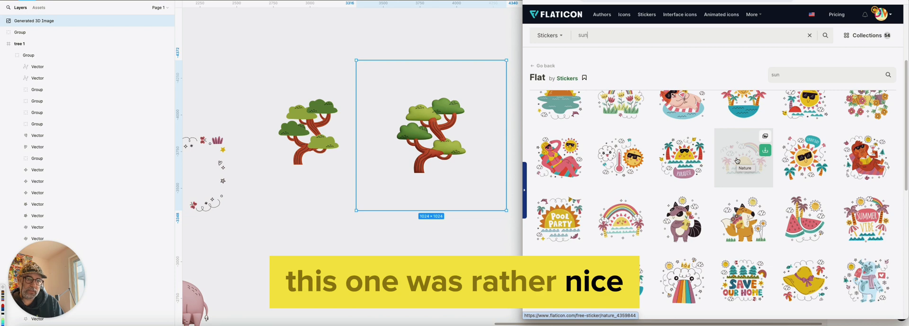
{"action": "scroll", "coordinate": [663, 227], "scroll_direction": "down", "scroll_amount": 5}
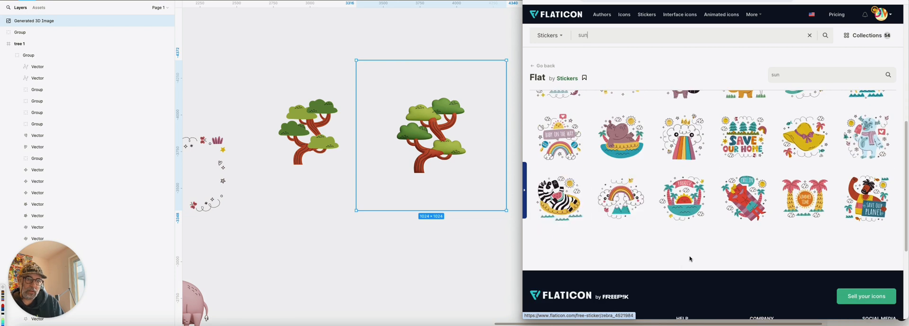
{"action": "scroll", "coordinate": [690, 259], "scroll_direction": "up", "scroll_amount": 2}
{"action": "mouse_move", "coordinate": [686, 252]}
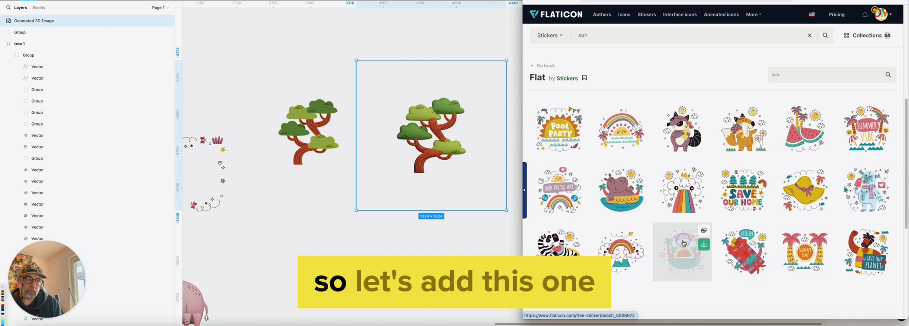
Preview the Paradise beach and watermelon stickers, and open the related Summer sticker showing a smiling sun between palm trees
{"action": "left_click", "coordinate": [683, 243]}
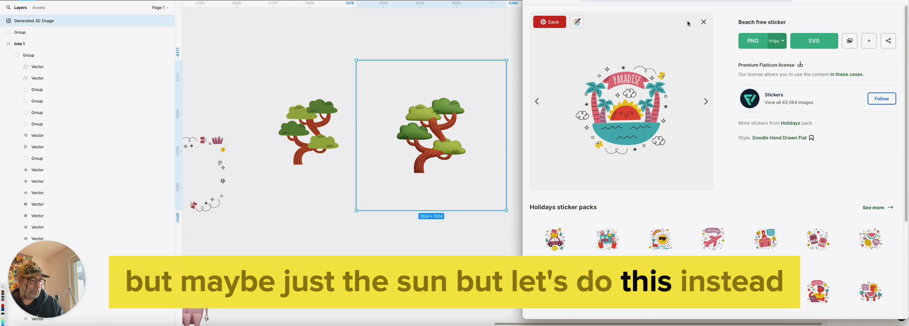
{"action": "left_click", "coordinate": [703, 22]}
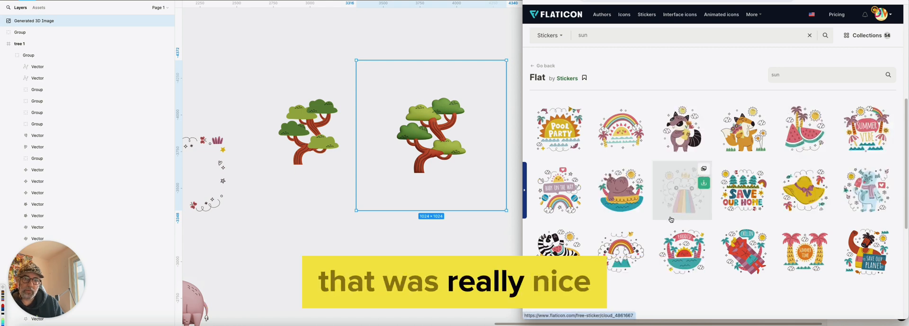
{"action": "left_click", "coordinate": [790, 128]}
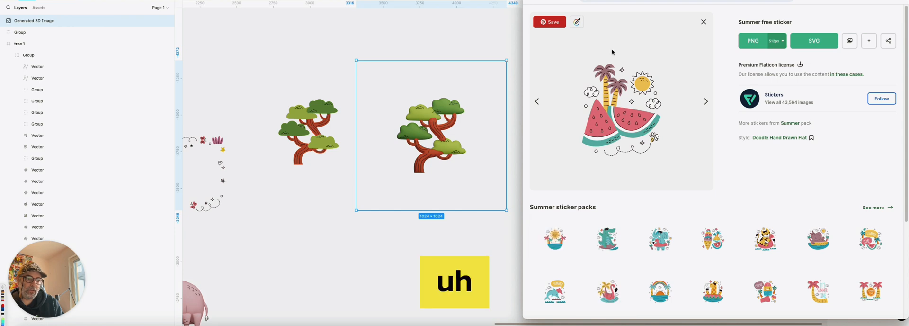
{"action": "left_click", "coordinate": [562, 219]}
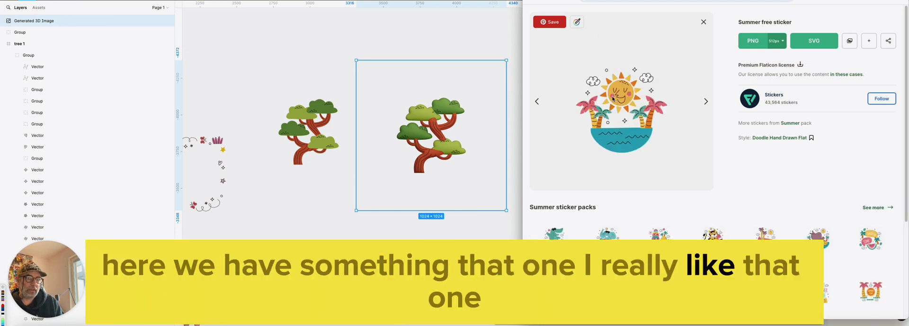
Download the Summer sticker as an SVG named summer and import the file into the Figma canvas
{"action": "left_click", "coordinate": [816, 42]}
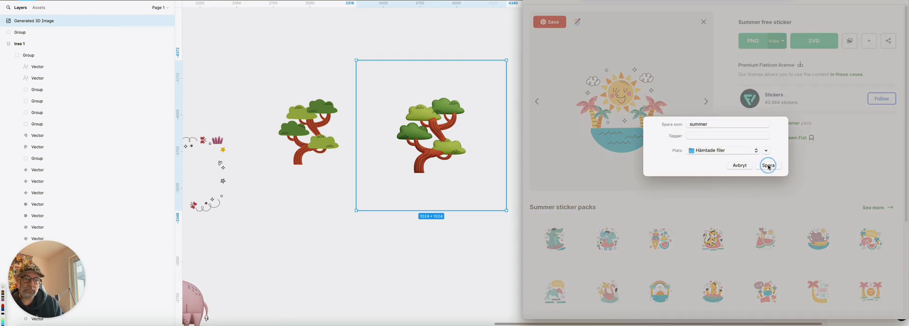
{"action": "left_click", "coordinate": [768, 166]}
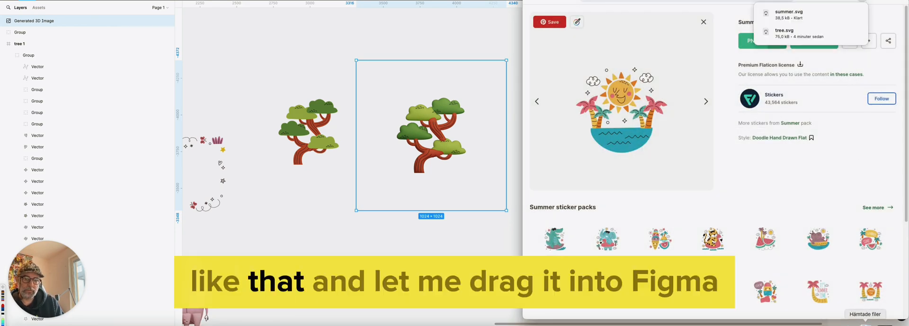
{"action": "left_click", "coordinate": [864, 324]}
{"action": "left_click_drag", "start_coordinate": [517, 45], "coordinate": [389, 223]}
Move the smiling sun out of the summer illustration onto the empty canvas beside it
{"action": "scroll", "coordinate": [392, 226], "scroll_direction": "up", "scroll_amount": 5, "text": "ctrl"}
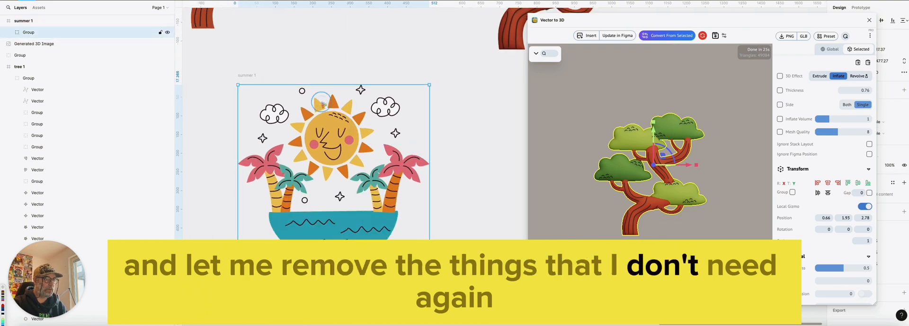
{"action": "double_click", "coordinate": [318, 122]}
{"action": "scroll", "coordinate": [318, 122], "scroll_direction": "down", "scroll_amount": 3, "text": "ctrl"}
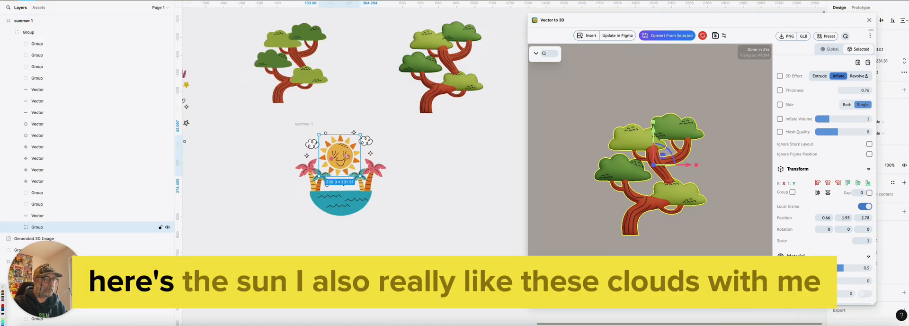
{"action": "left_click_drag", "start_coordinate": [334, 150], "coordinate": [492, 129]}
{"action": "scroll", "coordinate": [479, 172], "scroll_direction": "right", "scroll_amount": 2}
Pull the right-hand cloud out of the summer illustration and place it above the separated sun
{"action": "left_click", "coordinate": [321, 136]}
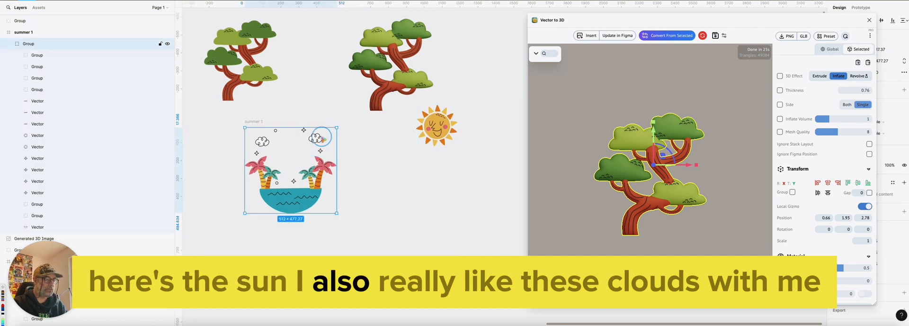
{"action": "double_click", "coordinate": [321, 137]}
{"action": "left_click", "coordinate": [353, 141]}
{"action": "double_click", "coordinate": [316, 138]}
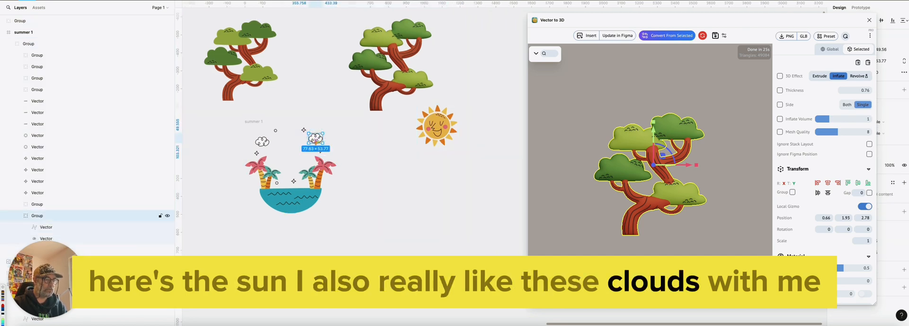
{"action": "left_click_drag", "start_coordinate": [315, 139], "coordinate": [475, 91]}
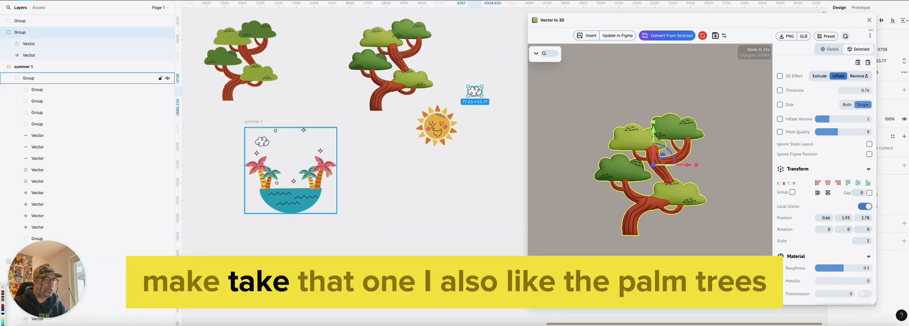
Move the pink and teal palms on the illustration's right side out together, placing them below the separated sun
{"action": "left_click", "coordinate": [324, 170]}
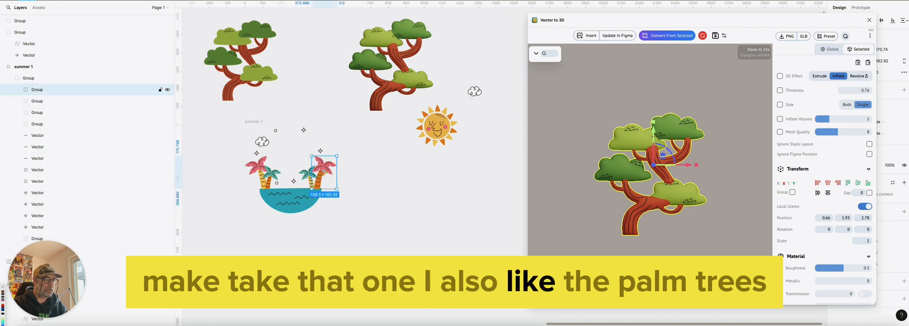
{"action": "left_click", "coordinate": [309, 180], "text": "shift"}
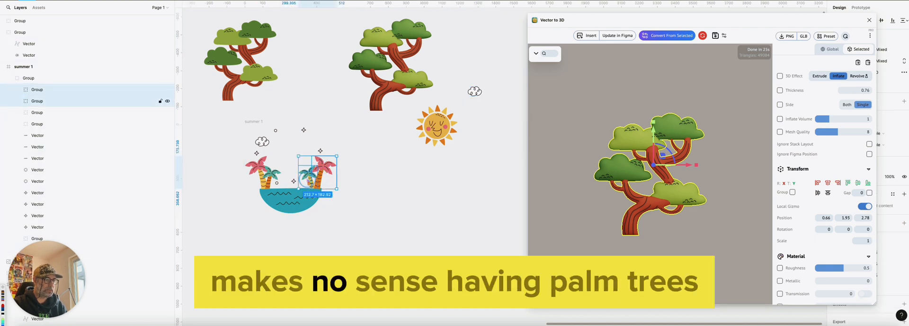
{"action": "left_click_drag", "start_coordinate": [308, 180], "coordinate": [473, 168]}
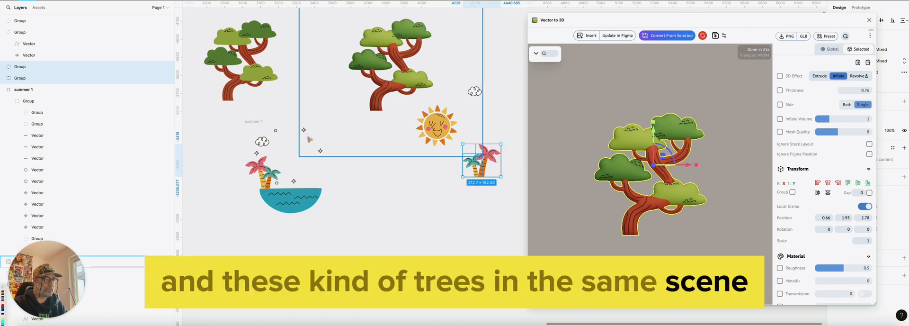
Take the small star above the palms out of the summer illustration and place it near the cloud and sun
{"action": "left_click", "coordinate": [273, 149]}
{"action": "double_click", "coordinate": [321, 152]}
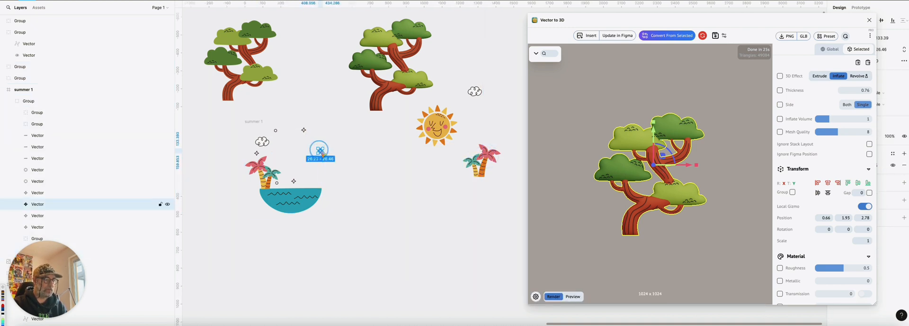
{"action": "left_click_drag", "start_coordinate": [320, 151], "coordinate": [507, 71]}
Convert the separated sun to 3D, insert the render and place it below the source illustrations
{"action": "middle_click_drag", "start_coordinate": [482, 125], "coordinate": [344, 137]}
{"action": "left_click_drag", "start_coordinate": [295, 141], "coordinate": [395, 105]}
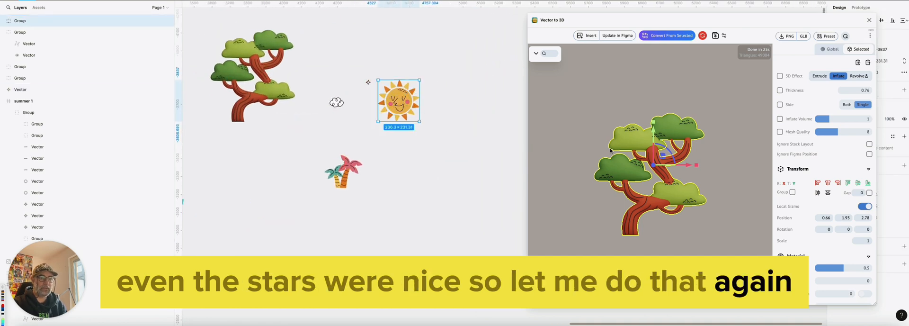
{"action": "left_click", "coordinate": [667, 35]}
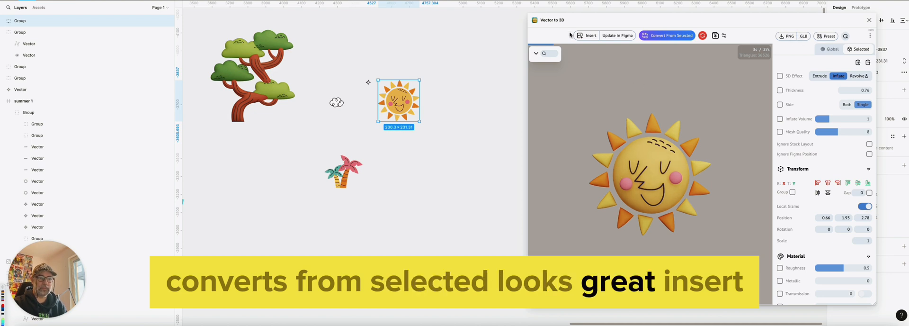
{"action": "left_click", "coordinate": [591, 36]}
{"action": "left_click_drag", "start_coordinate": [473, 171], "coordinate": [225, 262]}
Separate the pink palm from the teal palm, placing it below the flat sun
{"action": "left_click", "coordinate": [348, 171]}
{"action": "left_click", "coordinate": [393, 179]}
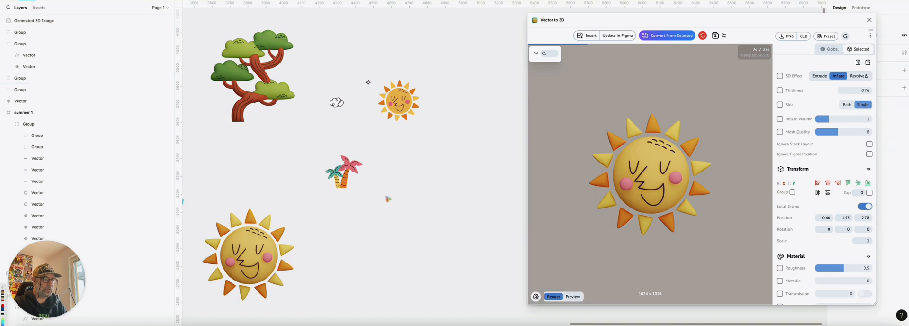
{"action": "left_click_drag", "start_coordinate": [387, 198], "coordinate": [324, 150]}
{"action": "left_click", "coordinate": [383, 200]}
{"action": "left_click_drag", "start_coordinate": [348, 172], "coordinate": [428, 147]}
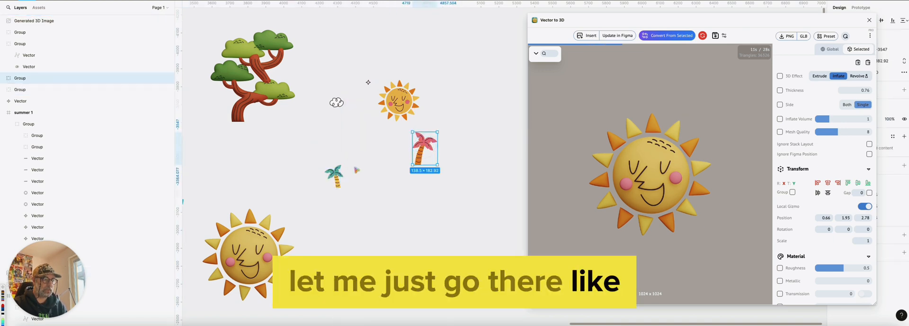
Shift the 3D sun image away so that its frame no longer covers the teal palm
{"action": "left_click", "coordinate": [336, 174]}
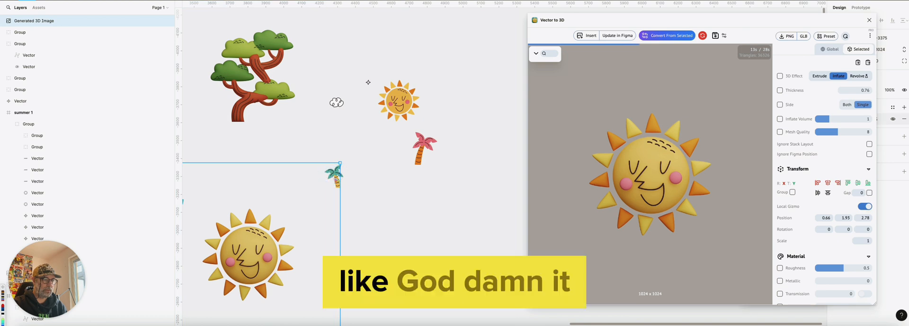
{"action": "scroll", "coordinate": [364, 201], "scroll_direction": "left", "scroll_amount": 2}
{"action": "scroll", "coordinate": [364, 201], "scroll_direction": "down", "scroll_amount": 1}
{"action": "left_click", "coordinate": [217, 177]}
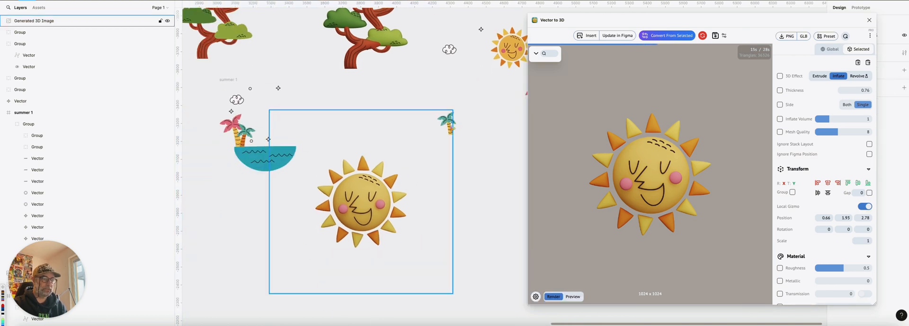
{"action": "left_click", "coordinate": [449, 123]}
{"action": "left_click_drag", "start_coordinate": [448, 127], "coordinate": [362, 148]}
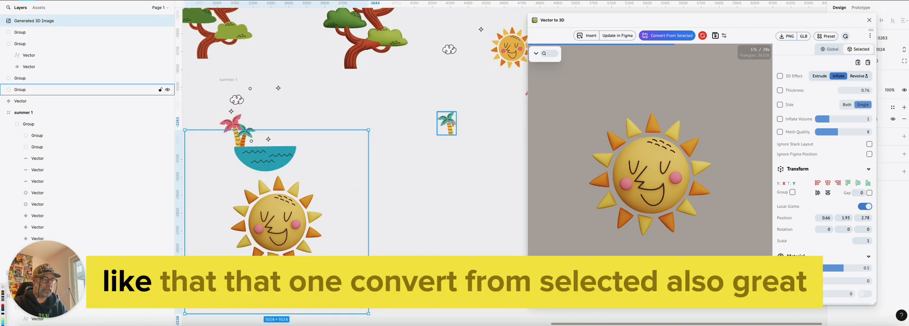
Convert the pink palm to 3D, insert the render and move it below the flat palms
{"action": "left_click", "coordinate": [450, 124]}
{"action": "scroll", "coordinate": [449, 124], "scroll_direction": "right", "scroll_amount": 4}
{"action": "scroll", "coordinate": [449, 124], "scroll_direction": "up", "scroll_amount": 1}
{"action": "left_click", "coordinate": [344, 167]}
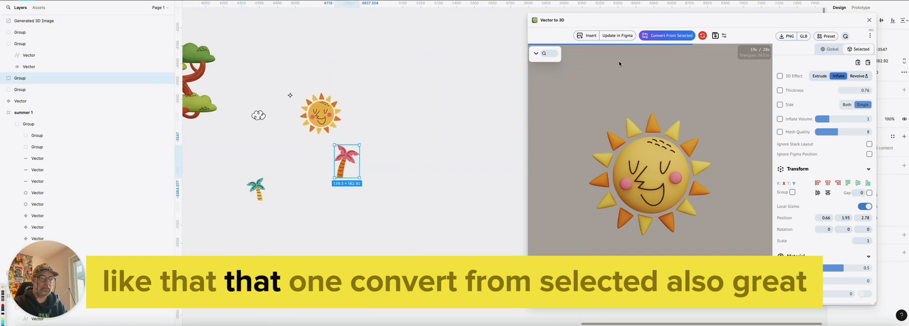
{"action": "left_click", "coordinate": [667, 35]}
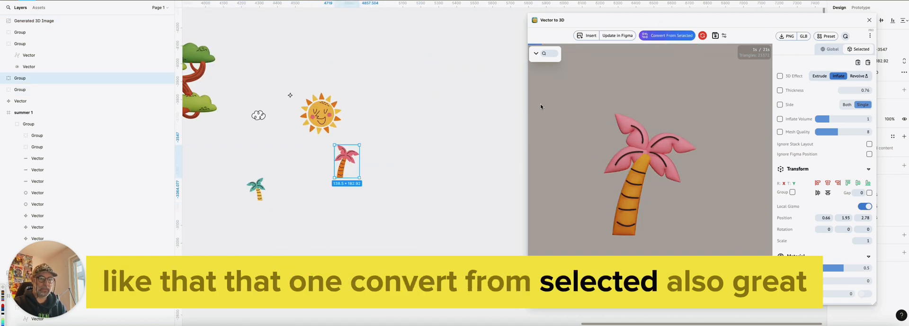
{"action": "left_click", "coordinate": [587, 36]}
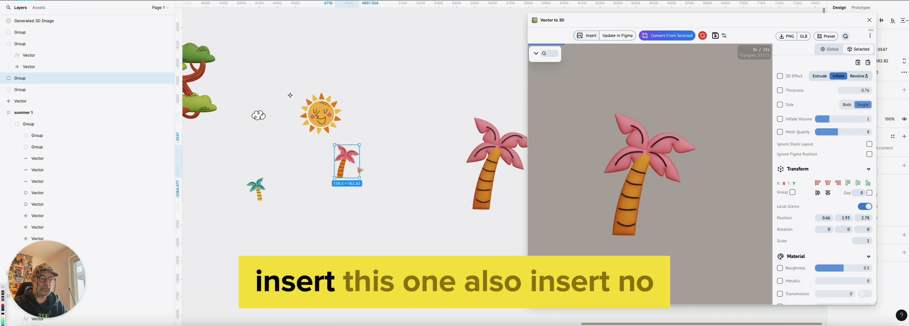
{"action": "left_click_drag", "start_coordinate": [502, 170], "coordinate": [383, 269]}
Convert the teal palm to 3D and insert its render on the canvas
{"action": "left_click", "coordinate": [257, 188]}
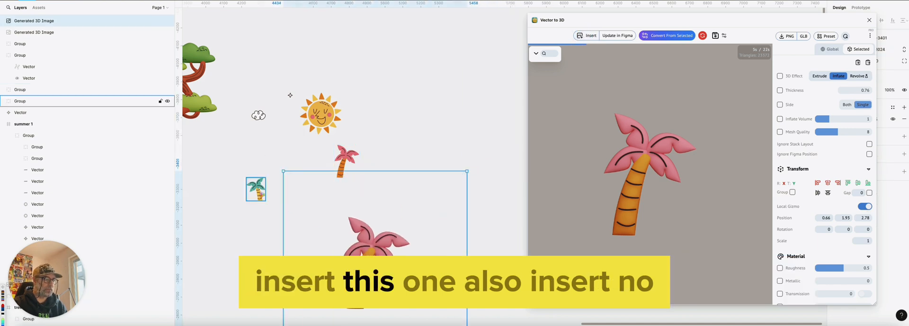
{"action": "left_click", "coordinate": [588, 36]}
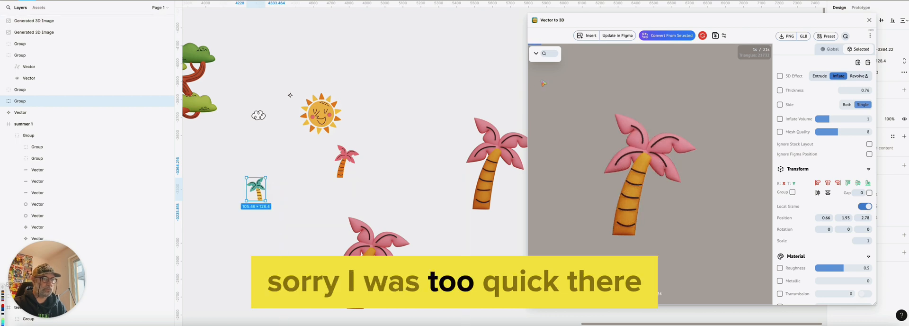
{"action": "left_click", "coordinate": [670, 37]}
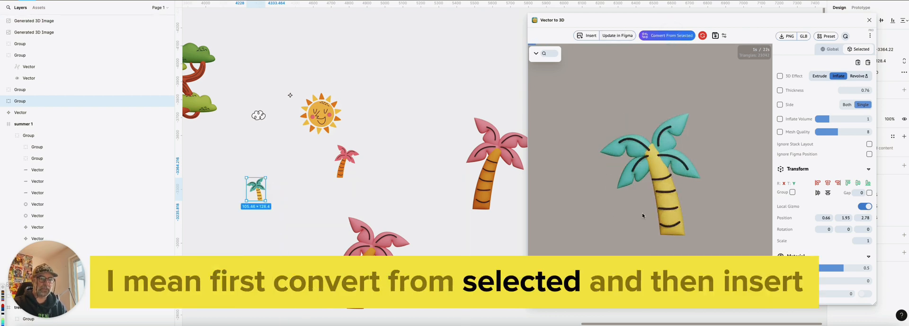
{"action": "left_click", "coordinate": [589, 35]}
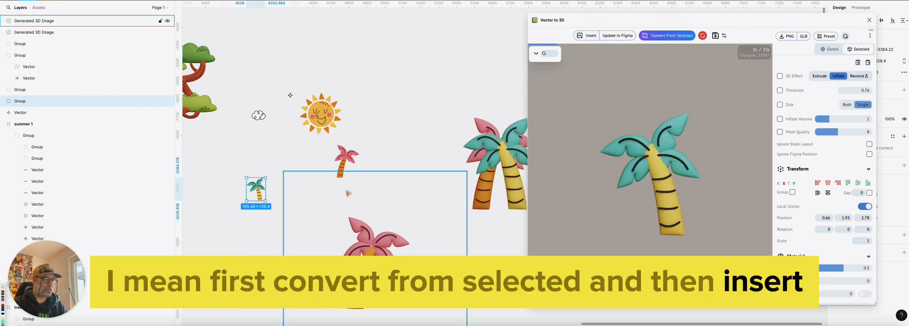
Arrange the generated 3D palm images side by side in the empty area below the flat palms
{"action": "left_click_drag", "start_coordinate": [428, 228], "coordinate": [408, 217]}
{"action": "middle_click_drag", "start_coordinate": [405, 221], "coordinate": [349, 119]}
{"action": "left_click_drag", "start_coordinate": [414, 98], "coordinate": [416, 215]}
{"action": "left_click_drag", "start_coordinate": [314, 143], "coordinate": [262, 200]}
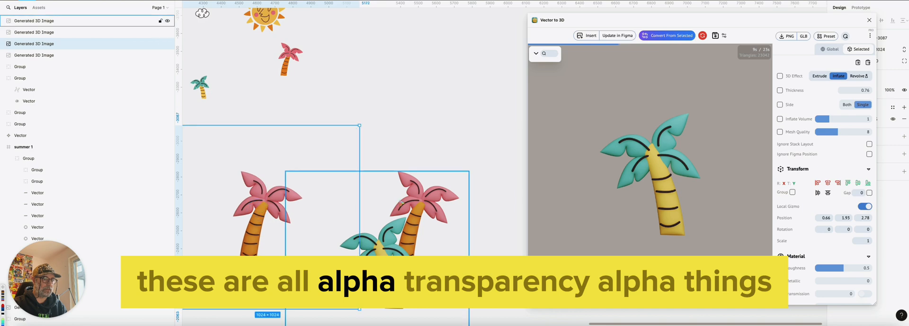
{"action": "left_click_drag", "start_coordinate": [400, 201], "coordinate": [365, 148]}
{"action": "left_click", "coordinate": [418, 81]}
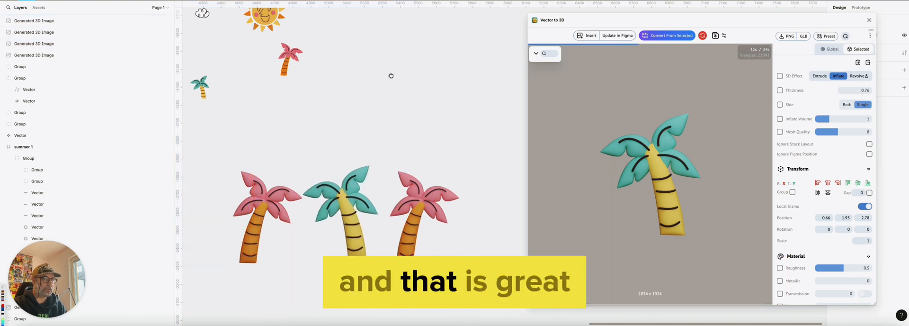
Move the 3D sun image up to the right of the flat sun
{"action": "middle_click_drag", "start_coordinate": [391, 74], "coordinate": [435, 158]}
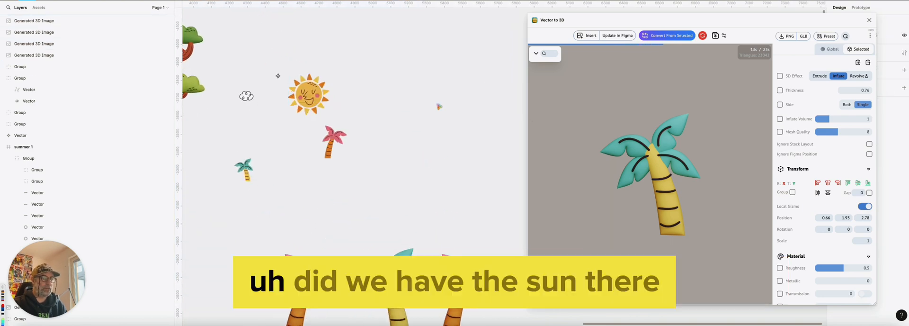
{"action": "scroll", "coordinate": [410, 138], "scroll_direction": "down", "scroll_amount": 5, "text": "ctrl"}
{"action": "left_click", "coordinate": [258, 205]}
{"action": "left_click_drag", "start_coordinate": [258, 205], "coordinate": [455, 110]}
{"action": "scroll", "coordinate": [343, 145], "scroll_direction": "up", "scroll_amount": 5, "text": "ctrl"}
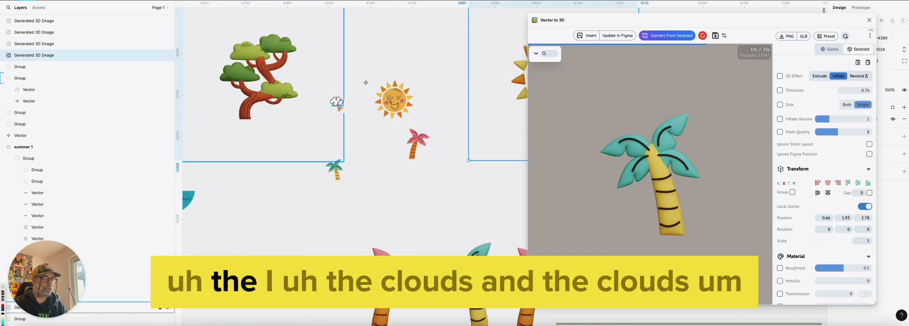
Move the flat cloud to a clear spot, convert it to 3D and insert the render on the canvas
{"action": "left_click", "coordinate": [337, 101]}
{"action": "left_click_drag", "start_coordinate": [340, 105], "coordinate": [450, 199]}
{"action": "scroll", "coordinate": [358, 197], "scroll_direction": "right", "scroll_amount": 5}
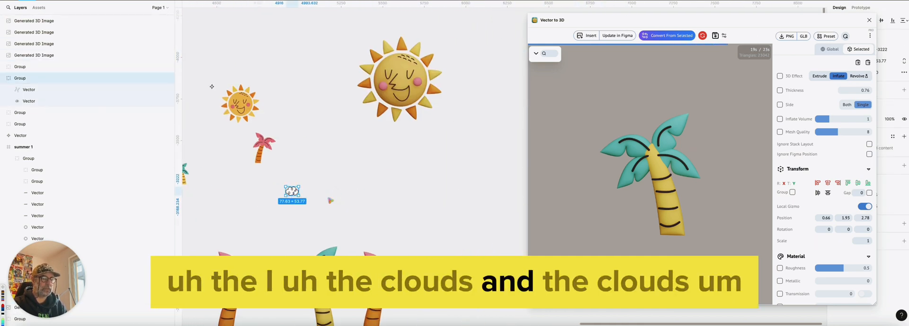
{"action": "left_click", "coordinate": [658, 38]}
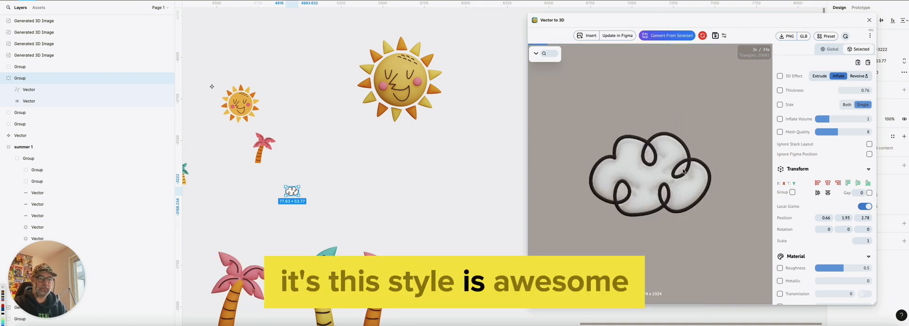
{"action": "left_click", "coordinate": [587, 36]}
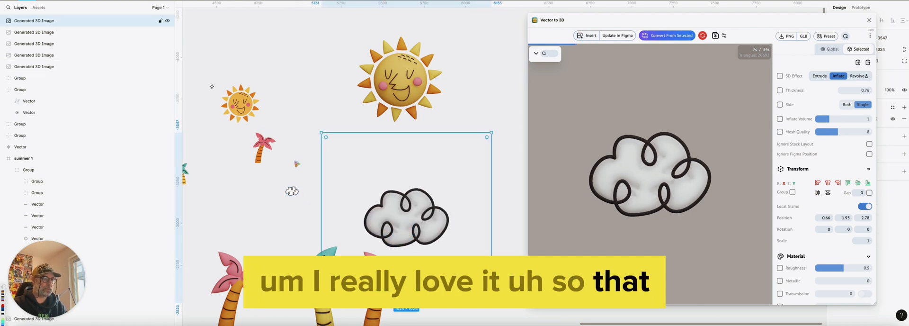
Rename the layer of the generated 3D tree image as "nic"
{"action": "left_click", "coordinate": [35, 177]}
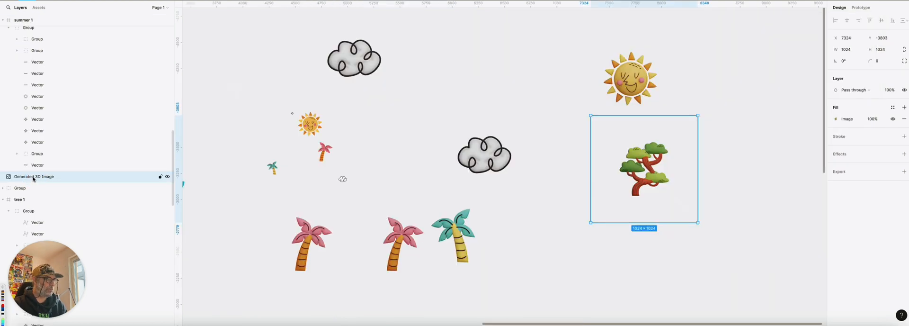
{"action": "double_click", "coordinate": [33, 178]}
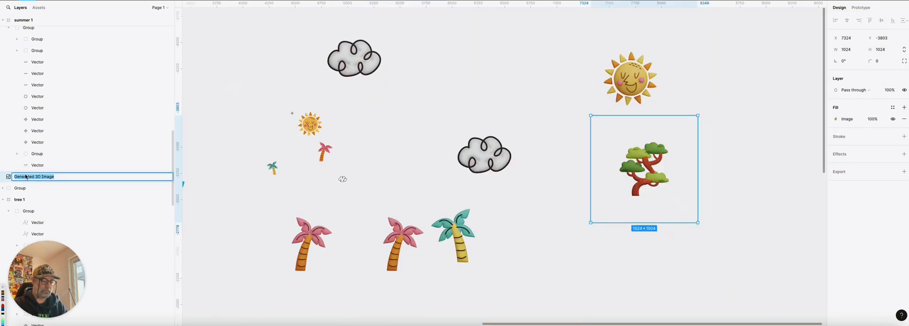
{"action": "type", "text": "nice-tree"}
{"action": "key", "text": "Return"}
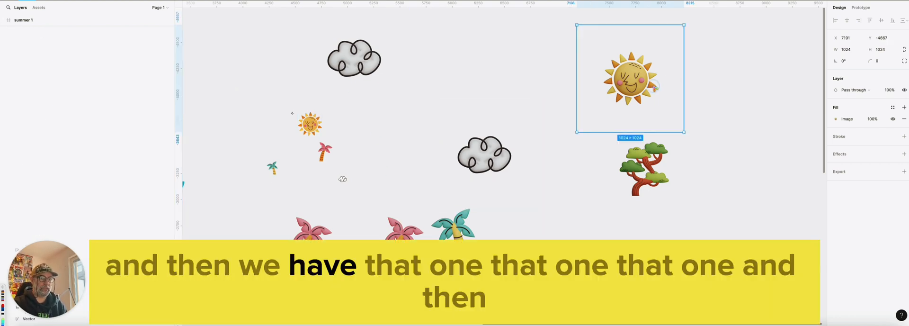
Position the 3D cloud to the left of the 3D sun and the teal 3D palm just below the green 3D tree
{"action": "left_click_drag", "start_coordinate": [478, 171], "coordinate": [544, 124]}
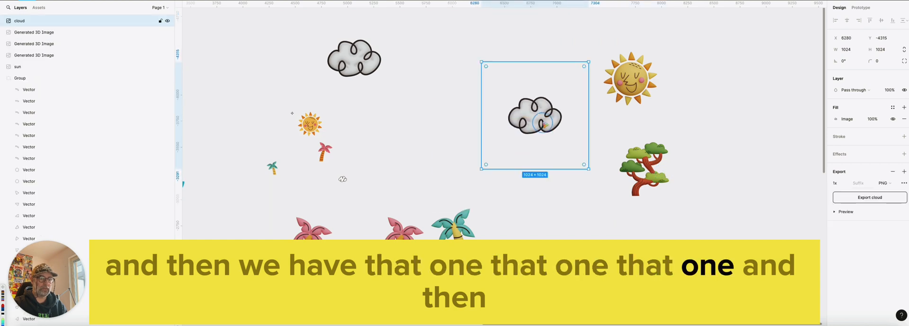
{"action": "left_click_drag", "start_coordinate": [455, 250], "coordinate": [590, 243]}
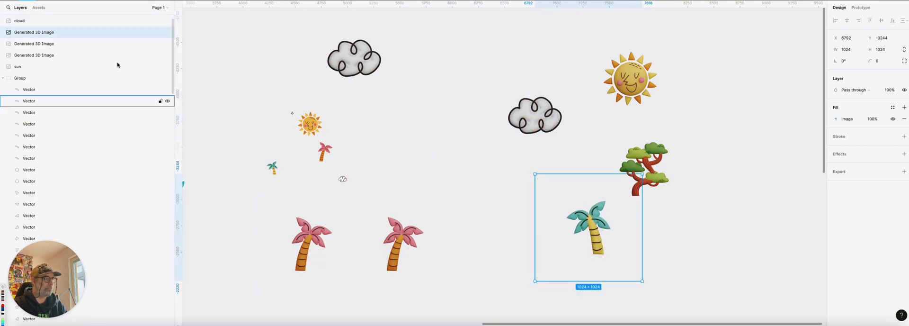
Rename the teal palm's image layer as "palm-tree-left"
{"action": "type", "text": "pal"}
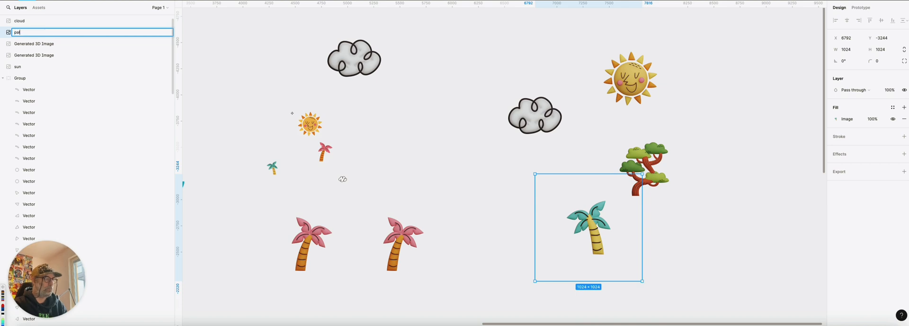
{"action": "type", "text": "m-"}
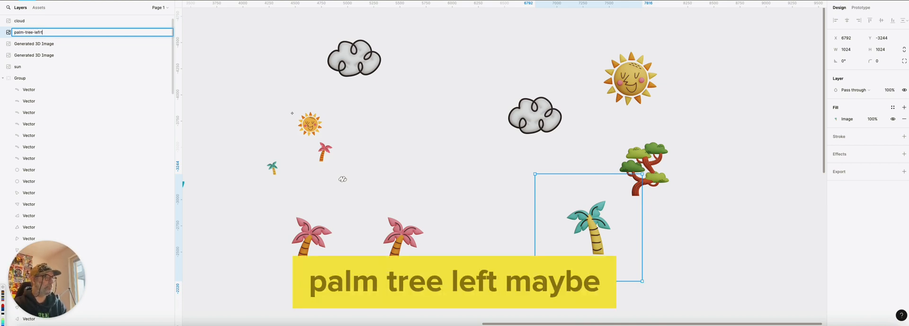
{"action": "type", "text": "tree-left"}
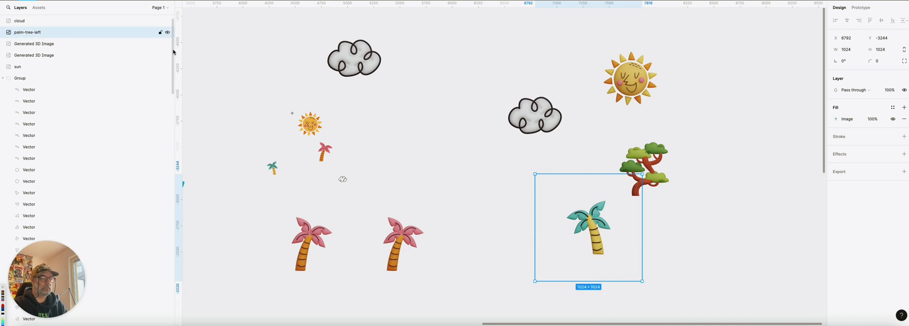
Move one pink 3D palm away from its duplicate, towards the teal palm, and rename its layer as "palm-tree-right"
{"action": "left_click_drag", "start_coordinate": [401, 236], "coordinate": [443, 211]}
{"action": "left_click", "coordinate": [55, 44]}
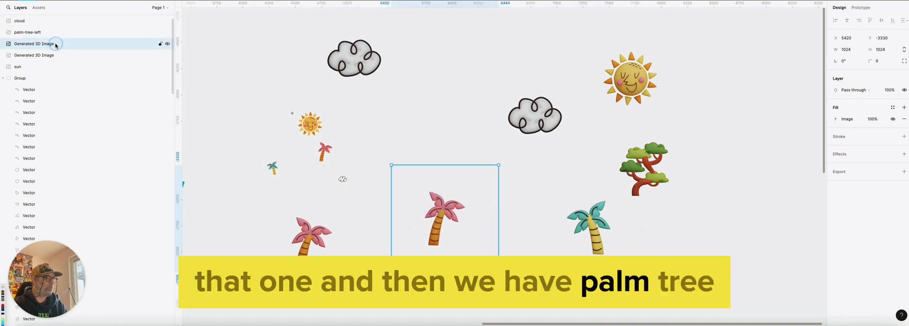
{"action": "double_click", "coordinate": [56, 44]}
{"action": "type", "text": "p"}
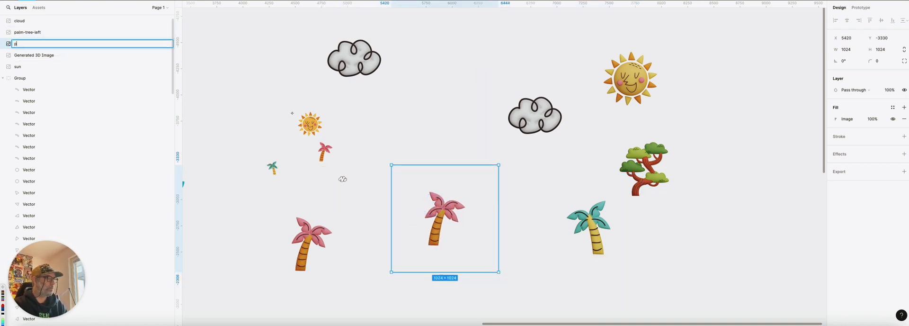
{"action": "type", "text": "alm-tree"}
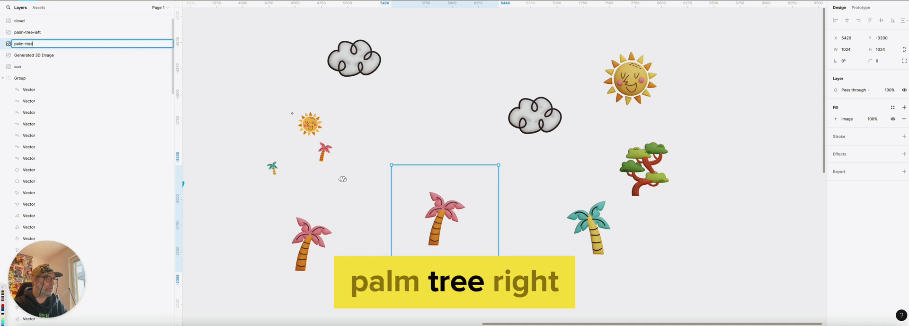
{"action": "type", "text": "-right"}
{"action": "key", "text": "Return"}
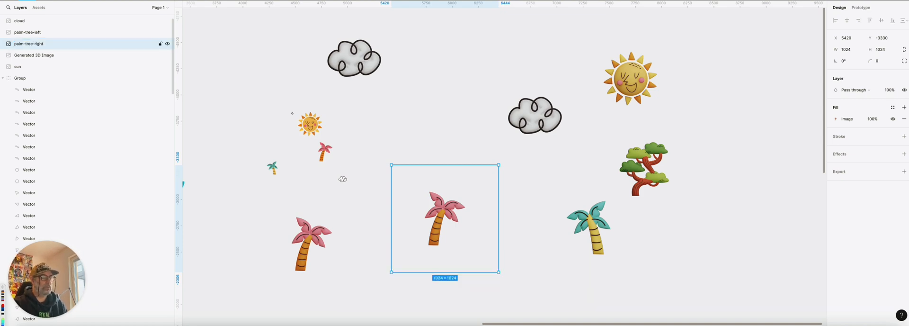
Select the 3D cloud, sun, tree, teal palm and adjacent pink palm together and export the five layers as PNG at 1x
{"action": "left_click_drag", "start_coordinate": [503, 86], "coordinate": [370, 89]}
{"action": "left_click_drag", "start_coordinate": [283, 43], "coordinate": [554, 246]}
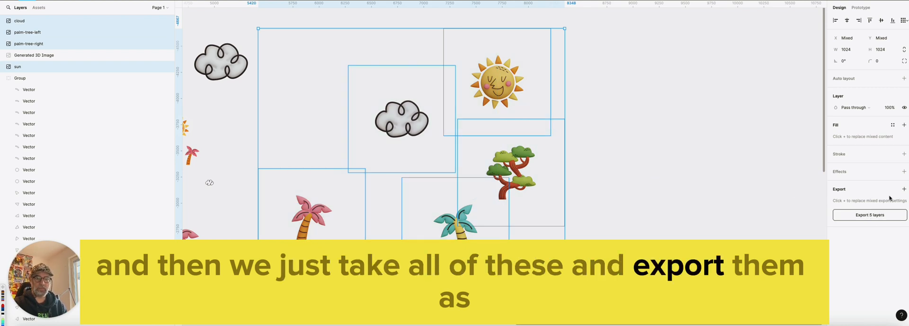
{"action": "left_click", "coordinate": [903, 189]}
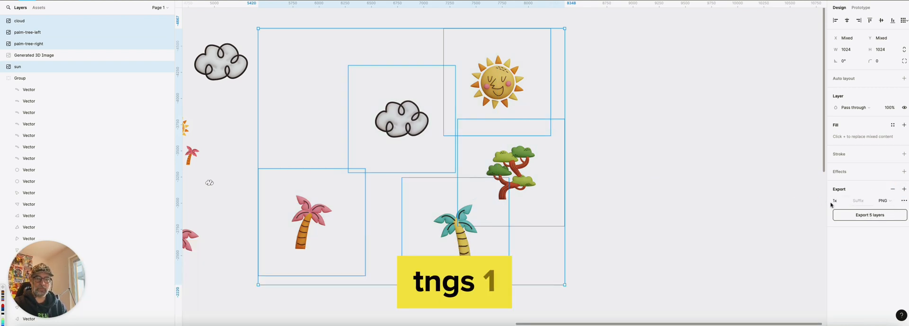
{"action": "left_click", "coordinate": [839, 201]}
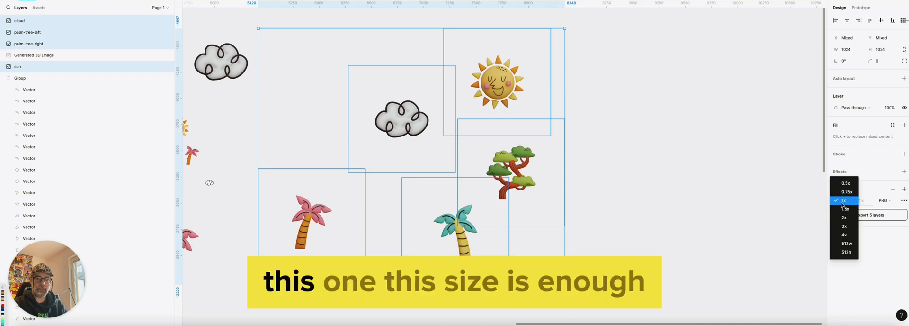
{"action": "left_click", "coordinate": [841, 200]}
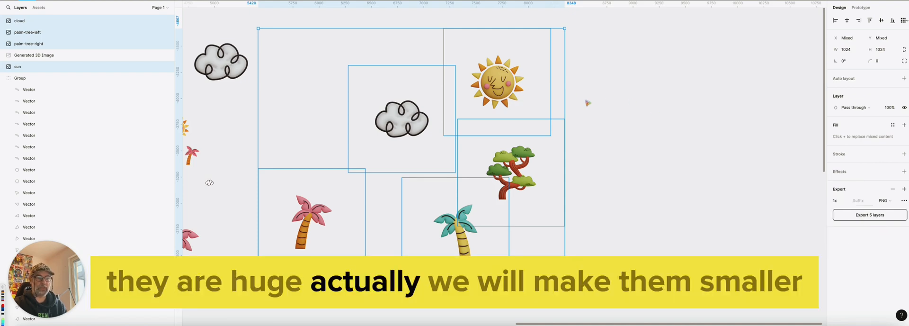
{"action": "left_click", "coordinate": [865, 217]}
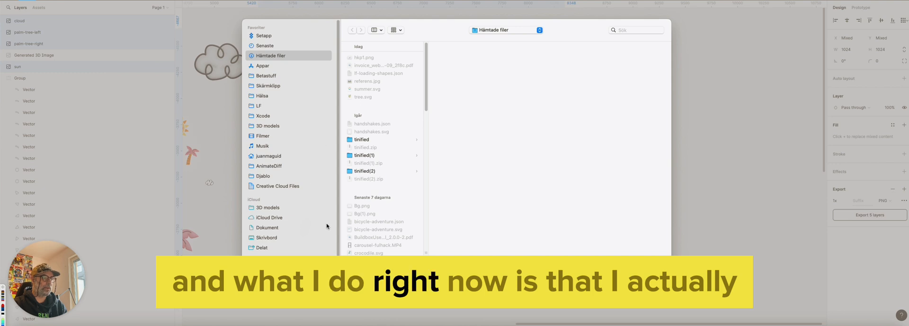
Save the exported images in the Dropbox folder Stupid Simple Games > Assets > backgrounds
{"action": "scroll", "coordinate": [307, 218], "scroll_direction": "down", "scroll_amount": 1}
{"action": "left_click", "coordinate": [265, 257]}
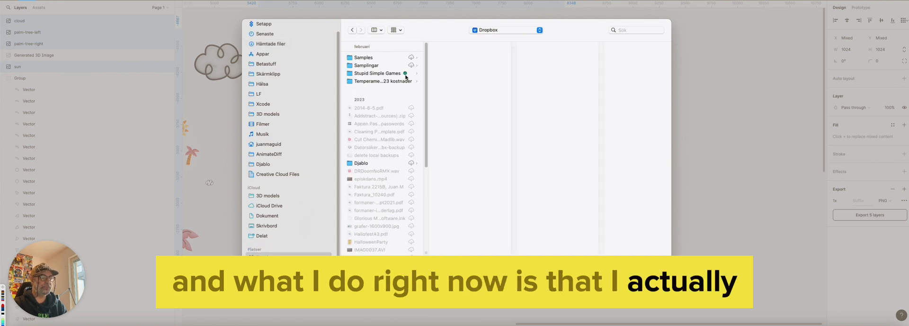
{"action": "left_click", "coordinate": [372, 73]}
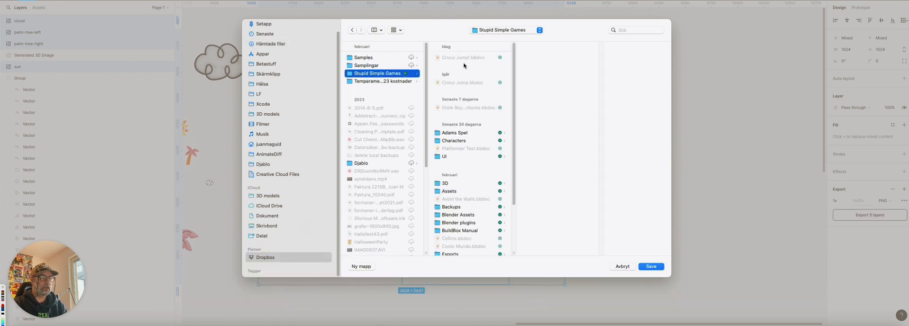
{"action": "scroll", "coordinate": [471, 180], "scroll_direction": "down", "scroll_amount": 2}
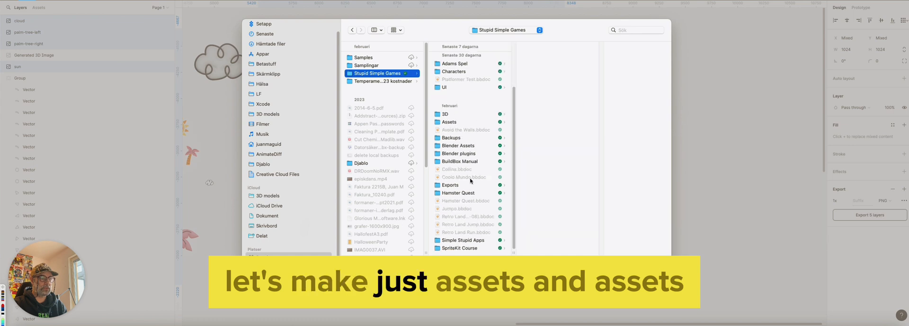
{"action": "left_click", "coordinate": [458, 137]}
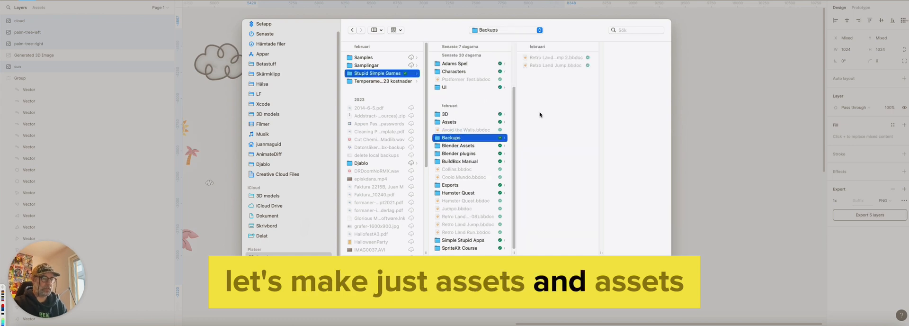
{"action": "key", "text": "Up"}
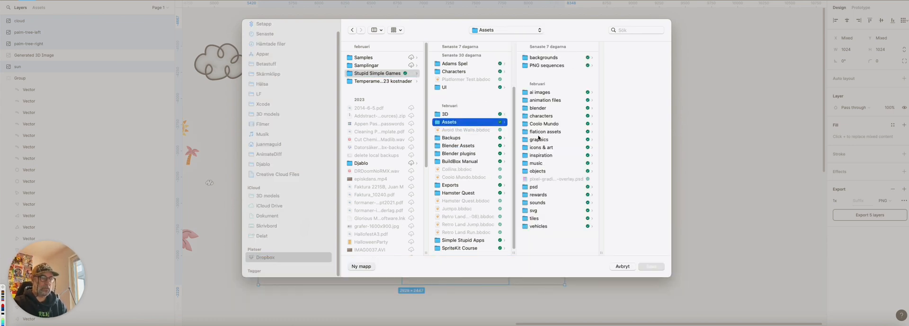
{"action": "key", "text": "super+shift+n"}
{"action": "left_click", "coordinate": [472, 165]}
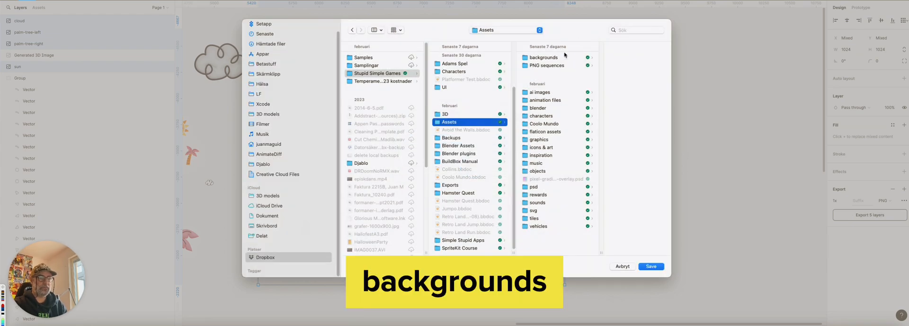
{"action": "left_click", "coordinate": [555, 58]}
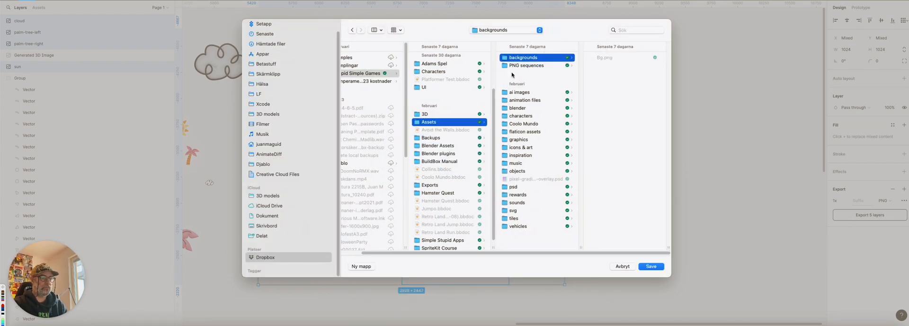
{"action": "left_click", "coordinate": [652, 266]}
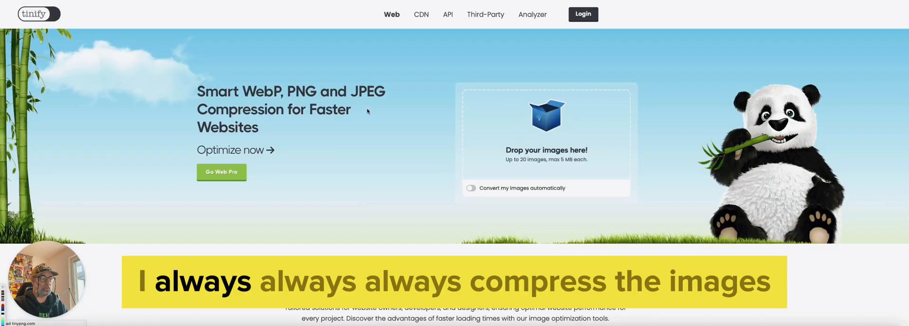
Switch to the Tinify website, compress nice-tree.png from the backgrounds folder, and download the compressed file
{"action": "key", "text": "super+Tab"}
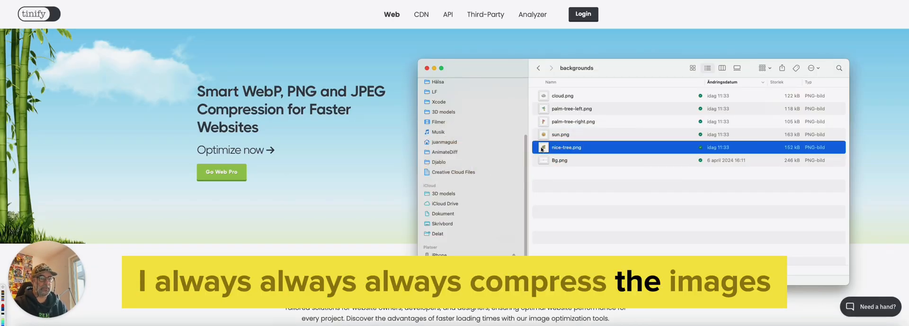
{"action": "left_click_drag", "start_coordinate": [566, 147], "coordinate": [533, 116]}
{"action": "key", "text": "super+Tab"}
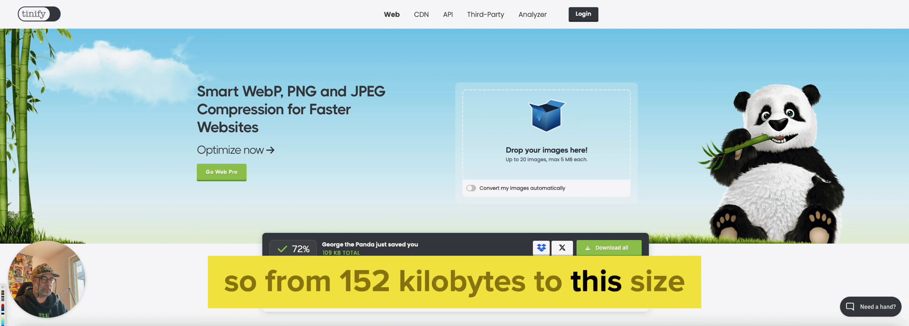
{"action": "left_click", "coordinate": [615, 248]}
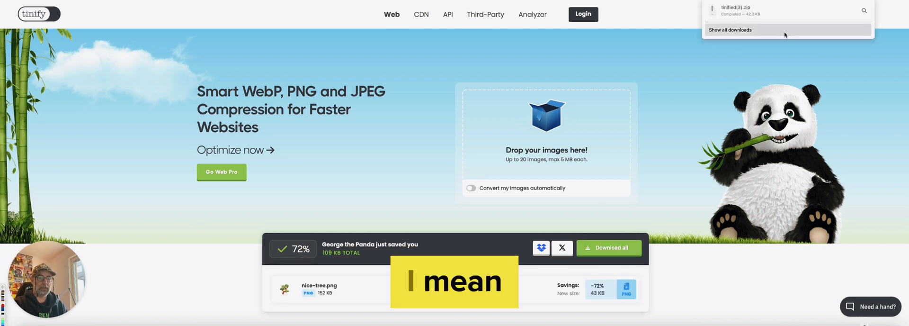
{"action": "left_click", "coordinate": [864, 11]}
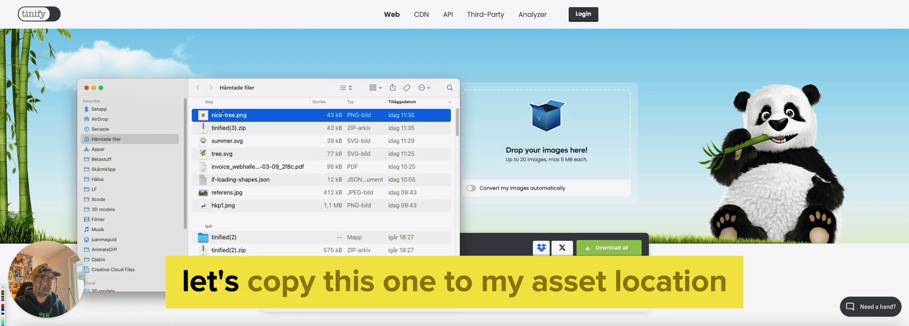
Copy the compressed nice-tree.png from the downloads folder into Stupid Simple Games > Assets > backgrounds in Dropbox, replacing the existing file
{"action": "left_click_drag", "start_coordinate": [237, 92], "coordinate": [288, 81]}
{"action": "key", "text": "super+t"}
{"action": "scroll", "coordinate": [196, 239], "scroll_direction": "down", "scroll_amount": 5}
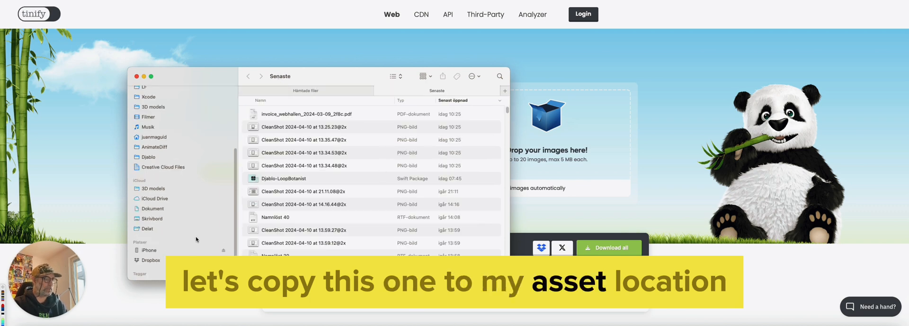
{"action": "left_click", "coordinate": [196, 249]}
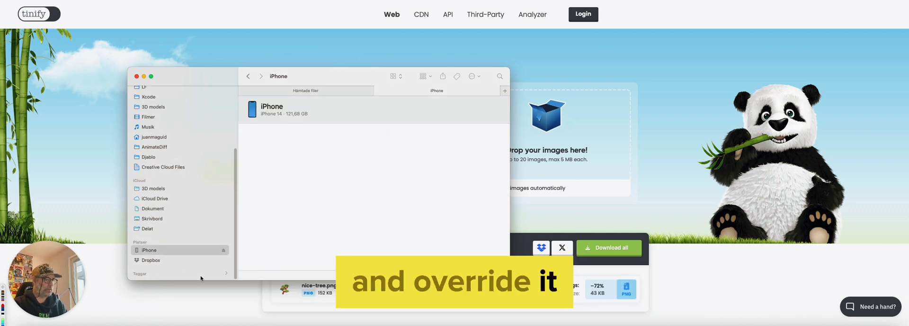
{"action": "left_click", "coordinate": [186, 260]}
{"action": "left_click", "coordinate": [277, 112]}
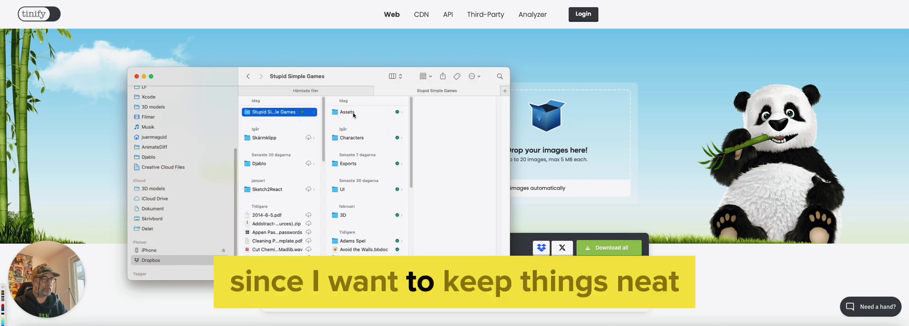
{"action": "left_click", "coordinate": [353, 114]}
{"action": "left_click", "coordinate": [453, 115]}
{"action": "key", "text": "super+v"}
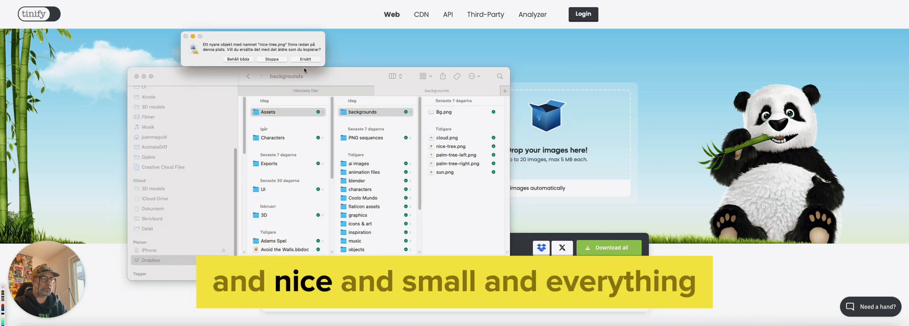
{"action": "left_click", "coordinate": [305, 59]}
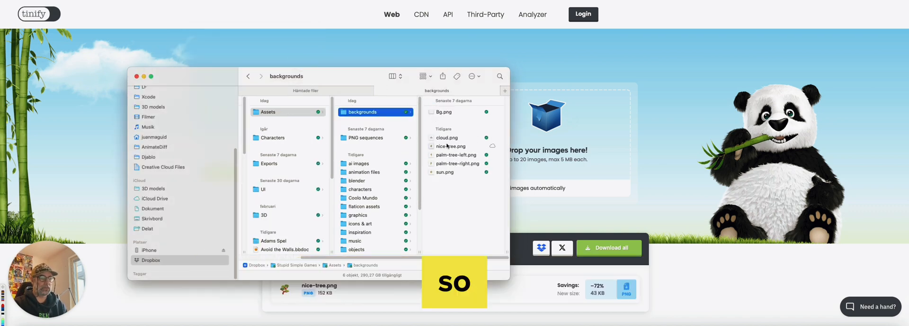
Bring nice-tree.png from the backgrounds folder into the Buildbox scene as a background image
{"action": "left_click", "coordinate": [447, 146]}
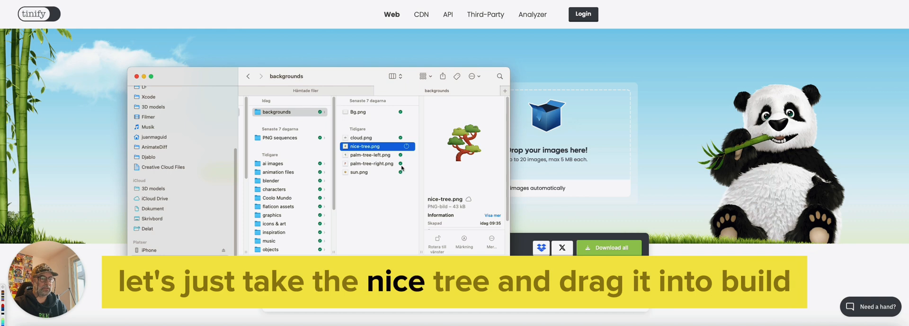
{"action": "key", "text": "super+Tab"}
{"action": "key", "text": "super+Tab"}
{"action": "left_click_drag", "start_coordinate": [351, 147], "coordinate": [560, 226]}
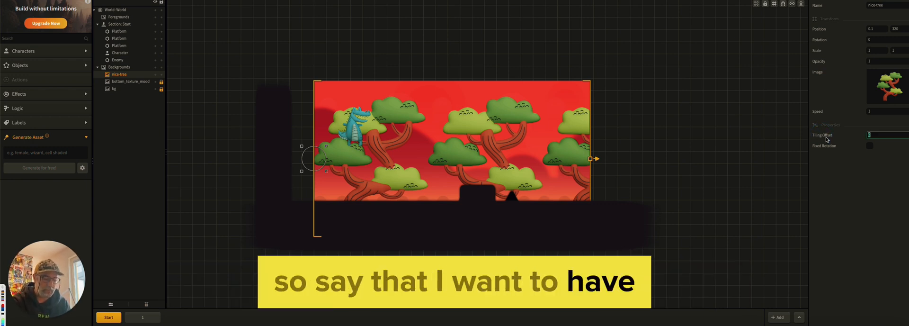
Set the nice-tree background's tiling offset to 1000 and move the tree slightly higher in the scene
{"action": "type", "text": "1000"}
{"action": "key", "text": "Return"}
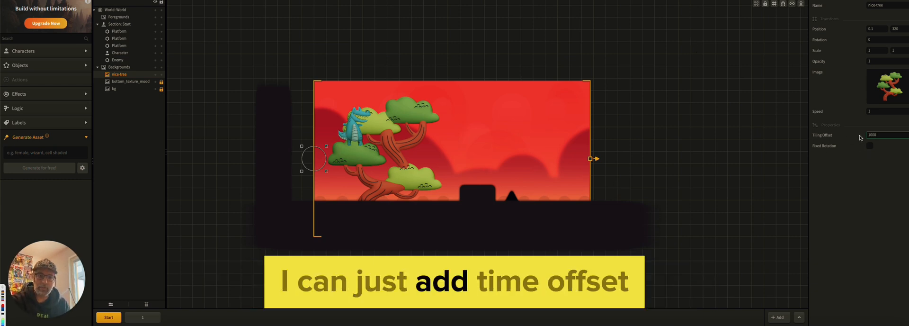
{"action": "left_click_drag", "start_coordinate": [309, 161], "coordinate": [302, 146]}
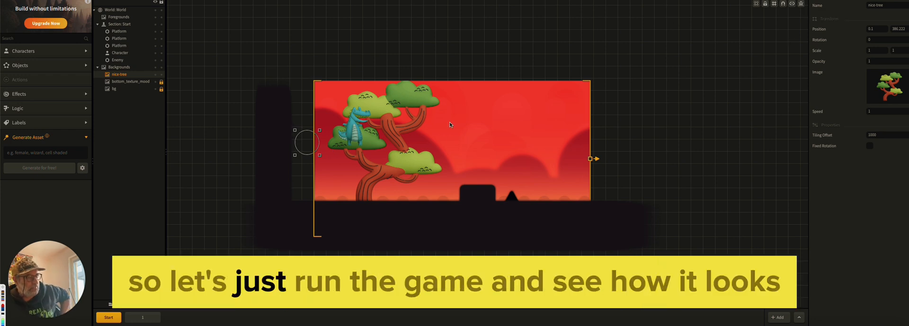
Run the game preview in an enlarged window and move the crocodile with jumps toward the first obstacles
{"action": "key", "text": "super+p"}
{"action": "left_click_drag", "start_coordinate": [657, 53], "coordinate": [321, 35]}
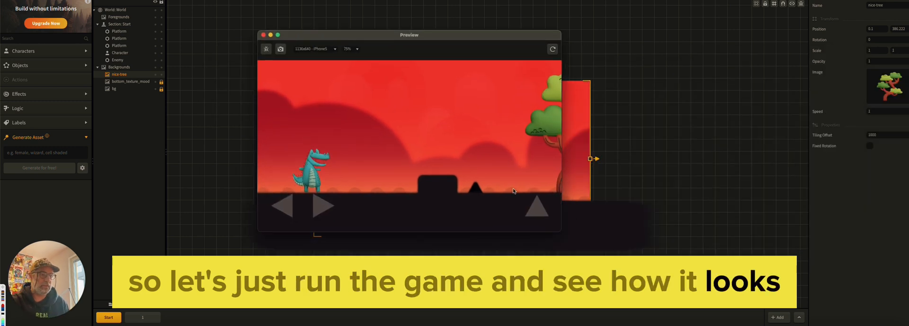
{"action": "left_click_drag", "start_coordinate": [561, 228], "coordinate": [640, 250]}
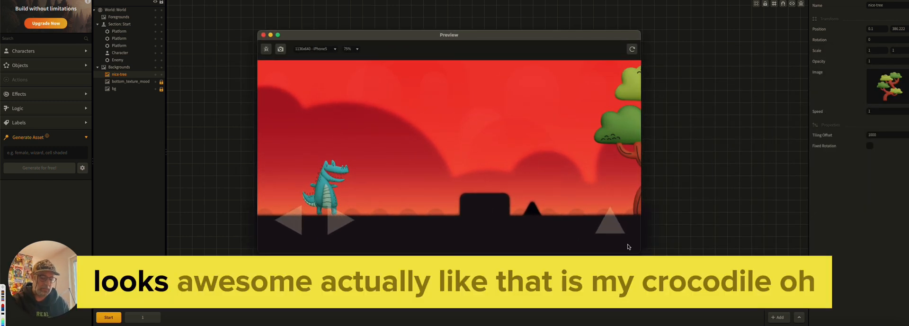
{"action": "key", "text": "Right"}
{"action": "key", "text": "Up"}
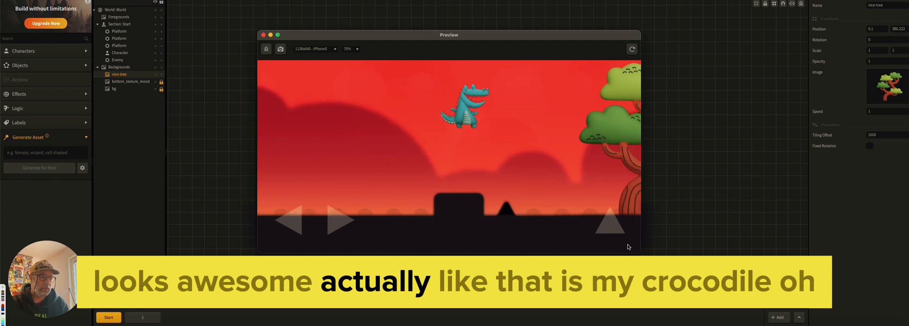
{"action": "key", "text": "Left"}
{"action": "key", "text": "Right"}
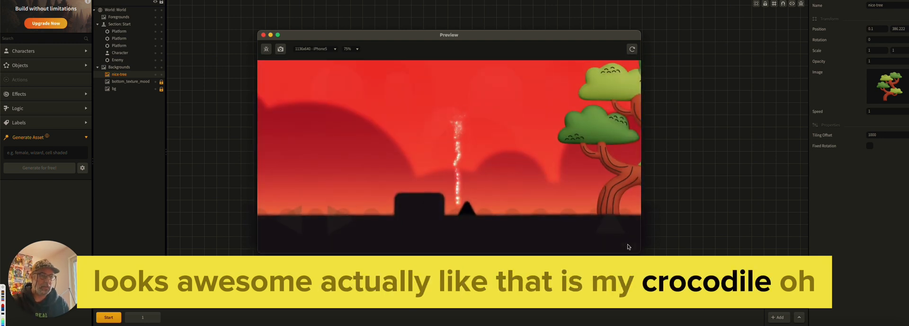
Restart the level and steer the crocodile over the obstacles to examine the trees in the moving background
{"action": "left_click", "coordinate": [563, 225]}
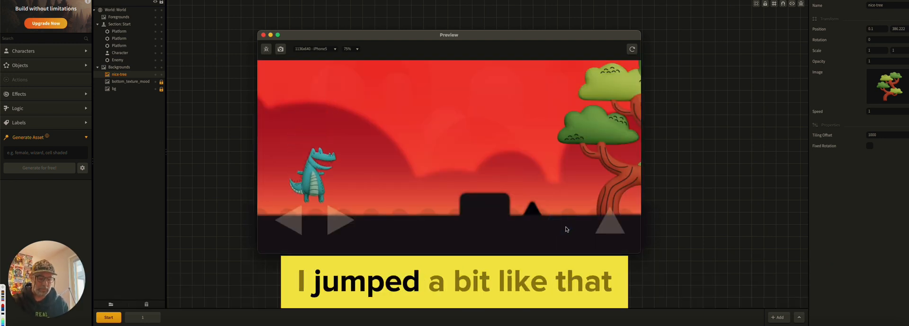
{"action": "key", "text": "Up"}
{"action": "key", "text": "Right"}
{"action": "key", "text": "Up"}
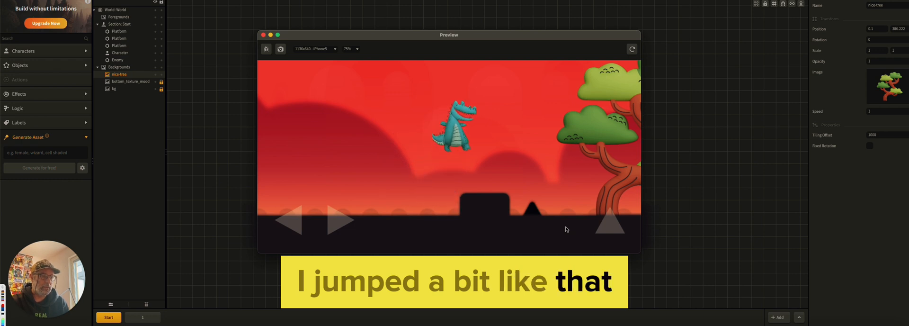
{"action": "key", "text": "Right"}
{"action": "key", "text": "Left"}
{"action": "key", "text": "Up"}
{"action": "key", "text": "Right"}
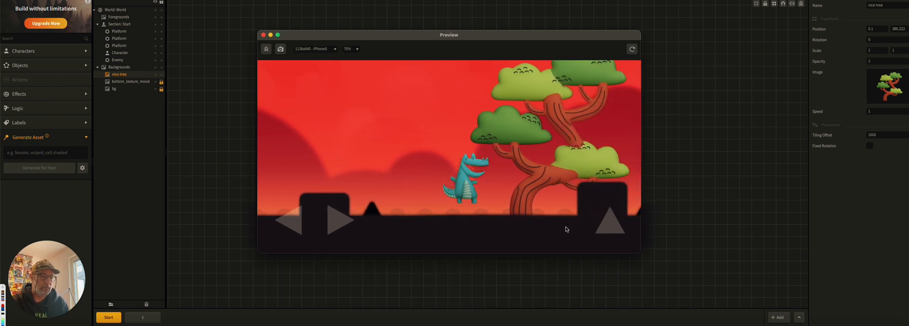
{"action": "key", "text": "Up"}
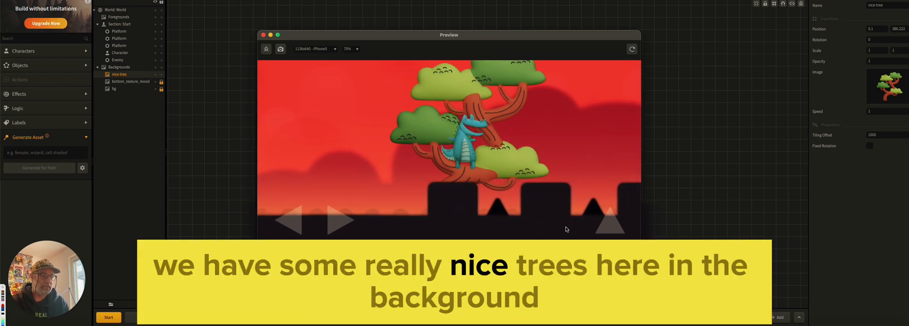
{"action": "key", "text": "Right"}
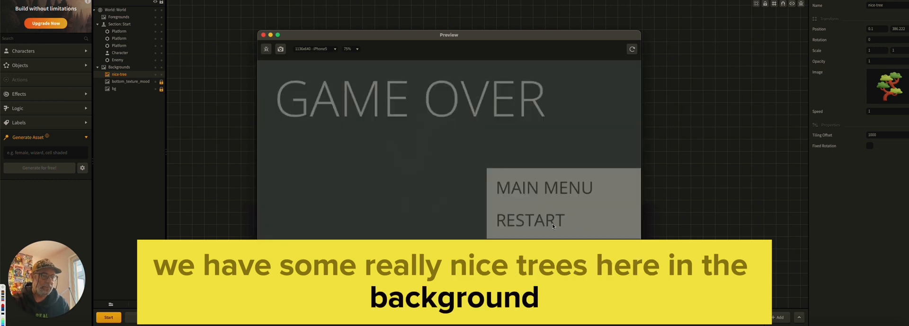
Replay the game from the game-over screen to check the tree background again, and close the preview
{"action": "left_click", "coordinate": [552, 225]}
{"action": "key", "text": "Right"}
{"action": "key", "text": "Up"}
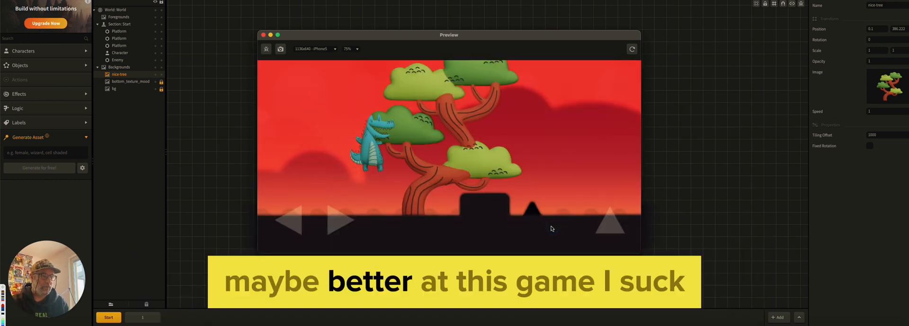
{"action": "key", "text": "Right"}
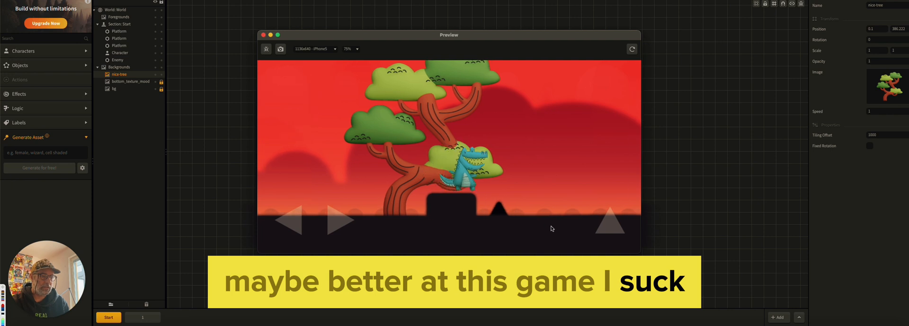
{"action": "key", "text": "Up"}
{"action": "key", "text": "Right"}
{"action": "key", "text": "Right"}
{"action": "key", "text": "Up"}
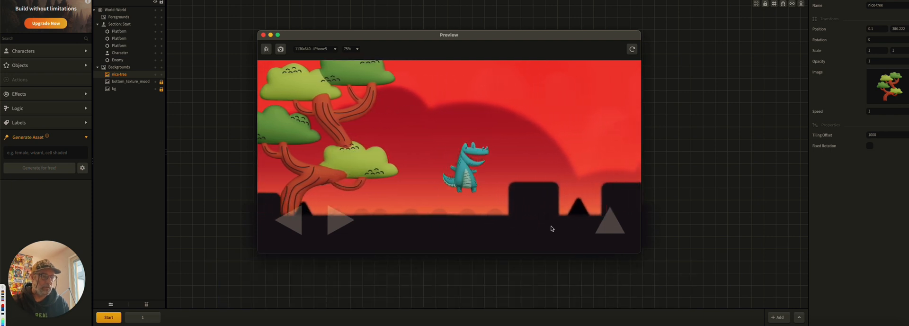
{"action": "key", "text": "Right"}
{"action": "key", "text": "Up"}
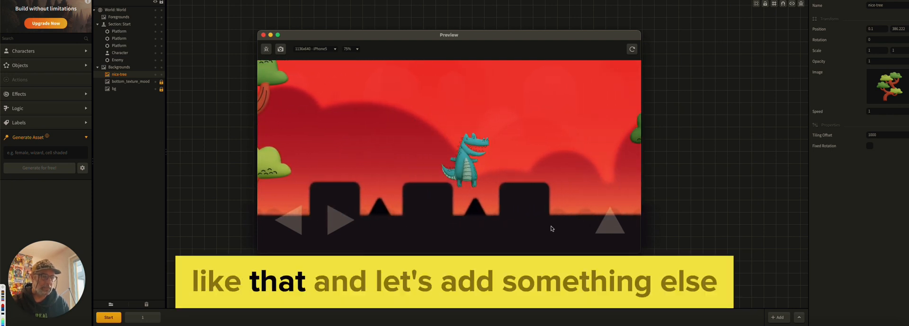
{"action": "left_click", "coordinate": [263, 35]}
{"action": "left_click", "coordinate": [263, 127]}
Switch to Finder and view cloud.png from the backgrounds folder in a quick preview
{"action": "key", "text": "super+Tab"}
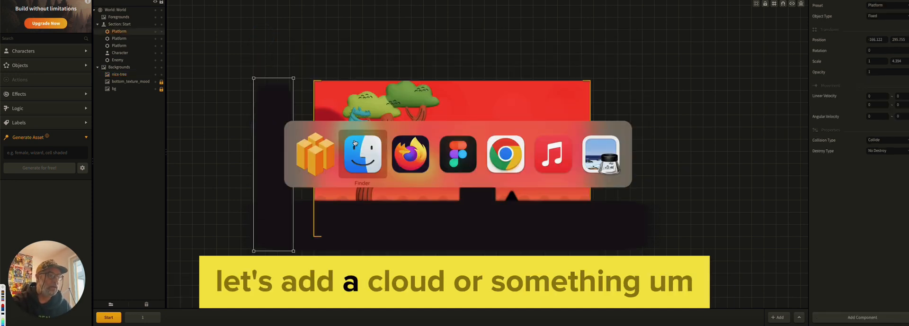
{"action": "left_click", "coordinate": [347, 138]}
{"action": "key", "text": "space"}
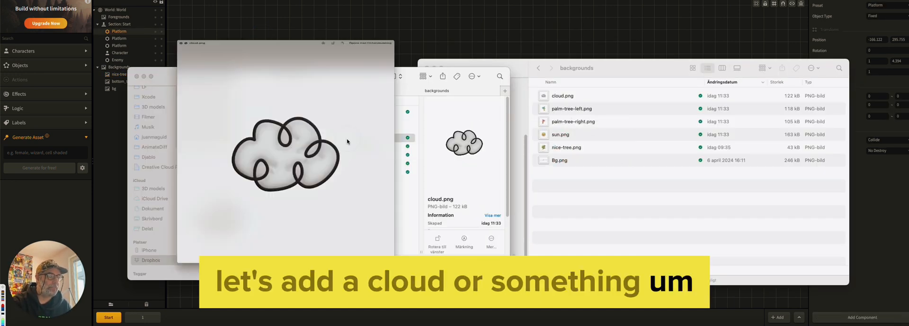
{"action": "key", "text": "space"}
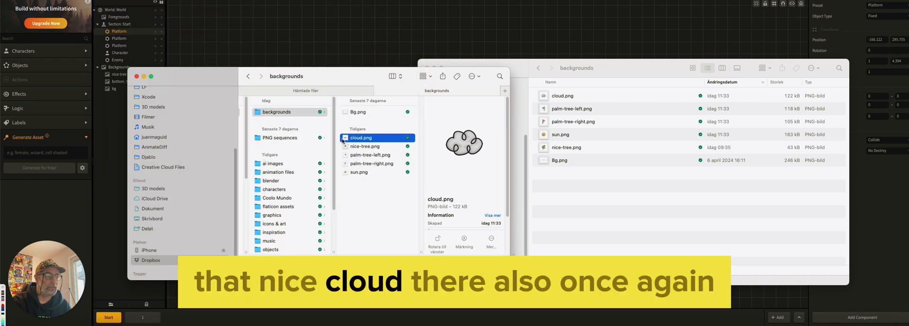
Compress cloud.png from the backgrounds folder on the Tinify website in Firefox and download all compressed files
{"action": "key", "text": "super+Tab"}
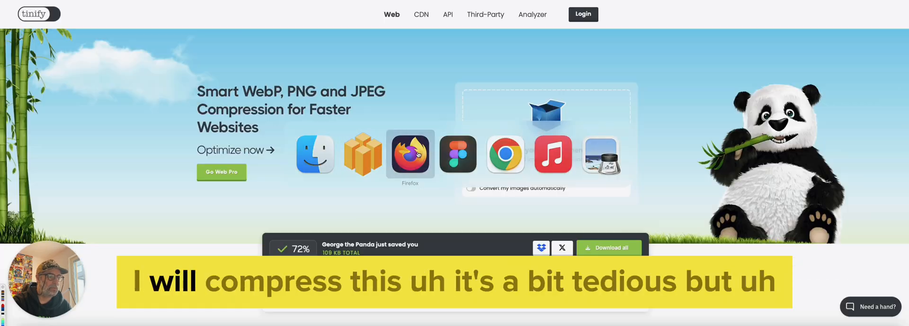
{"action": "key", "text": "super+Tab"}
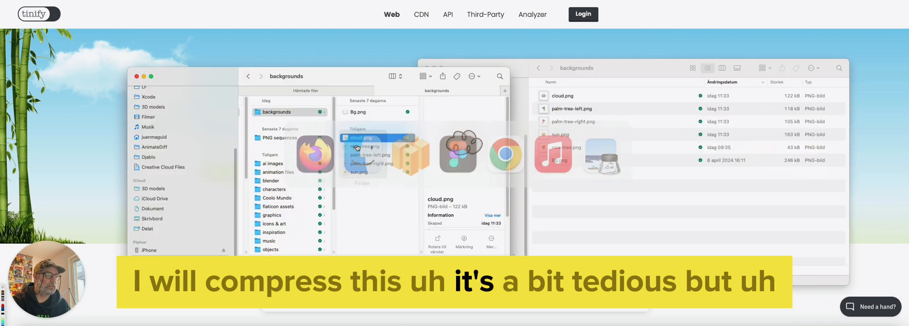
{"action": "left_click_drag", "start_coordinate": [360, 137], "coordinate": [479, 125]}
{"action": "key", "text": "super+Tab"}
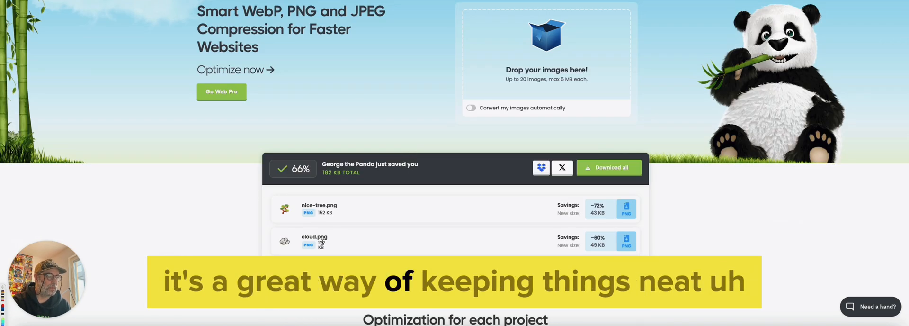
{"action": "left_click", "coordinate": [609, 166]}
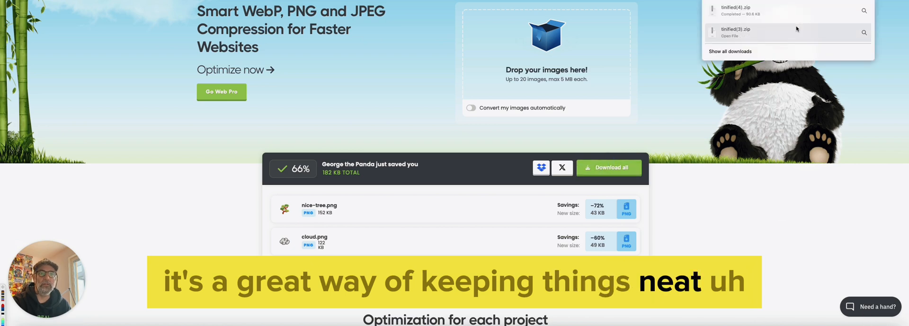
Extract tinified(4).zip in the downloads folder and copy its cloud.png into the backgrounds folder, replacing the existing file
{"action": "left_click", "coordinate": [862, 13]}
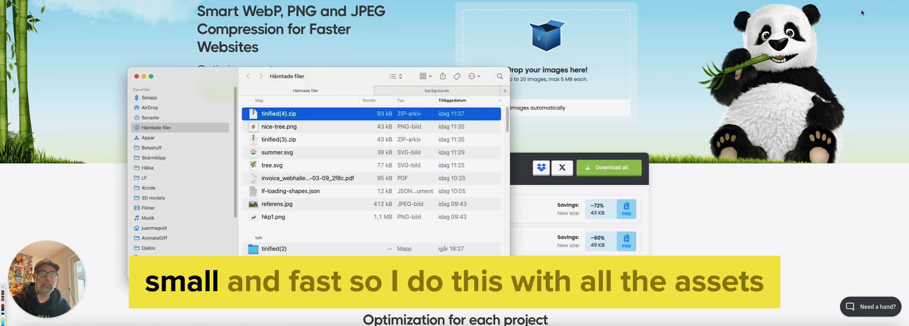
{"action": "double_click", "coordinate": [301, 115]}
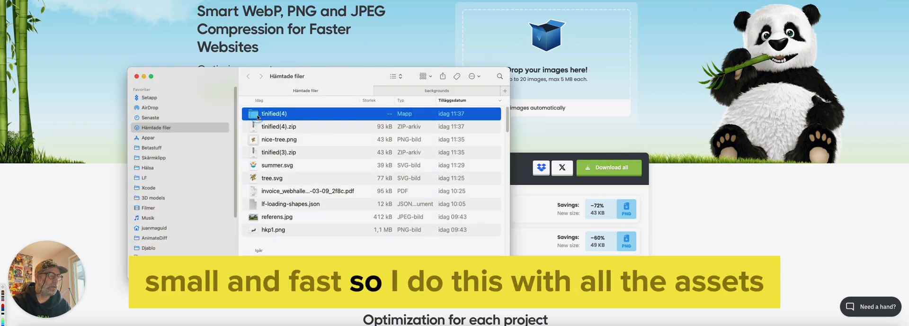
{"action": "double_click", "coordinate": [258, 117]}
{"action": "left_click", "coordinate": [256, 116]}
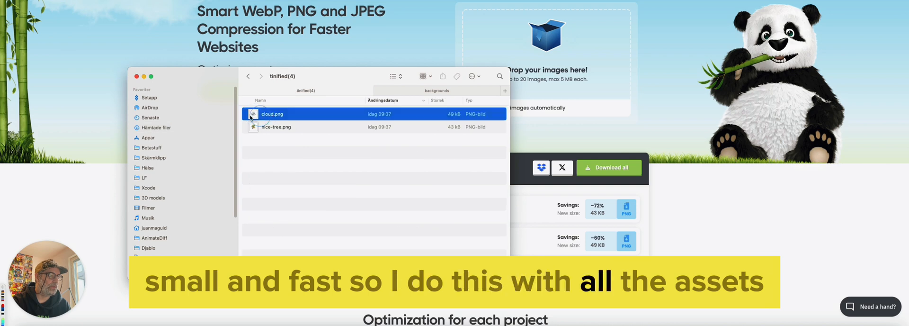
{"action": "left_click", "coordinate": [416, 90]}
{"action": "key", "text": "super+v"}
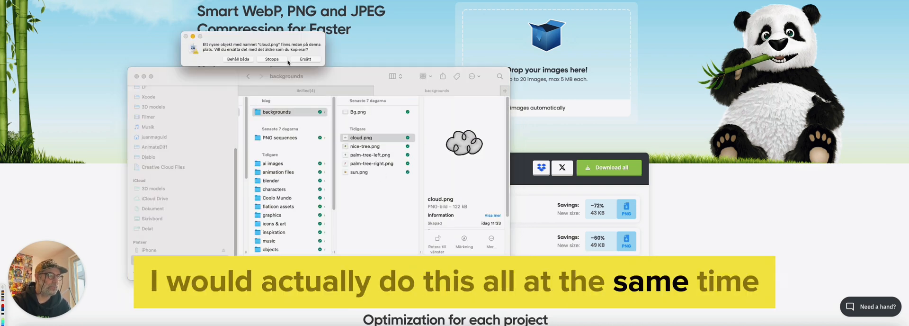
{"action": "left_click", "coordinate": [299, 59]}
Bring cloud.png from the backgrounds folder into the Buildbox scene as a background image
{"action": "left_click", "coordinate": [362, 138]}
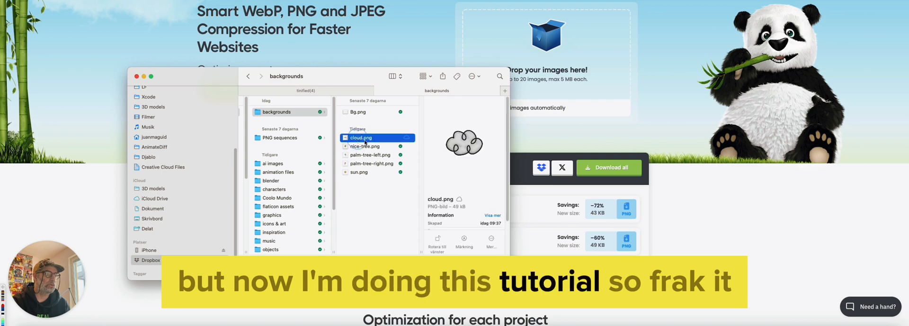
{"action": "left_click_drag", "start_coordinate": [348, 139], "coordinate": [587, 178]}
{"action": "key", "text": "super+Tab"}
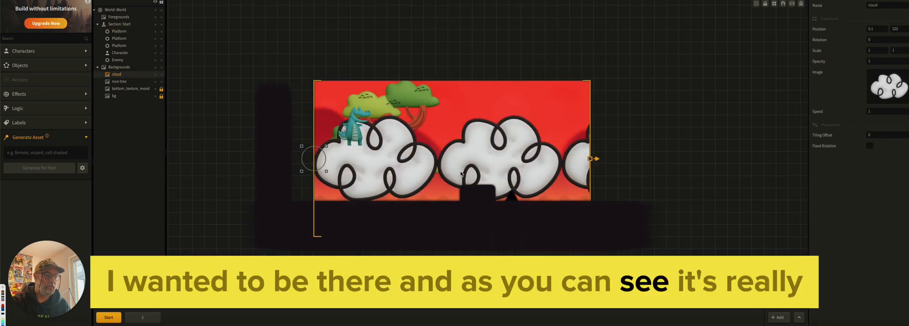
Scale the cloud background to 0.2 on both axes and move the row of clouds up to the crocodile's head height
{"action": "left_click", "coordinate": [880, 51]}
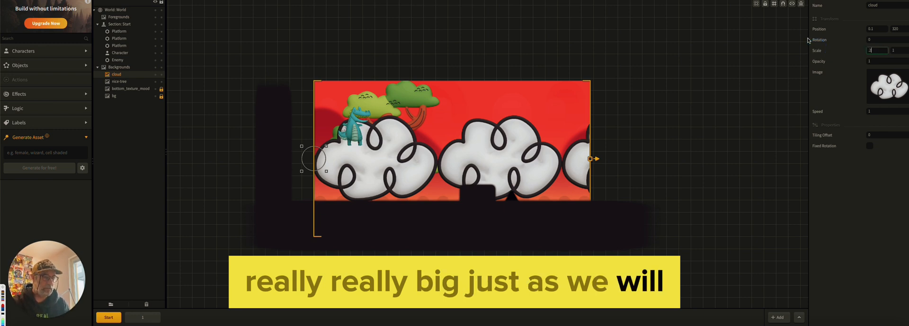
{"action": "key", "text": "Return"}
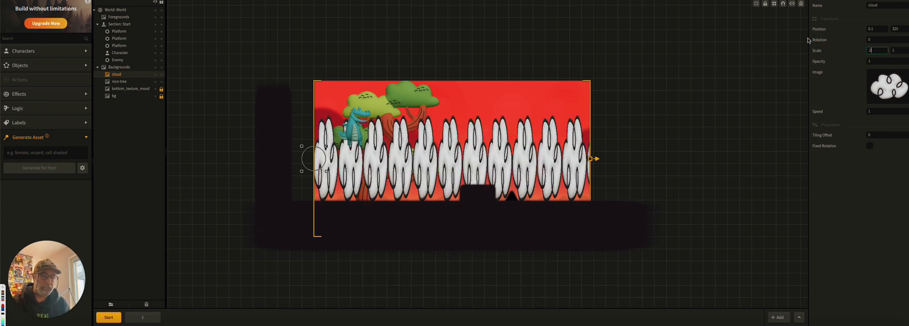
{"action": "key", "text": "Tab"}
{"action": "key", "text": "Return"}
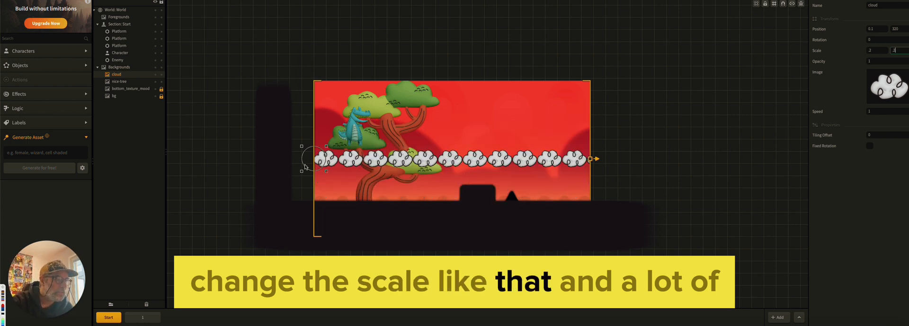
{"action": "left_click_drag", "start_coordinate": [305, 167], "coordinate": [309, 124]}
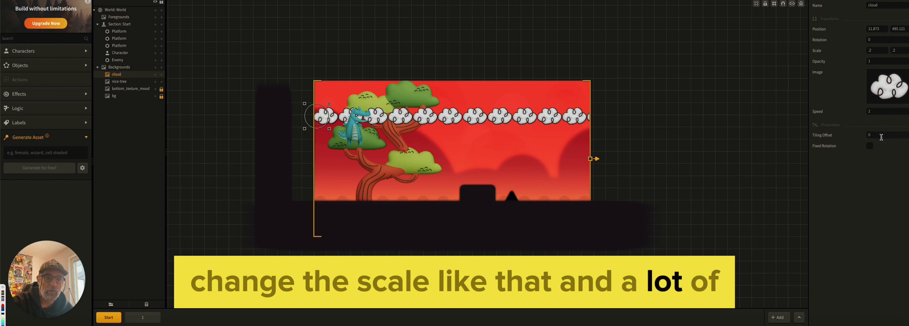
Set the cloud background's tiling offset to 5000
{"action": "left_click_drag", "start_coordinate": [830, 130], "coordinate": [778, 111]}
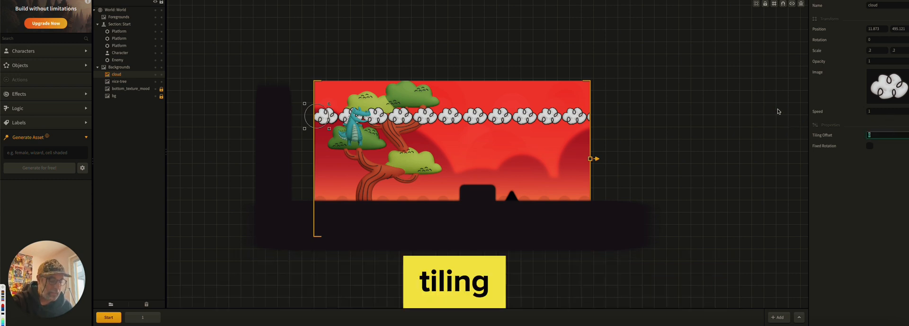
{"action": "type", "text": "50000"}
{"action": "key", "text": "Return"}
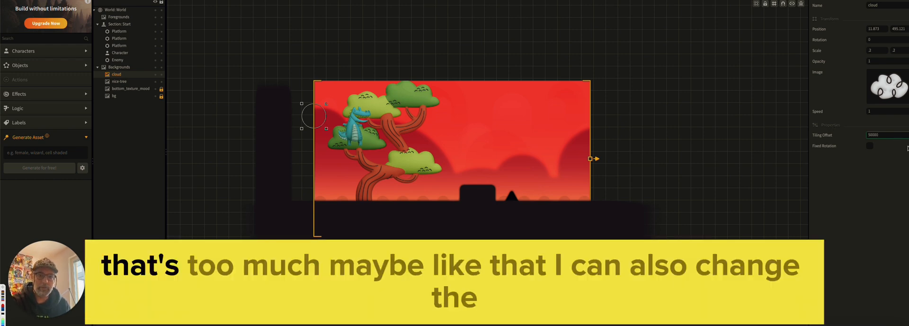
{"action": "key", "text": "BackSpace"}
{"action": "key", "text": "Return"}
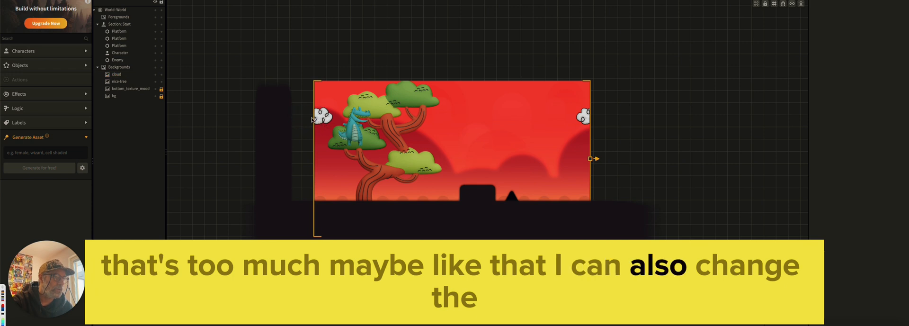
Move the cloud up to the scene's upper edge and set its background speed to 0.2
{"action": "left_click_drag", "start_coordinate": [304, 120], "coordinate": [319, 96]}
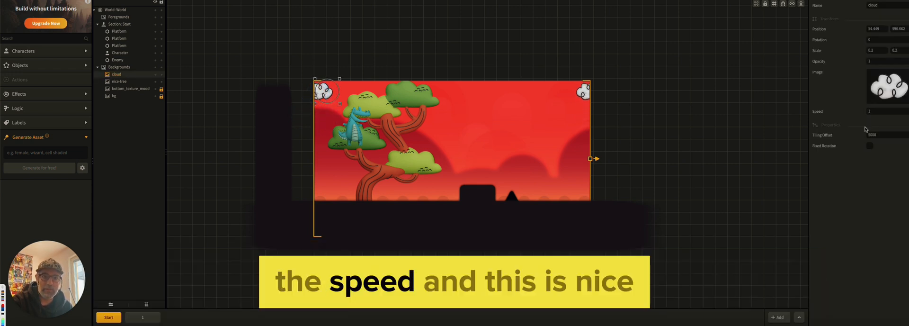
{"action": "key", "text": "BackSpace"}
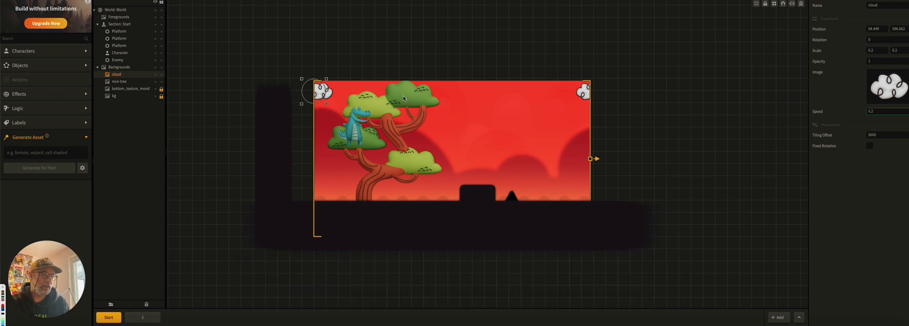
Preview the game and run and jump the crocodile past the tree to check how the cloud background scrolls
{"action": "left_click", "coordinate": [800, 1]}
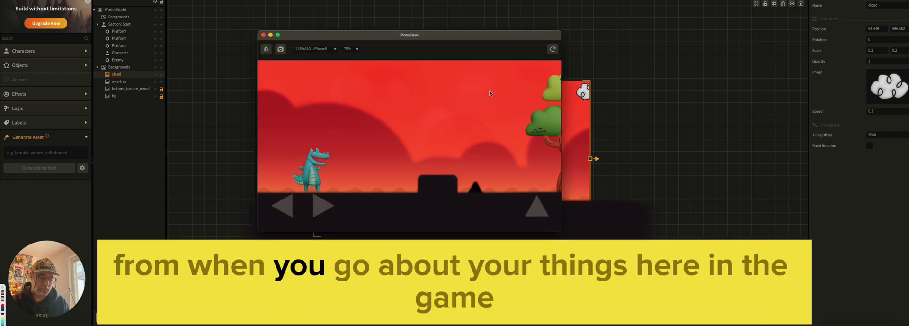
{"action": "key", "text": "Right"}
{"action": "key", "text": "Up"}
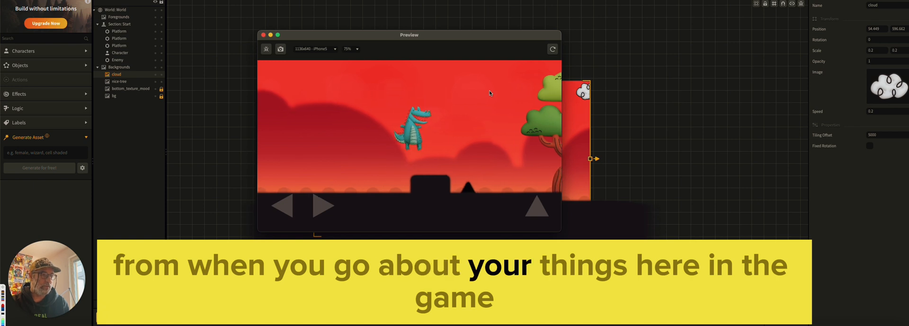
{"action": "key", "text": "Up"}
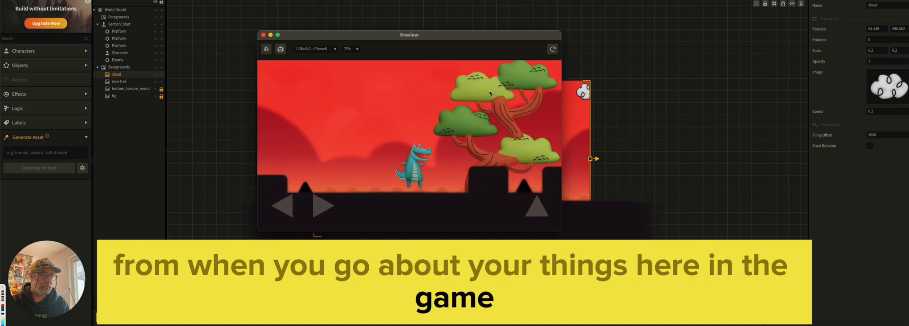
{"action": "key", "text": "Up"}
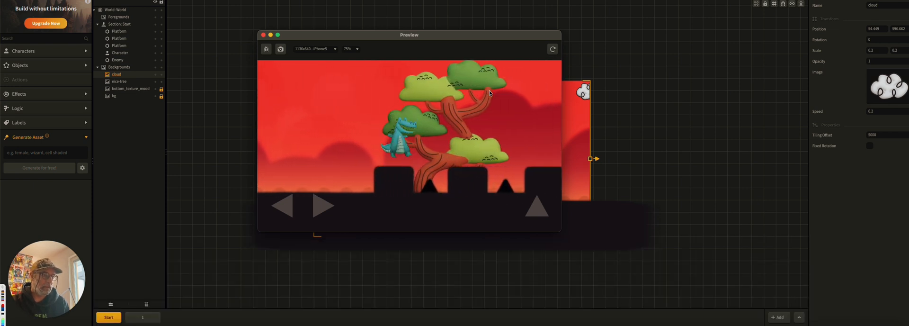
{"action": "key", "text": "Up"}
{"action": "key", "text": "Right"}
{"action": "key", "text": "Up"}
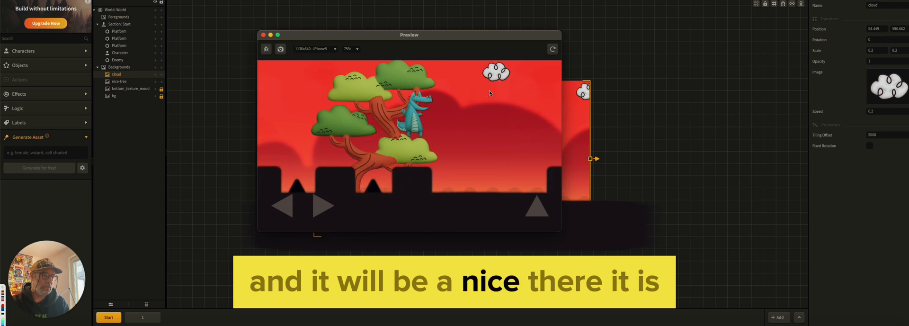
{"action": "key", "text": "Right"}
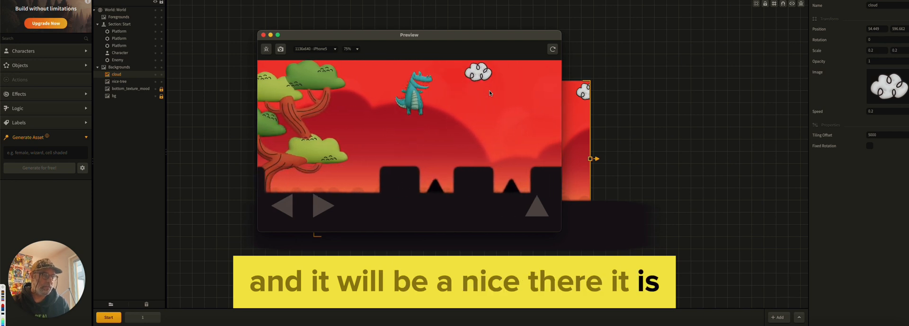
{"action": "key", "text": "Left"}
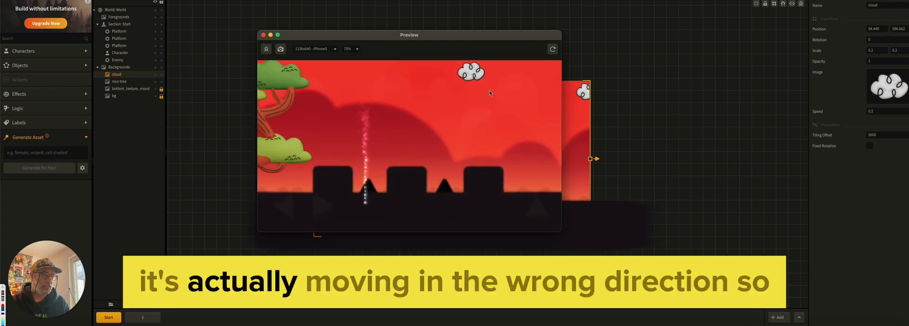
Restart the run and move the crocodile forward again to compare cloud and tree scrolling, and close the preview
{"action": "left_click", "coordinate": [497, 213]}
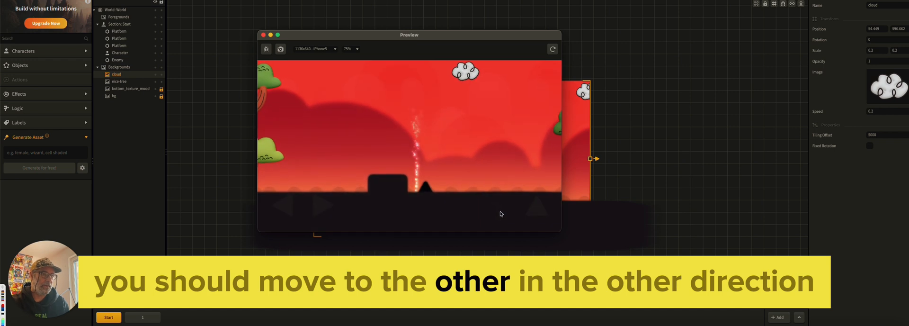
{"action": "left_click", "coordinate": [496, 204]}
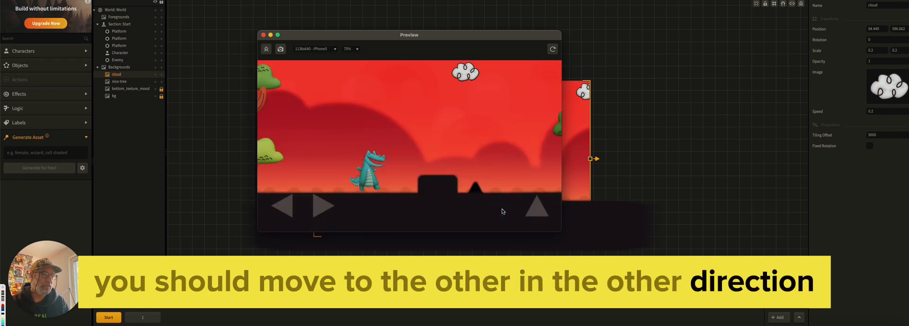
{"action": "key", "text": "Right"}
{"action": "key", "text": "Up"}
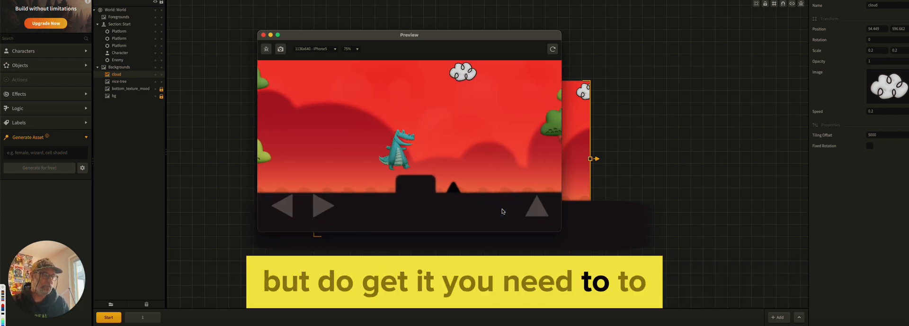
{"action": "left_click", "coordinate": [501, 209]}
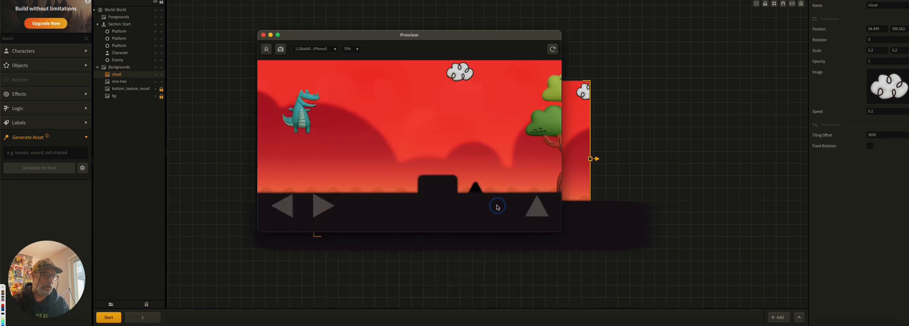
{"action": "key", "text": "Right"}
{"action": "key", "text": "Up"}
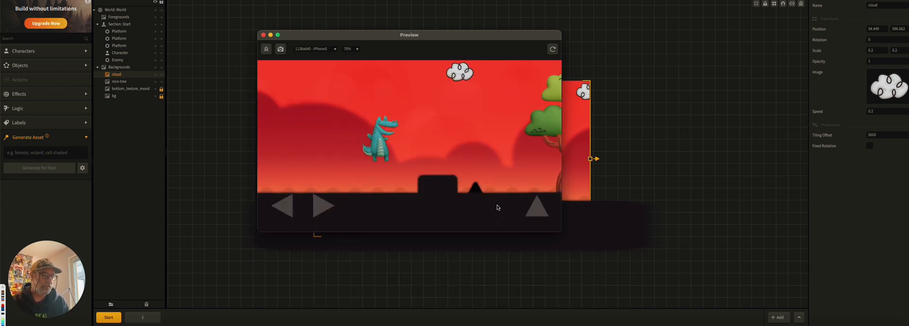
{"action": "key", "text": "Right"}
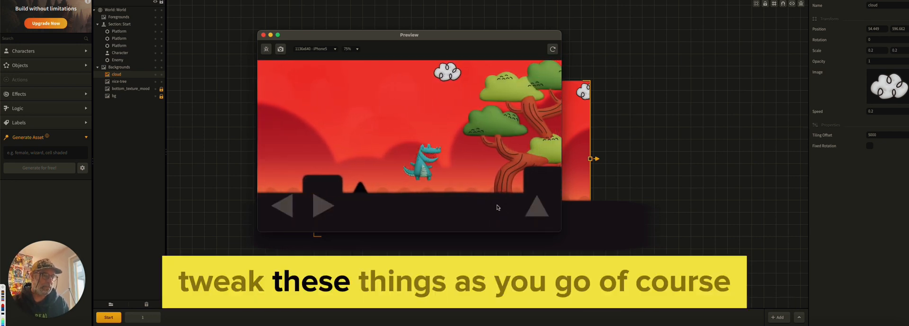
{"action": "key", "text": "Up"}
{"action": "key", "text": "Right"}
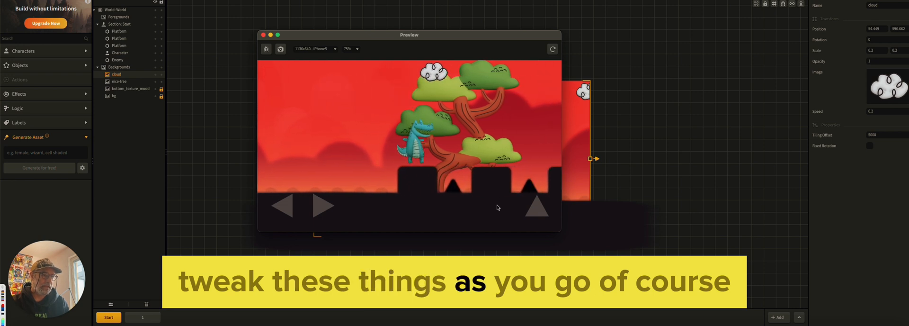
{"action": "key", "text": "Right"}
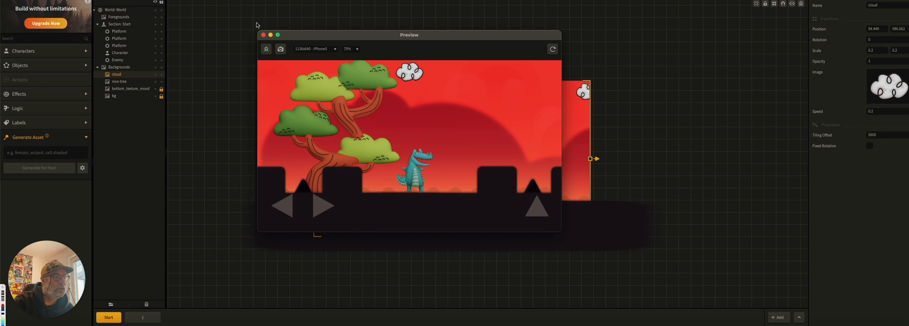
{"action": "left_click", "coordinate": [264, 35]}
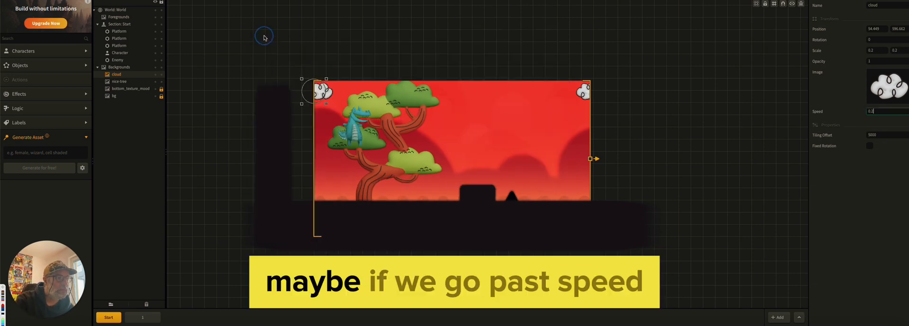
Set the cloud background's speed to 1 and the nice-tree background's speed to 0.4
{"action": "left_click", "coordinate": [879, 111]}
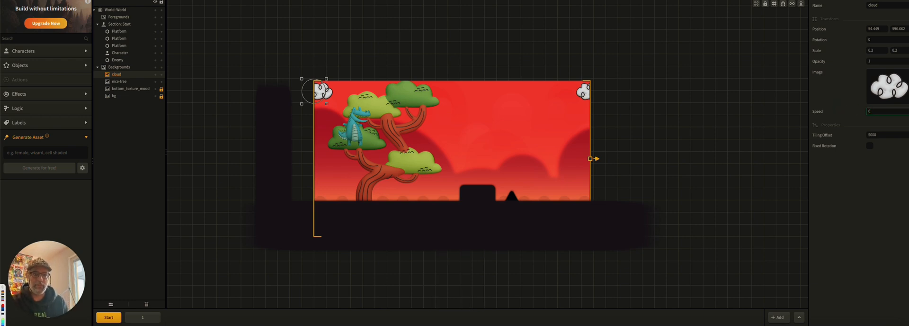
{"action": "key", "text": "BackSpace"}
{"action": "type", "text": "1"}
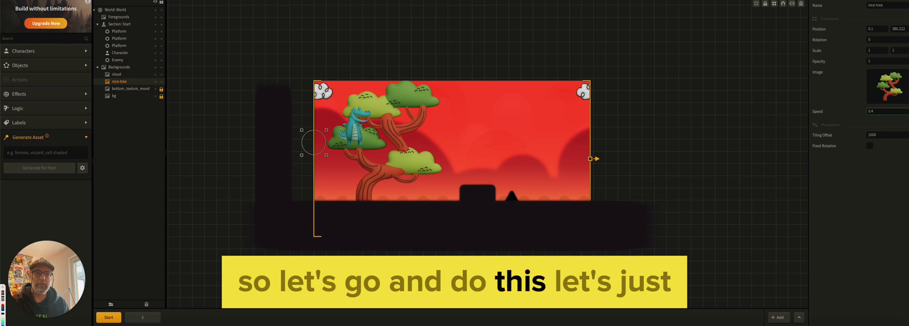
Preview the game with the new background speeds, run the crocodile forward, and close the preview
{"action": "key", "text": "super+p"}
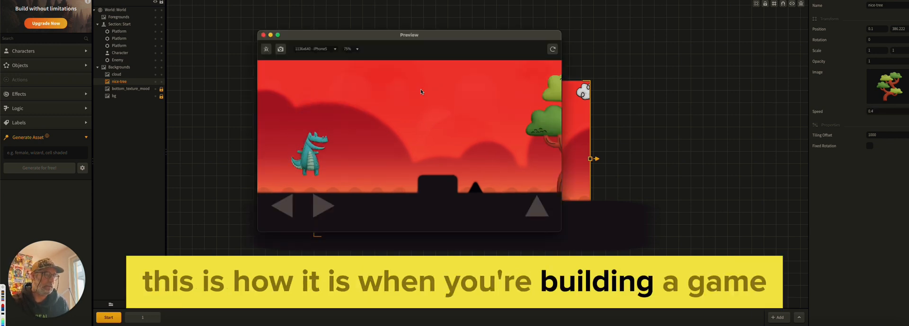
{"action": "key", "text": "Right"}
{"action": "key", "text": "Up"}
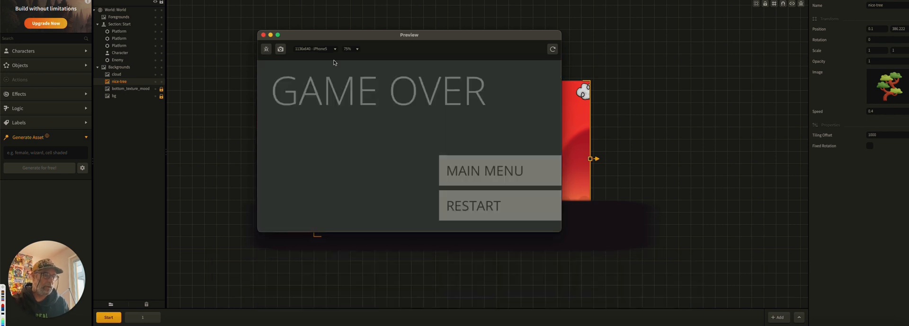
{"action": "left_click", "coordinate": [264, 34]}
Delete the triangular enemy obstacle beside the raised platform in the start section
{"action": "left_click", "coordinate": [511, 196]}
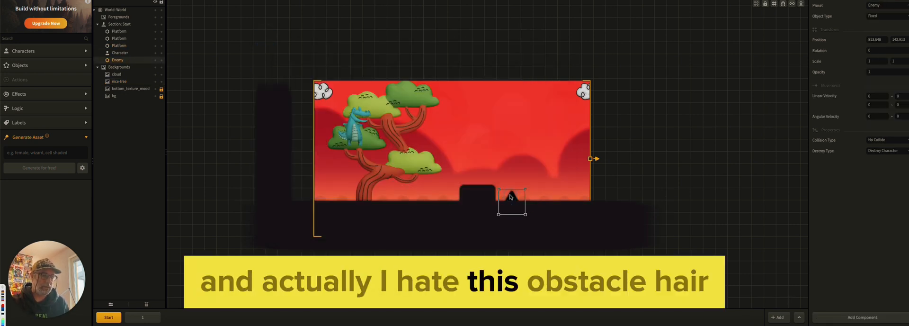
{"action": "key", "text": "Delete"}
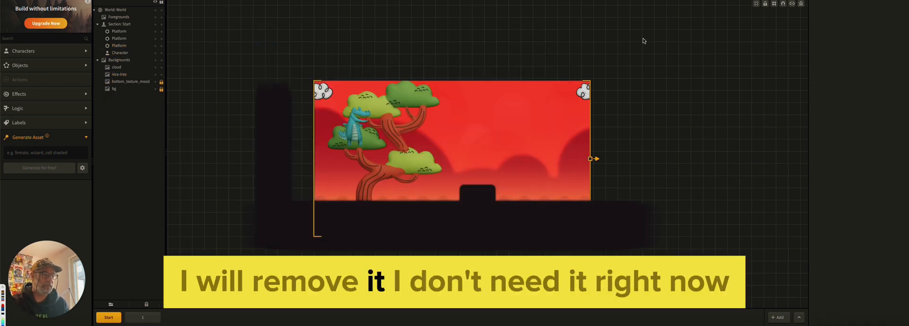
Preview the game without the start section's enemy and run over the platforms to check the tree's scrolling against the cloud's
{"action": "key", "text": "super+p"}
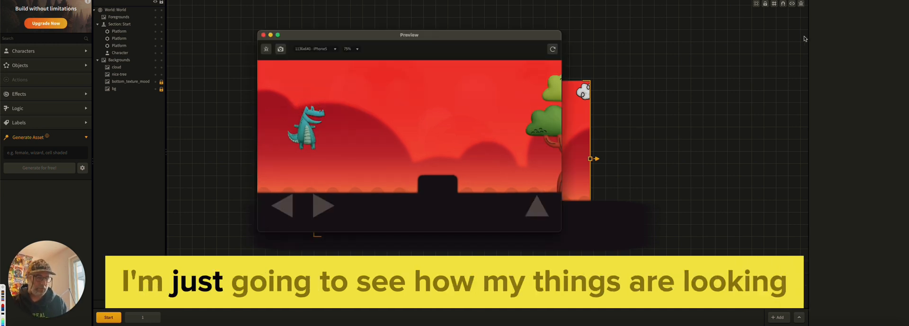
{"action": "key", "text": "Right"}
{"action": "key", "text": "Up"}
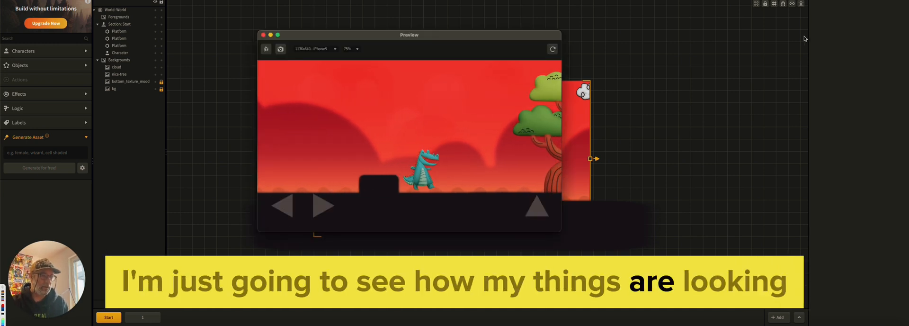
{"action": "key", "text": "Up"}
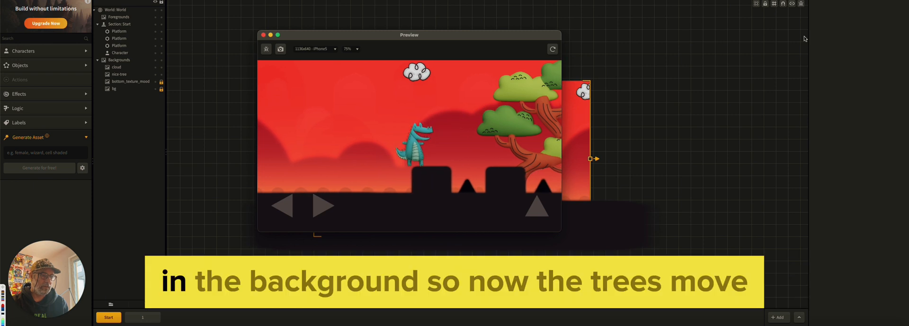
{"action": "key", "text": "Up"}
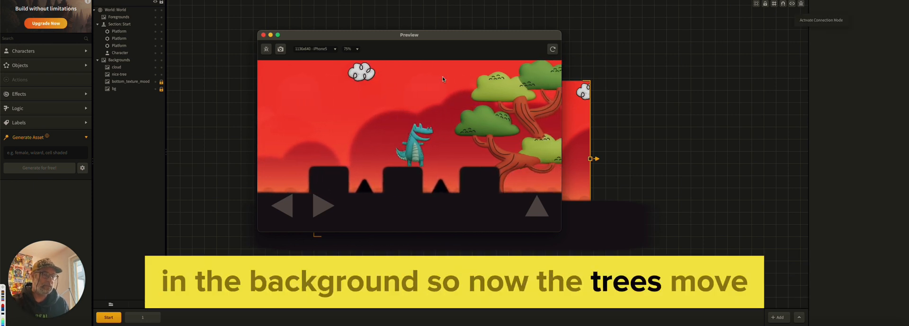
{"action": "left_click", "coordinate": [264, 35]}
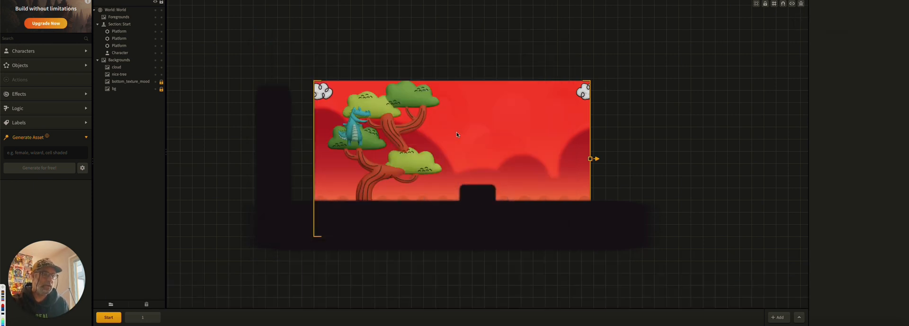
Set the nice-tree background's speed to 1
{"action": "left_click", "coordinate": [396, 101]}
{"action": "left_click", "coordinate": [125, 68]}
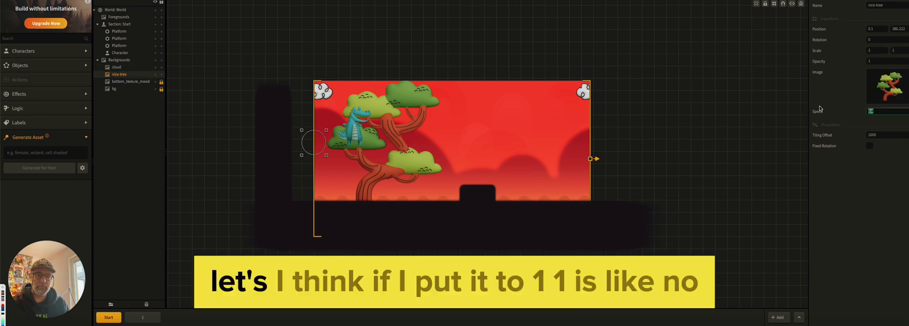
{"action": "left_click", "coordinate": [745, 143]}
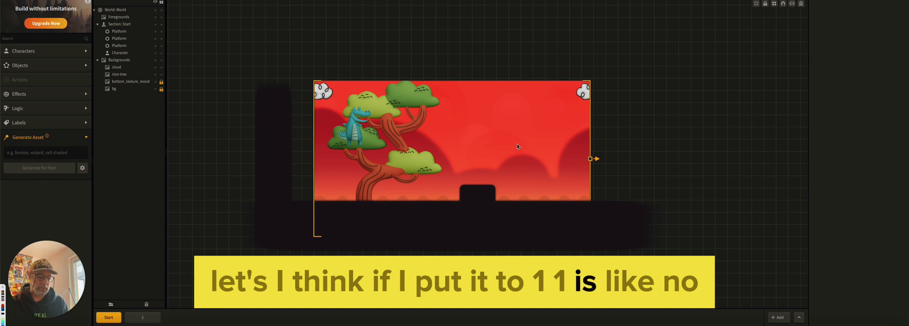
Preview the game and run the crocodile past the tree to check whether it scrolls at the world's speed
{"action": "key", "text": "super+p"}
{"action": "key", "text": "Right"}
{"action": "key", "text": "Up"}
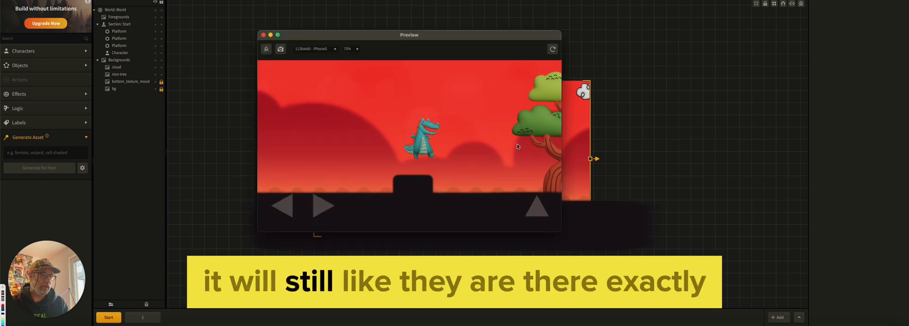
{"action": "key", "text": "Up"}
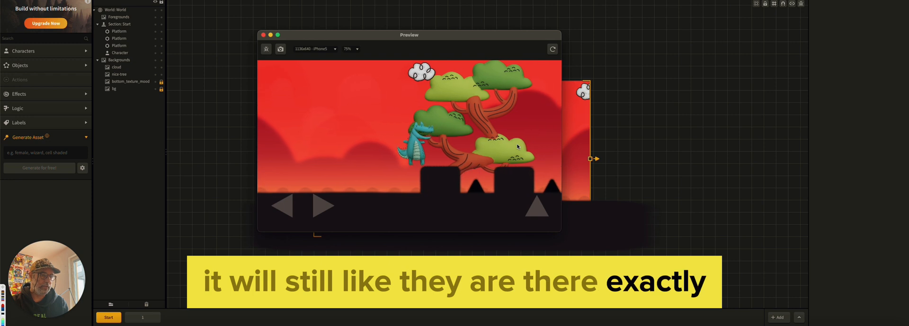
{"action": "key", "text": "Right"}
{"action": "key", "text": "Up"}
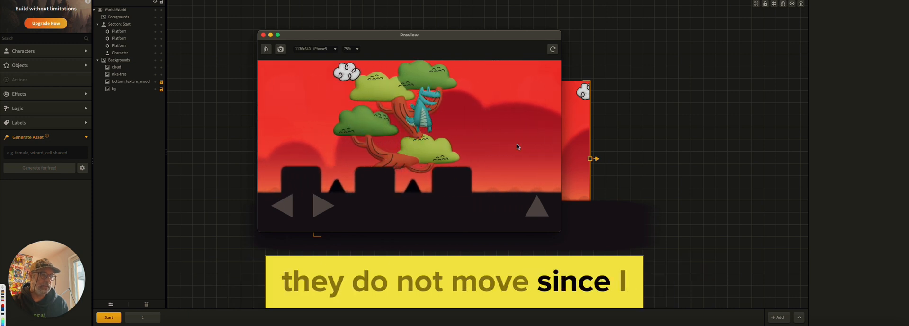
{"action": "key", "text": "Up"}
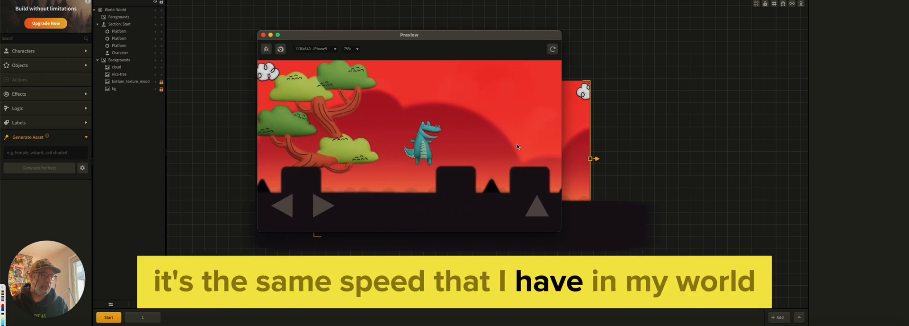
{"action": "key", "text": "Right"}
{"action": "key", "text": "Up"}
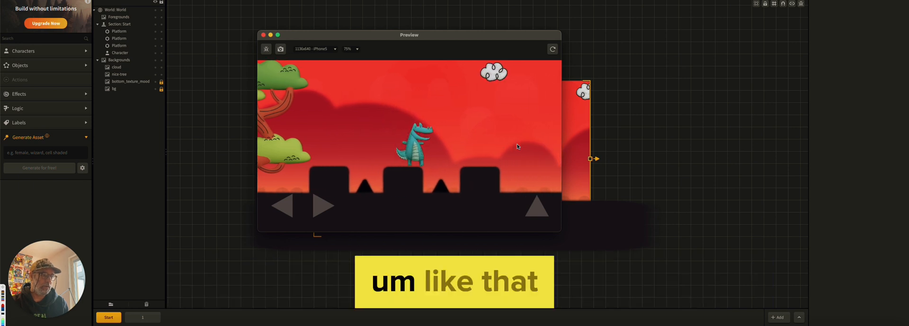
{"action": "left_click", "coordinate": [263, 35]}
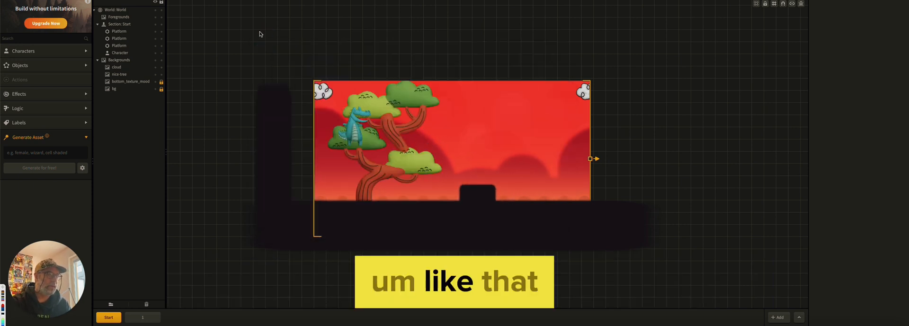
Set the cloud background's scrolling speed to -1
{"action": "left_click", "coordinate": [333, 93]}
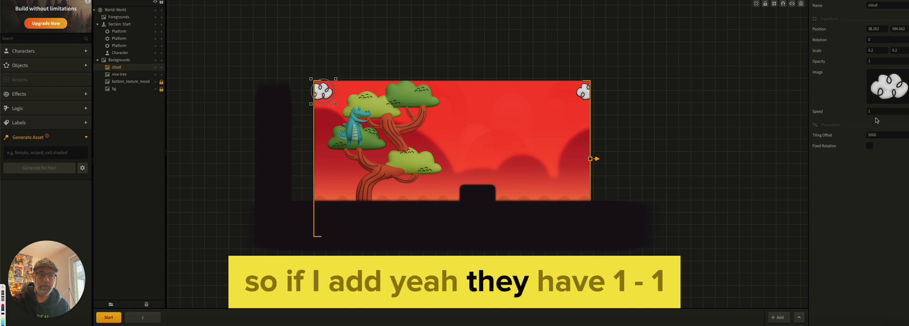
{"action": "key", "text": "BackSpace"}
{"action": "type", "text": "-1"}
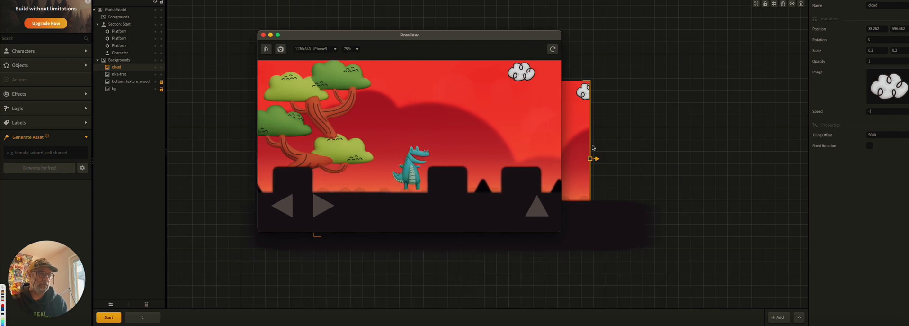
Set the cloud background's speed to 2 and preview the game, running the crocodile to check the cloud's scrolling direction
{"action": "left_click", "coordinate": [859, 110]}
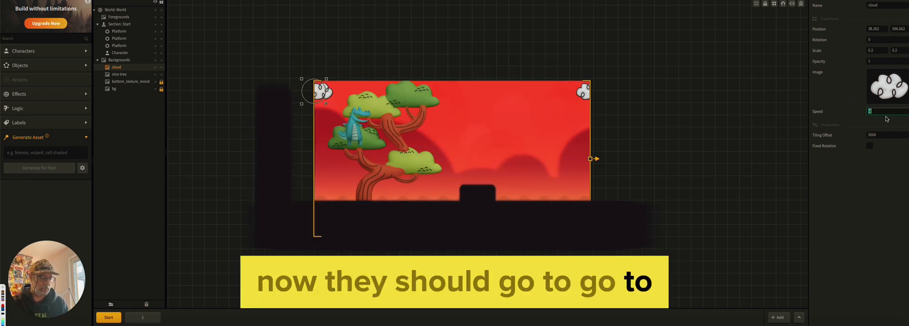
{"action": "type", "text": "2"}
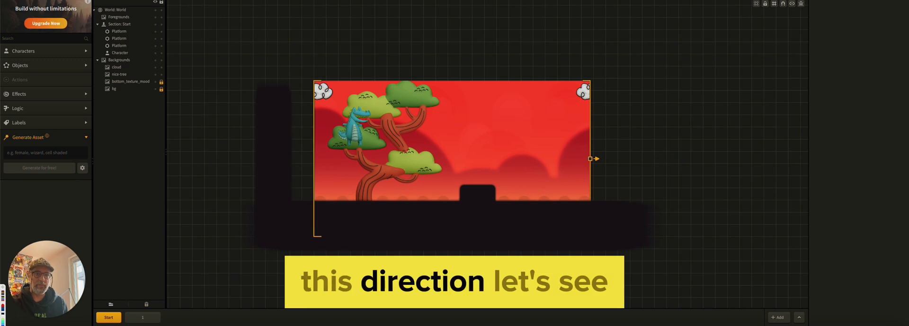
{"action": "left_click", "coordinate": [790, 3]}
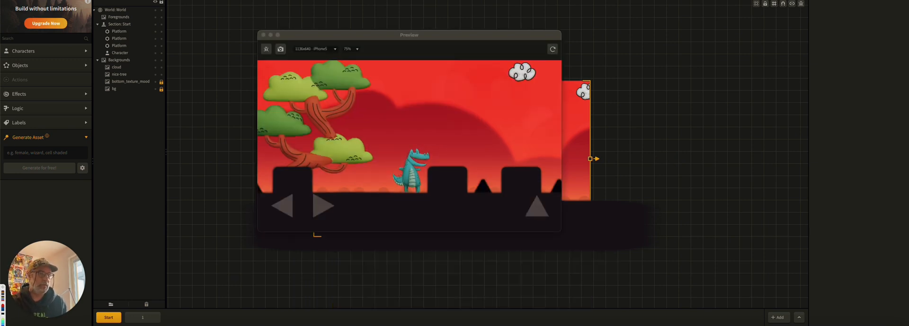
{"action": "left_click", "coordinate": [553, 49]}
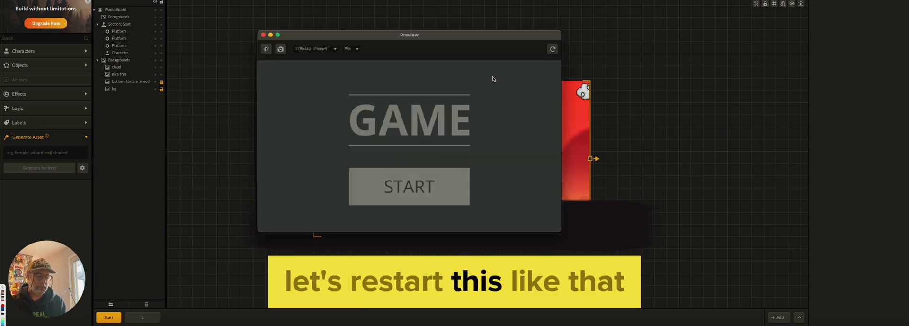
{"action": "left_click", "coordinate": [411, 185]}
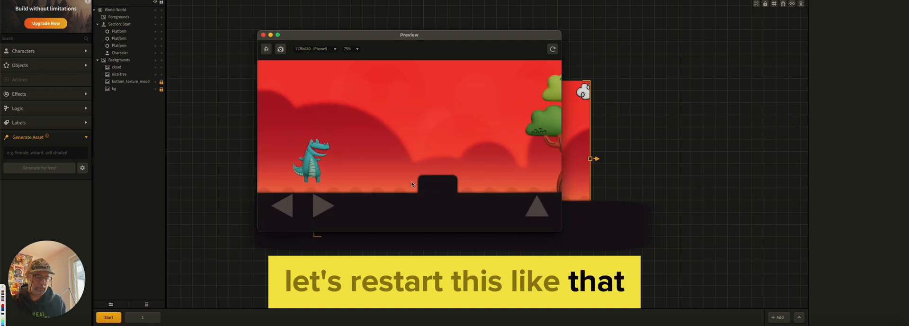
{"action": "key", "text": "Right"}
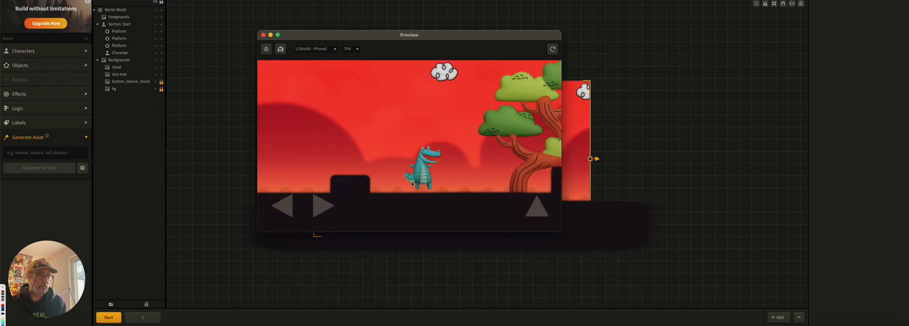
{"action": "key", "text": "Up"}
{"action": "key", "text": "Up"}
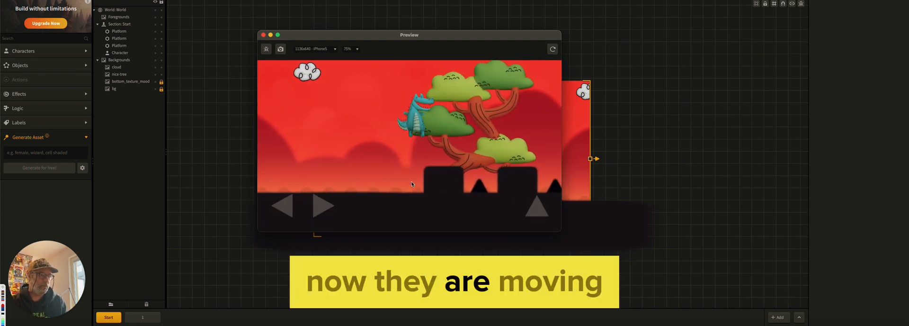
{"action": "key", "text": "Left"}
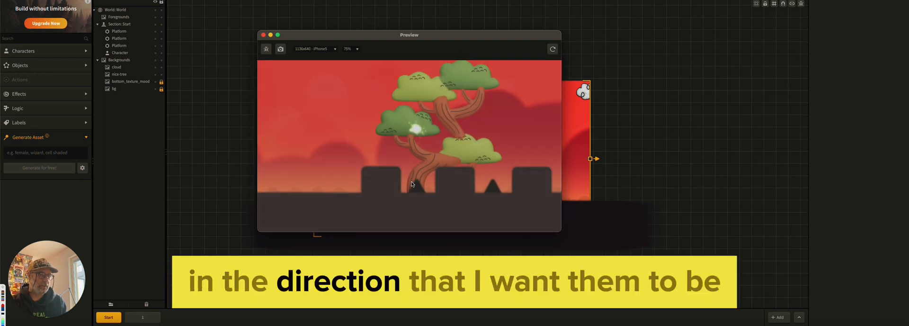
{"action": "left_click", "coordinate": [263, 35]}
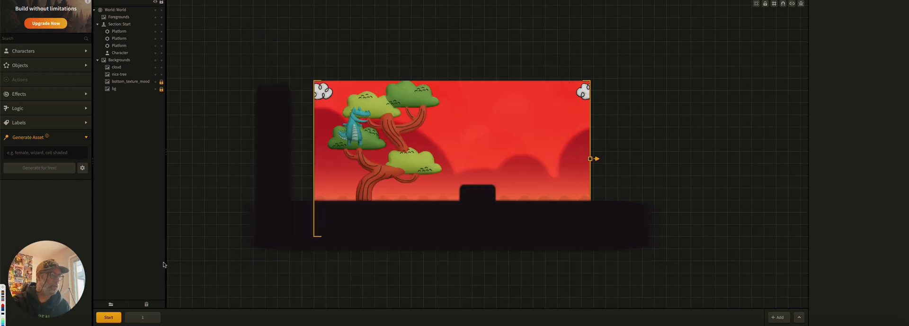
Delete both triangular enemies between the raised platforms in section 1
{"action": "left_click", "coordinate": [143, 317]}
{"action": "left_click", "coordinate": [431, 197]}
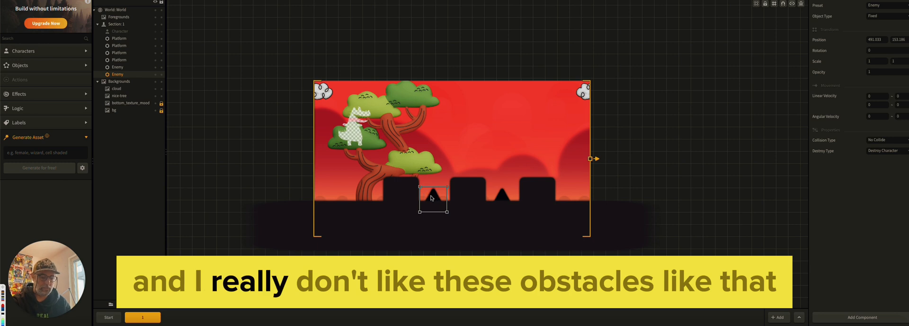
{"action": "key", "text": "Delete"}
{"action": "left_click", "coordinate": [502, 196]}
{"action": "key", "text": "Delete"}
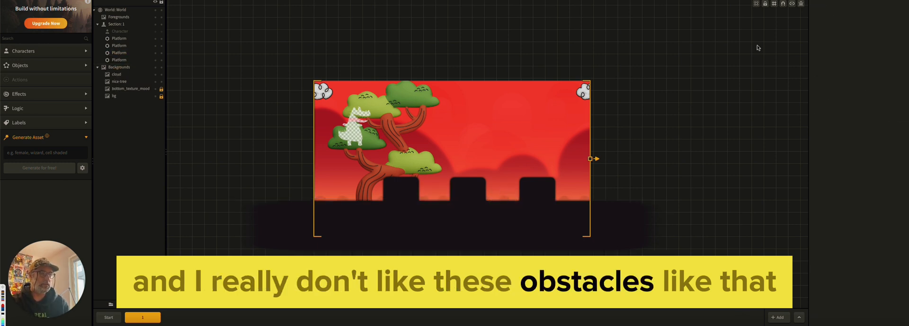
Preview section 1 without enemies and jump the crocodile across the raised platforms to check the gameplay and background scrolling
{"action": "left_click", "coordinate": [731, 1]}
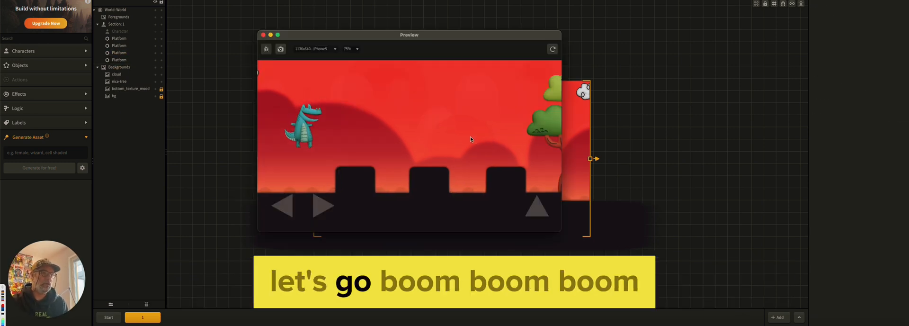
{"action": "key", "text": "Right"}
{"action": "key", "text": "Up"}
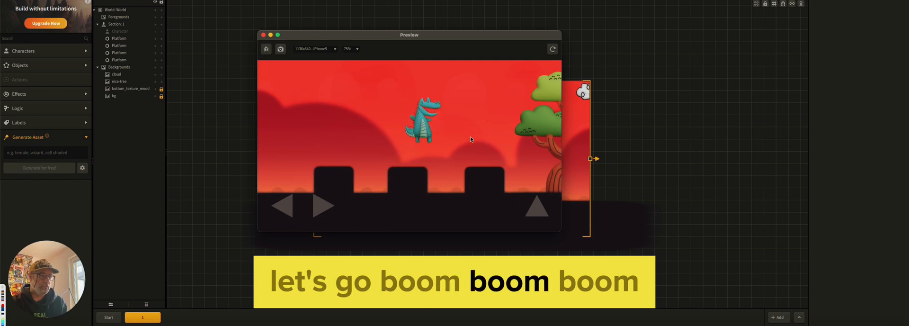
{"action": "key", "text": "Up"}
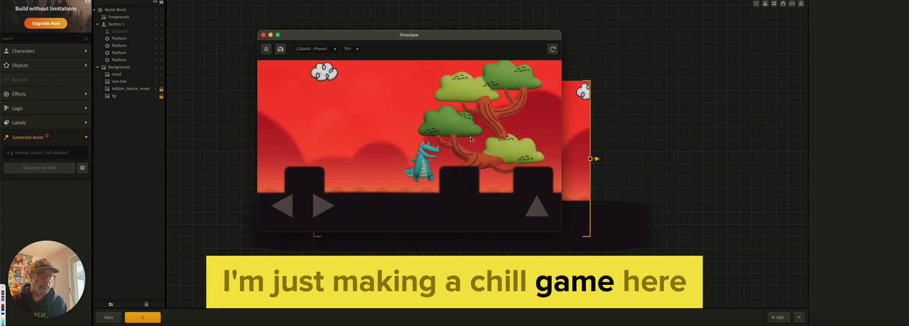
{"action": "key", "text": "Up"}
{"action": "key", "text": "Right"}
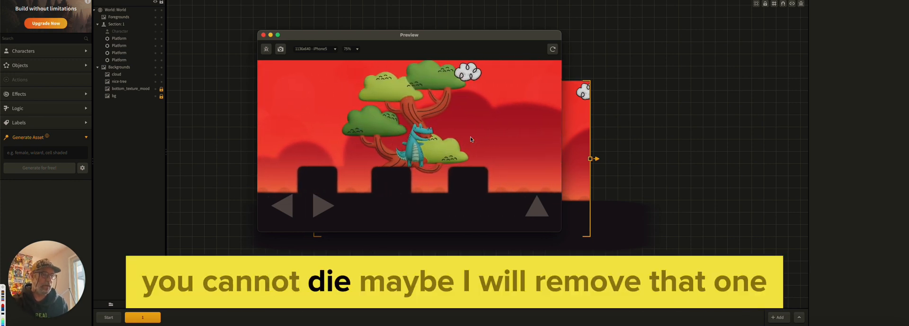
{"action": "left_click", "coordinate": [263, 34]}
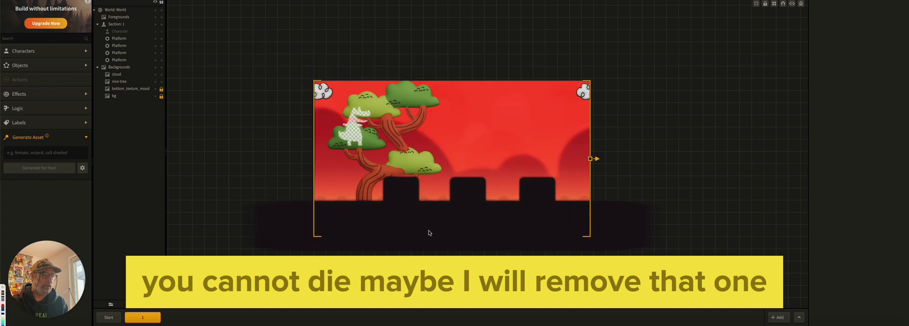
Delete the middle and rightmost raised platforms in section 1, keeping only the first one above the ground
{"action": "left_click", "coordinate": [475, 189]}
{"action": "key", "text": "Delete"}
{"action": "left_click", "coordinate": [536, 190]}
{"action": "key", "text": "Delete"}
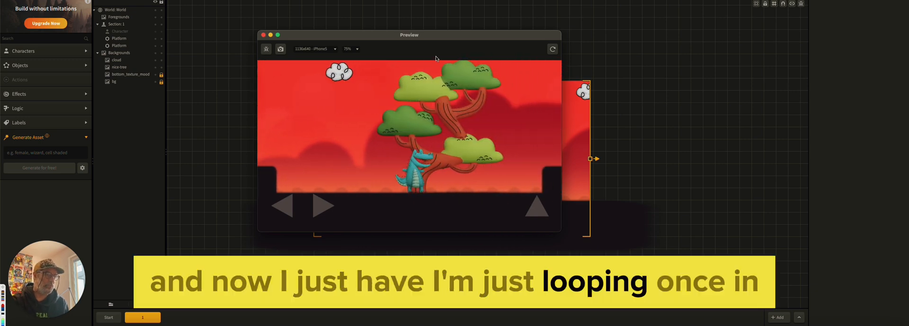
Preview the game from the start section and move the preview window aside to uncover the scene
{"action": "left_click", "coordinate": [263, 35]}
{"action": "left_click", "coordinate": [108, 319]}
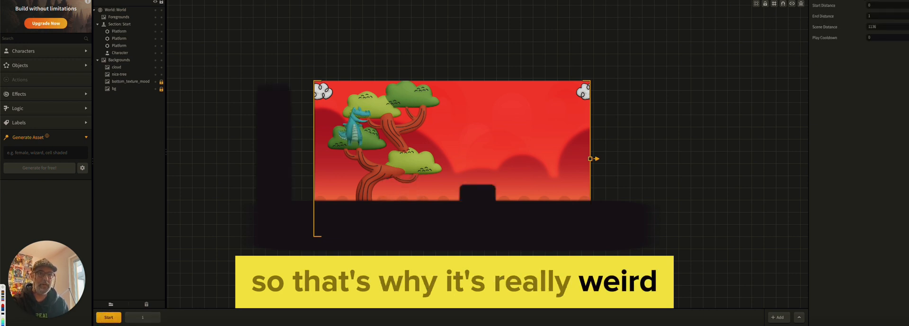
{"action": "left_click", "coordinate": [766, 0]}
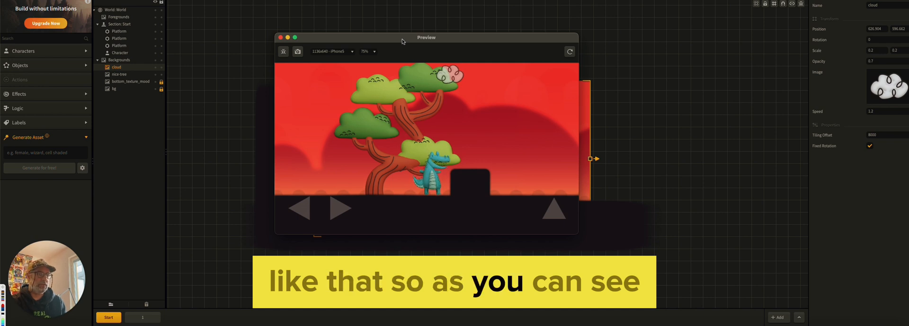
{"action": "left_click_drag", "start_coordinate": [348, 40], "coordinate": [447, 70]}
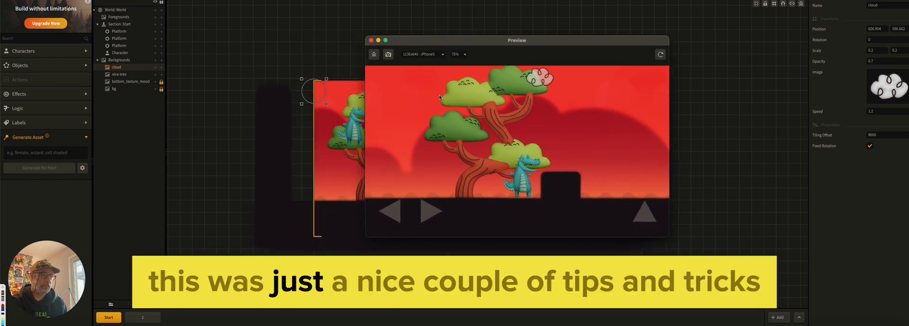
Switch to Figma and select only the 3D sun image among the generated illustrations
{"action": "key", "text": "super+Tab"}
{"action": "key", "text": "super+Tab"}
{"action": "key", "text": "super+Tab"}
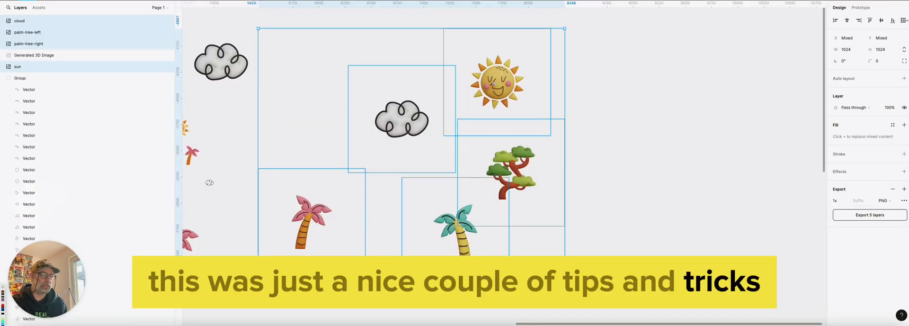
{"action": "left_click", "coordinate": [639, 80]}
{"action": "left_click", "coordinate": [527, 114]}
Bring palm-tree-left.png from Finder's backgrounds folder into the Buildbox scene as a background
{"action": "key", "text": "super+Tab"}
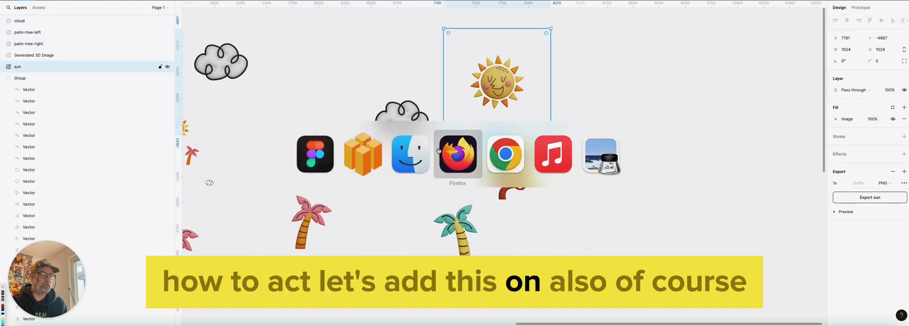
{"action": "left_click", "coordinate": [416, 158]}
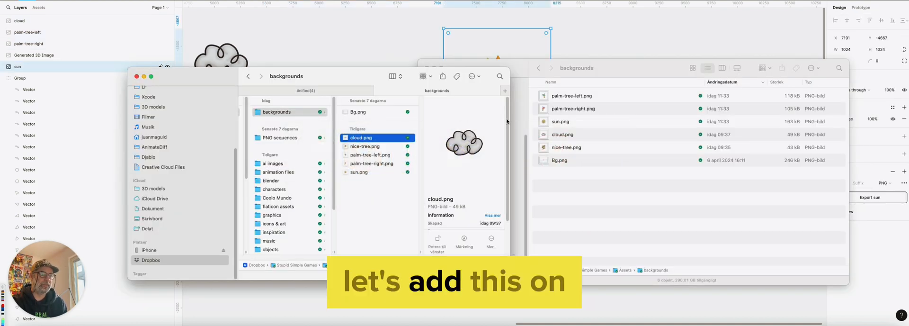
{"action": "left_click", "coordinate": [540, 125]}
{"action": "left_click", "coordinate": [555, 126]}
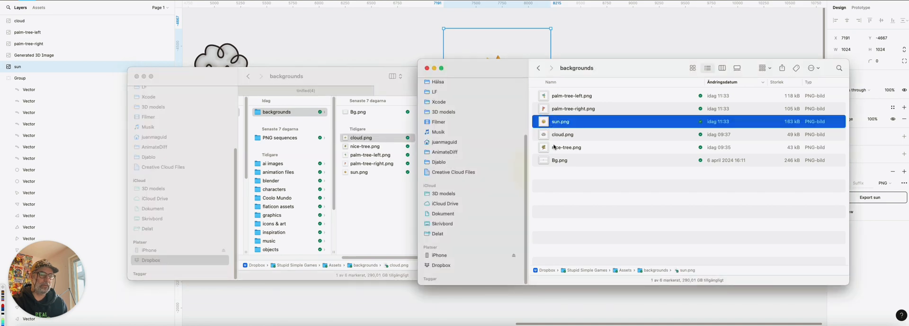
{"action": "left_click", "coordinate": [563, 107]}
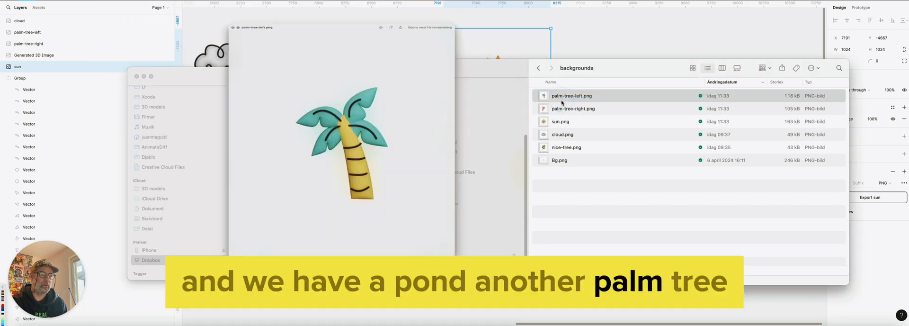
{"action": "left_click_drag", "start_coordinate": [564, 96], "coordinate": [277, 171]}
{"action": "key", "text": "super+Tab"}
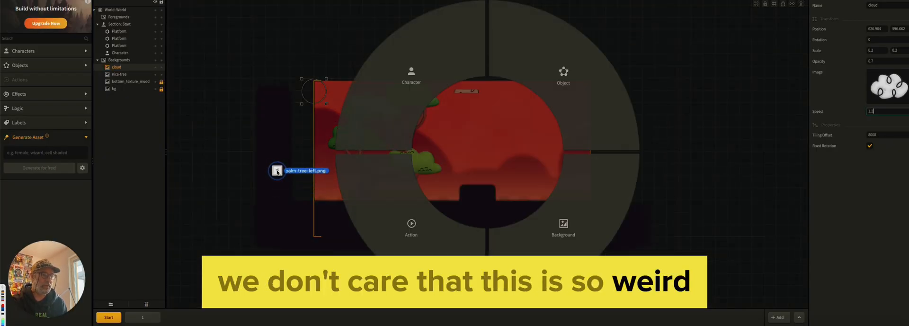
{"action": "left_click_drag", "start_coordinate": [437, 198], "coordinate": [600, 209]}
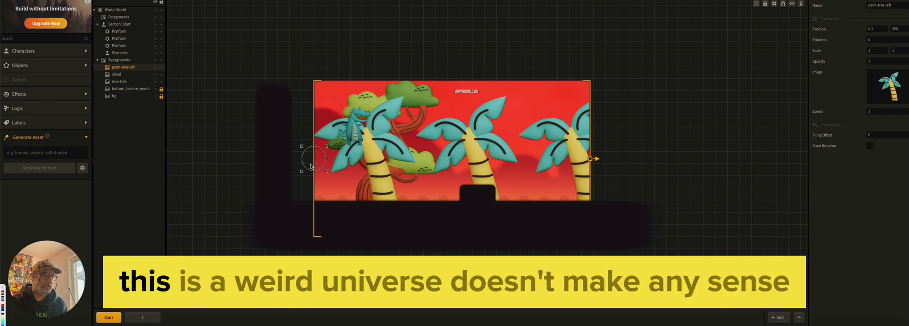
Set the palm-tree-left background's scale to 0.4 on both axes and lower it to about 4.5, 240.5
{"action": "left_click", "coordinate": [877, 49]}
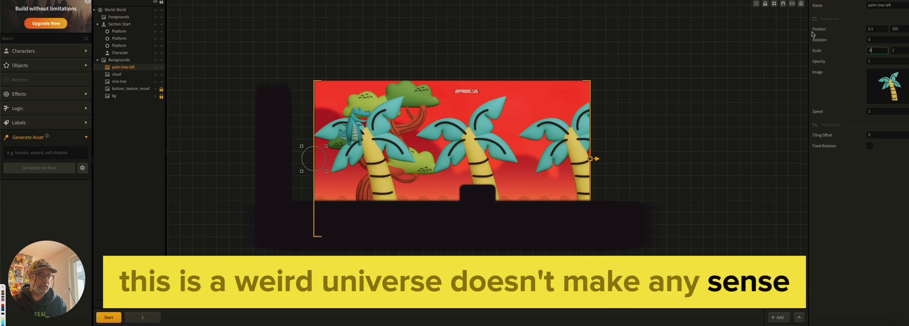
{"action": "type", "text": ".4"}
{"action": "key", "text": "BackSpace"}
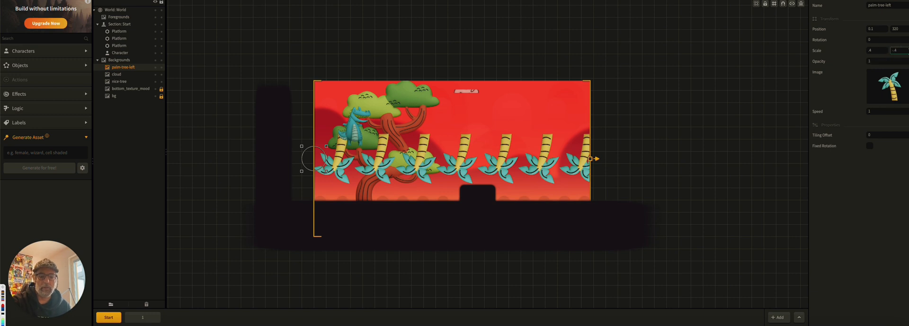
{"action": "key", "text": "BackSpace"}
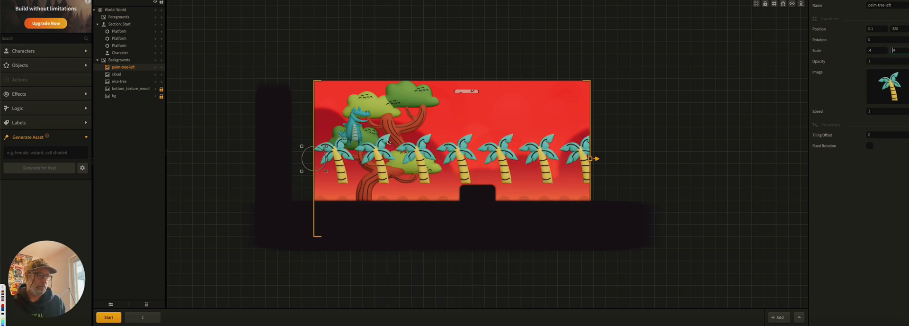
{"action": "left_click_drag", "start_coordinate": [307, 158], "coordinate": [307, 180]}
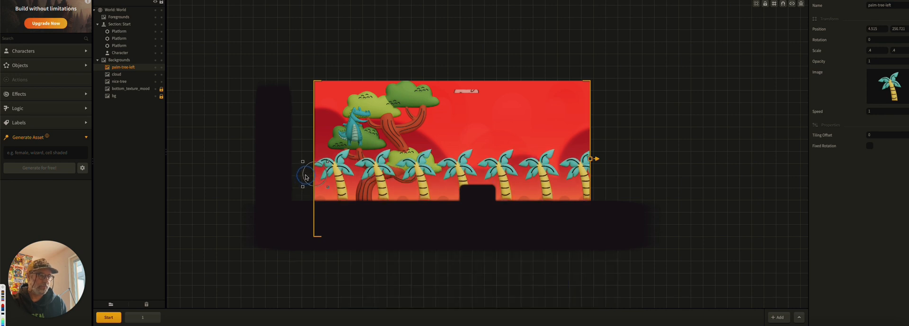
Set the palm-tree-left background's scale to 0.8 on both axes and raise it to about 0.1, 340.6
{"action": "left_click", "coordinate": [876, 51]}
{"action": "type", "text": ".8"}
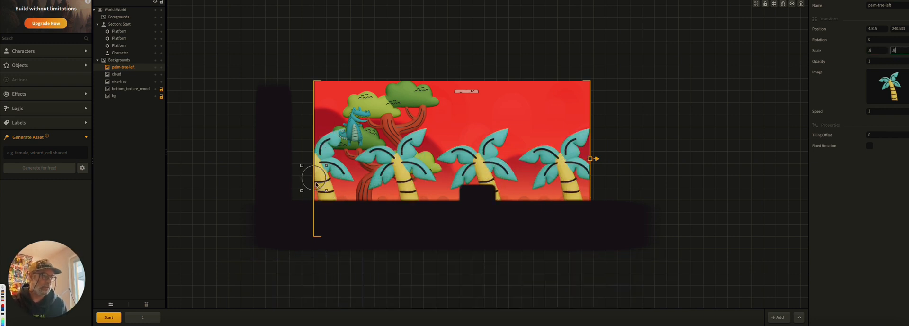
{"action": "left_click_drag", "start_coordinate": [309, 182], "coordinate": [304, 158]}
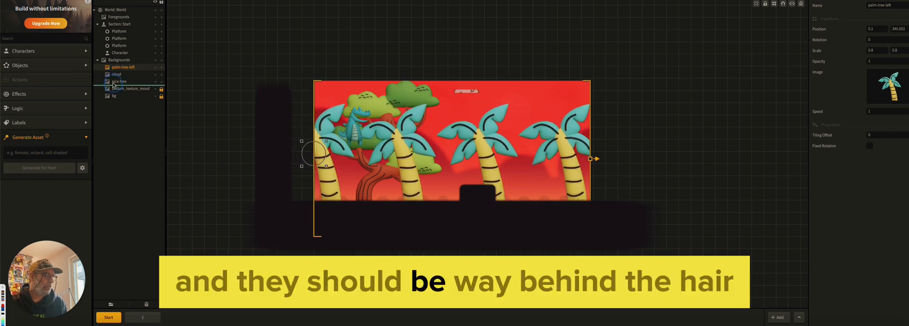
Move the palm-tree-left background below nice-tree in the layer order and set its tiling offset to 4000
{"action": "left_click_drag", "start_coordinate": [114, 85], "coordinate": [114, 85]}
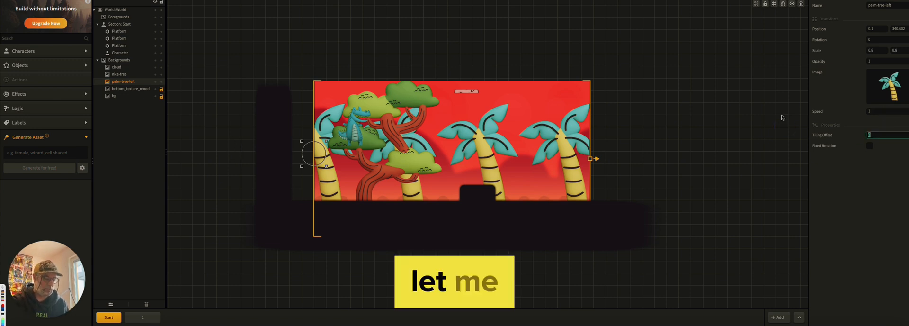
{"action": "type", "text": "4000"}
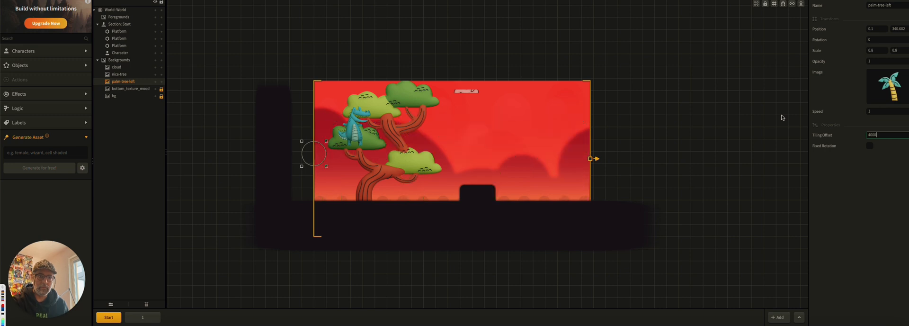
{"action": "left_click", "coordinate": [715, 133]}
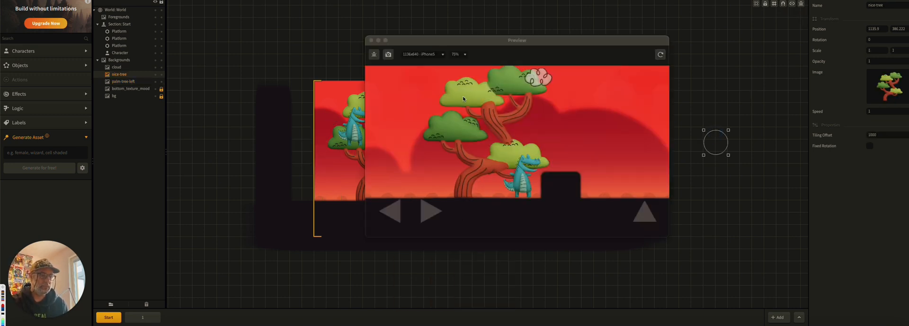
Restart the game preview and run and jump the crocodile through the level to check how the palm trees scroll past, then close it
{"action": "left_click", "coordinate": [660, 54]}
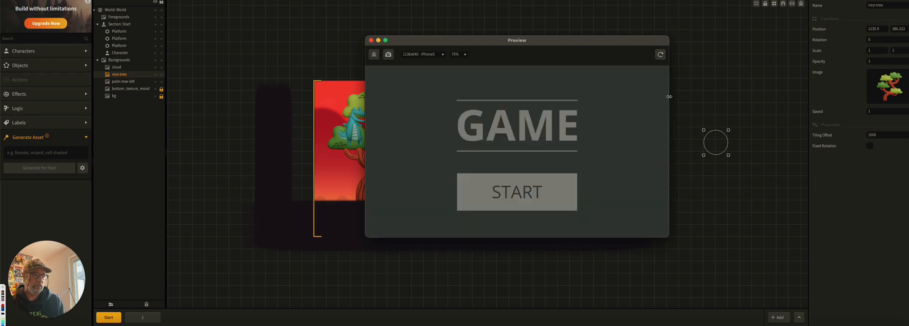
{"action": "left_click", "coordinate": [481, 193]}
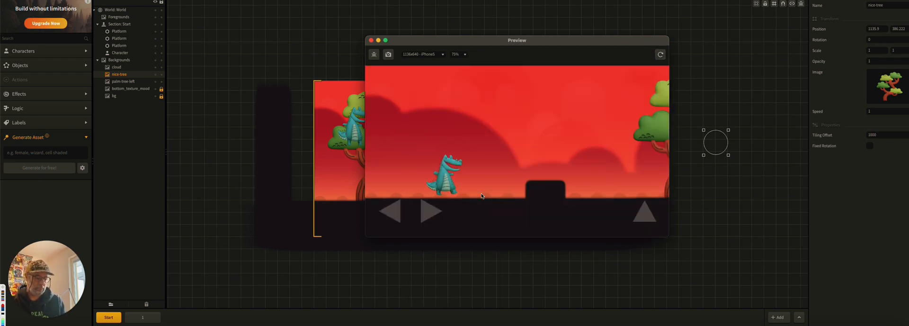
{"action": "key", "text": "Right"}
{"action": "key", "text": "Up"}
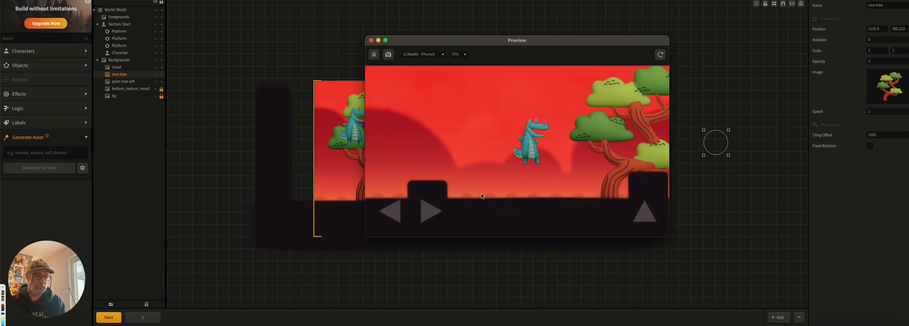
{"action": "key", "text": "Up"}
{"action": "key", "text": "Up"}
{"action": "key", "text": "Up"}
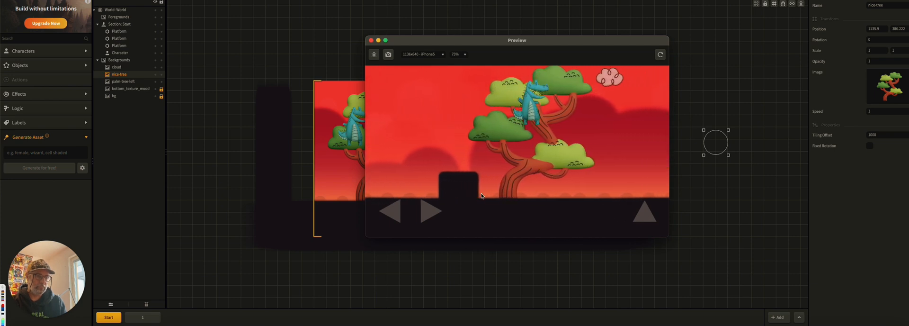
{"action": "key", "text": "Up"}
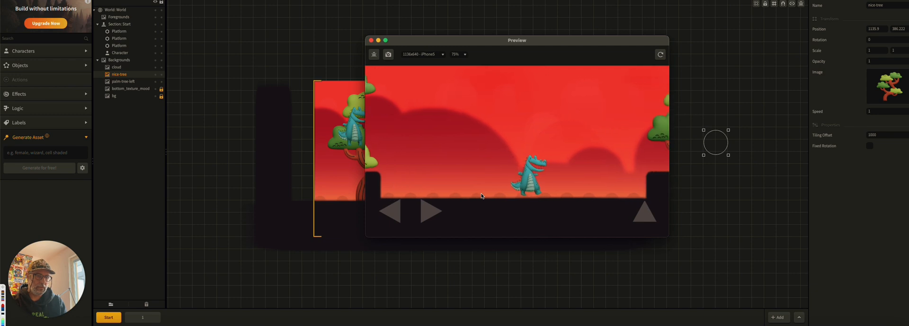
{"action": "key", "text": "Up"}
{"action": "key", "text": "Up"}
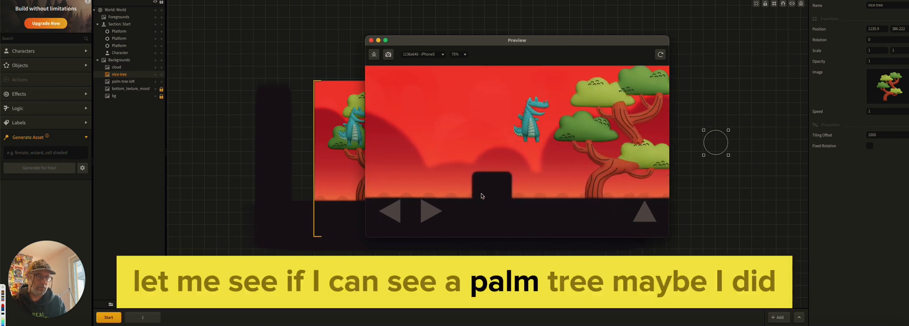
{"action": "key", "text": "Up"}
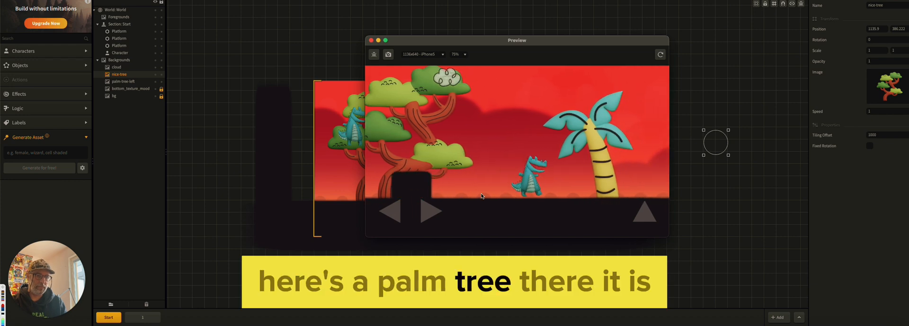
{"action": "key", "text": "Up"}
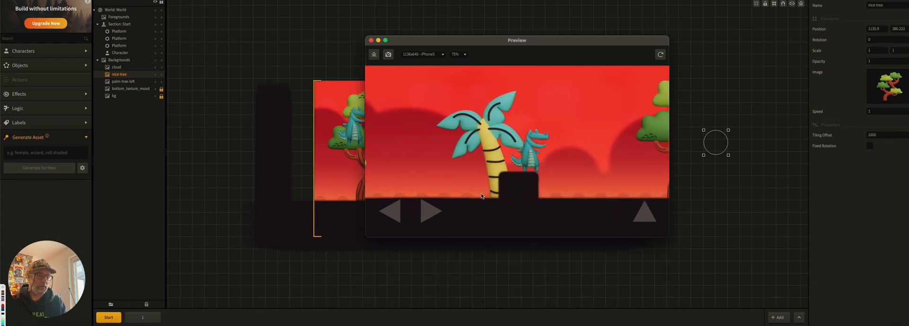
{"action": "key", "text": "Left"}
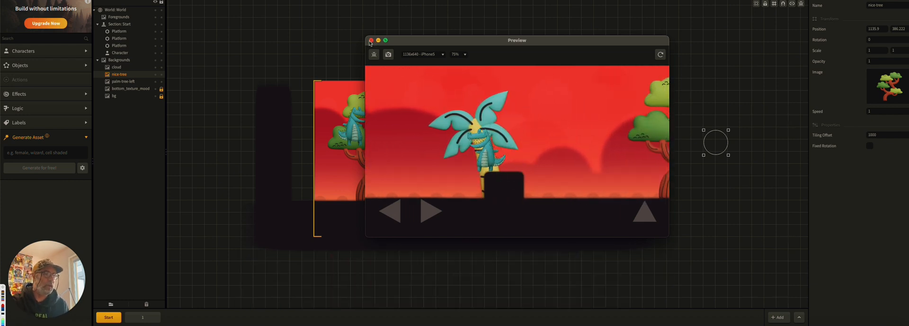
{"action": "left_click", "coordinate": [371, 41]}
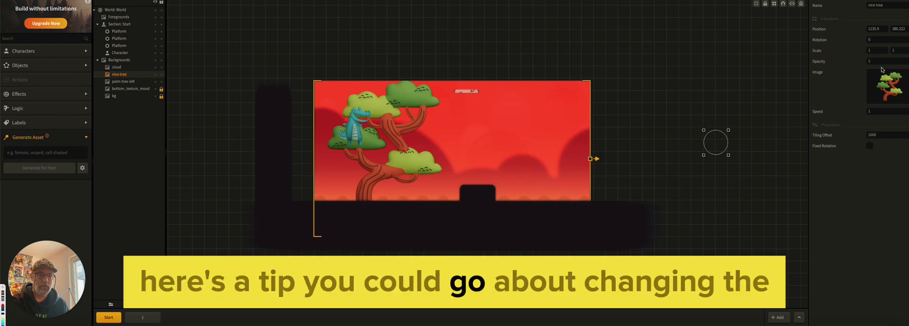
Set the palm-tree-left background's tiling offset to 300 and its opacity to 0.5
{"action": "left_click", "coordinate": [116, 82]}
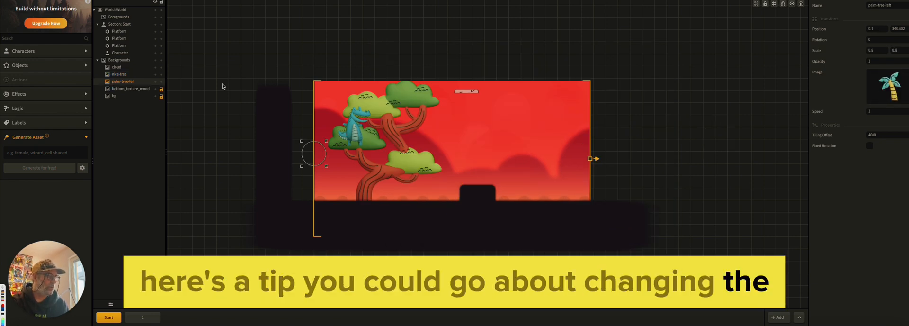
{"action": "left_click_drag", "start_coordinate": [886, 134], "coordinate": [820, 129]}
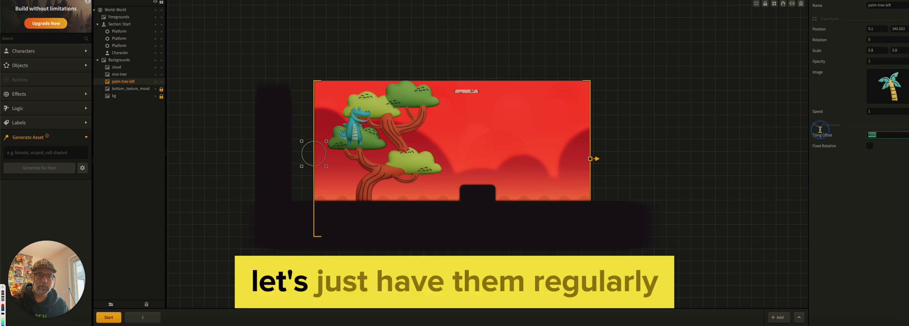
{"action": "type", "text": "300"}
{"action": "key", "text": "Return"}
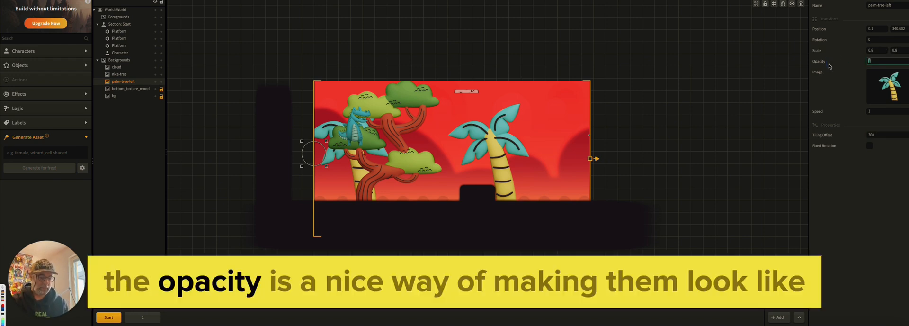
{"action": "type", "text": "0.5"}
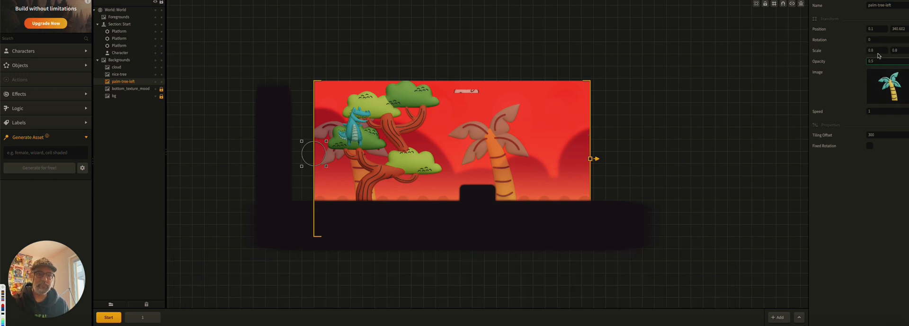
Shrink the palm-tree-left background to a scale of 0.4 on both axes
{"action": "type", "text": "0.4"}
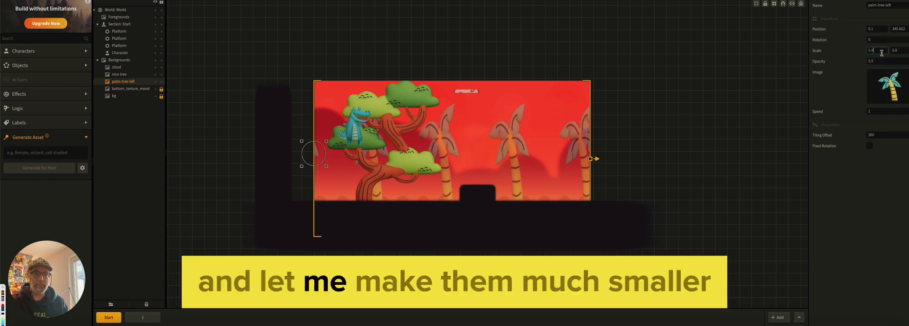
{"action": "left_click", "coordinate": [904, 50]}
{"action": "type", "text": "0.4"}
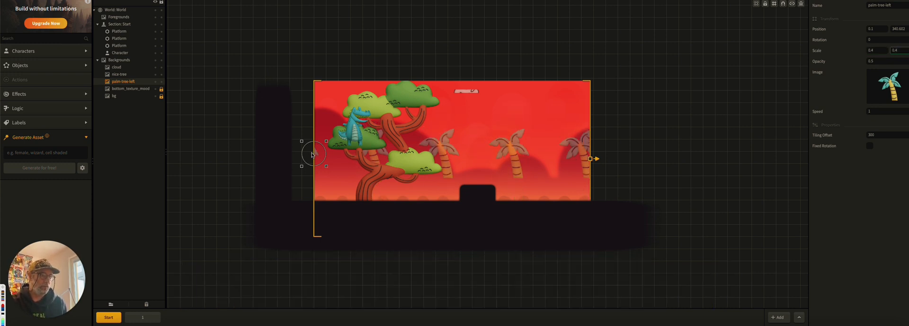
Lower the palm-tree-left background to about 1.6, 239 and set its tiling offset to 800
{"action": "left_click_drag", "start_coordinate": [312, 155], "coordinate": [311, 178]}
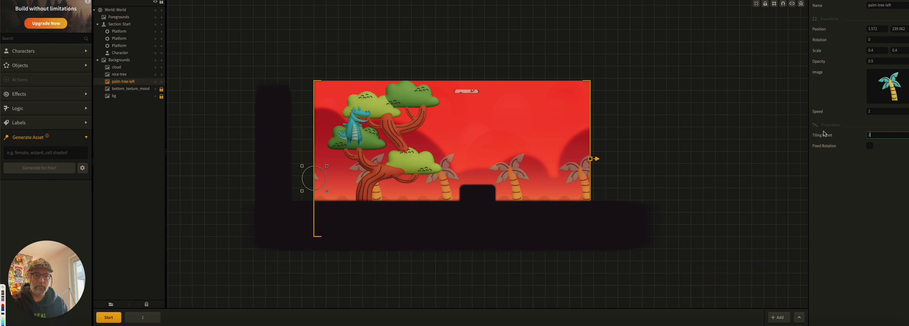
{"action": "key", "text": "BackSpace"}
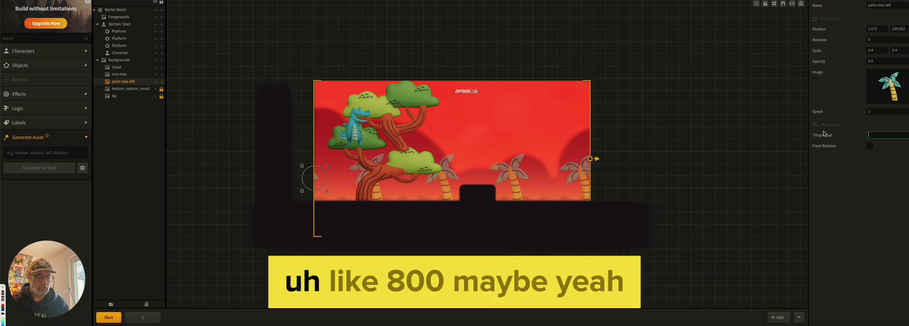
{"action": "key", "text": "Return"}
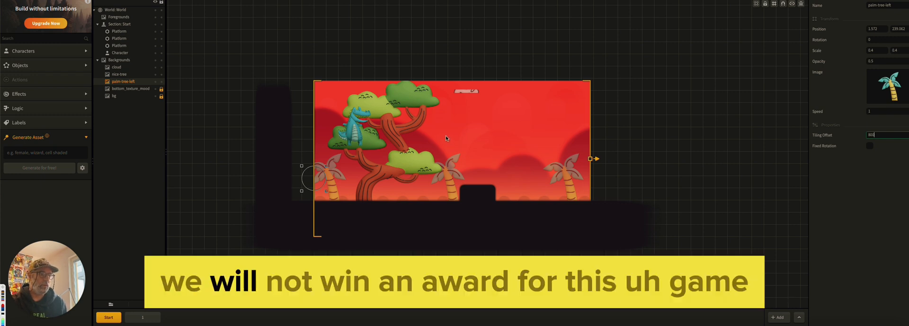
Preview the game and run and jump the crocodile along the level to examine the faded palm trees, then close the preview
{"action": "key", "text": "super+p"}
{"action": "key", "text": "Right"}
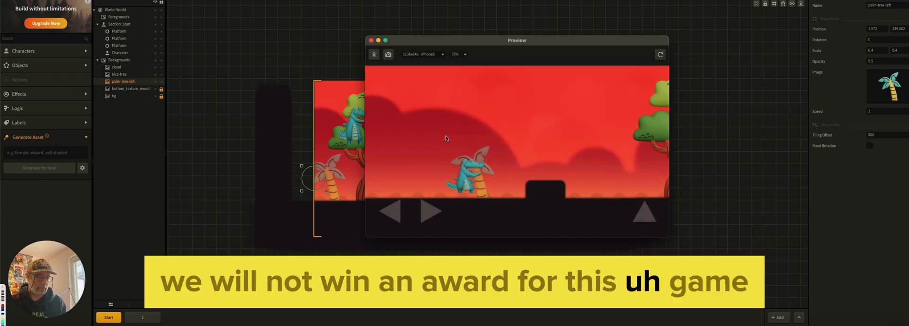
{"action": "key", "text": "Up"}
{"action": "key", "text": "Right"}
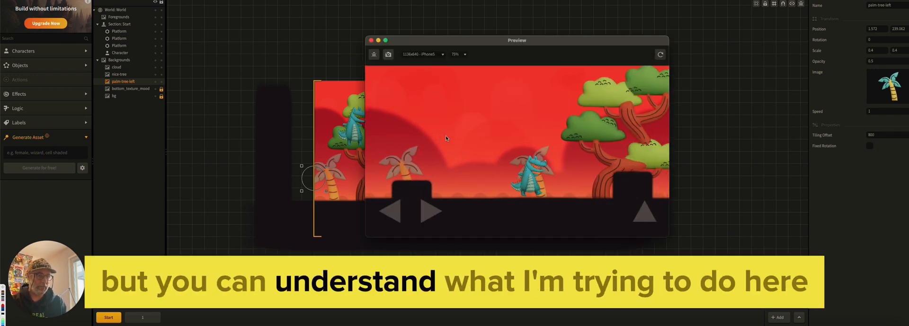
{"action": "key", "text": "Up"}
{"action": "key", "text": "Right"}
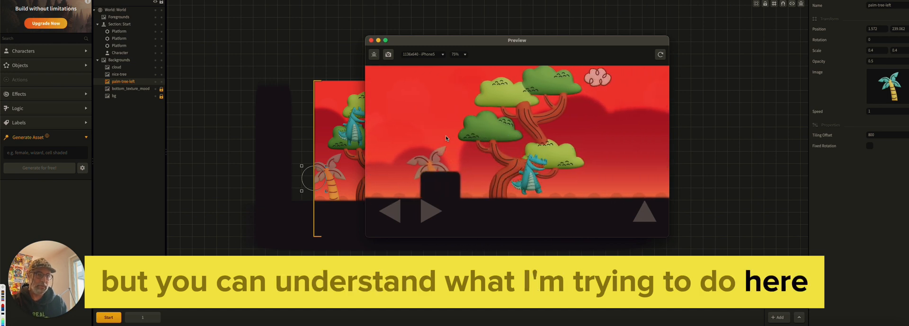
{"action": "key", "text": "Right"}
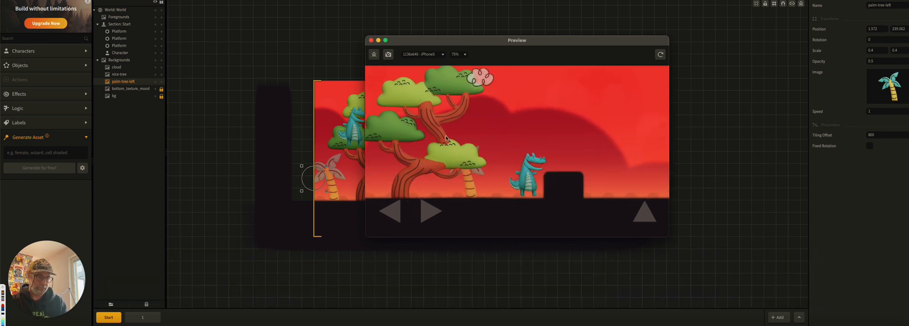
{"action": "key", "text": "Up"}
{"action": "key", "text": "Right"}
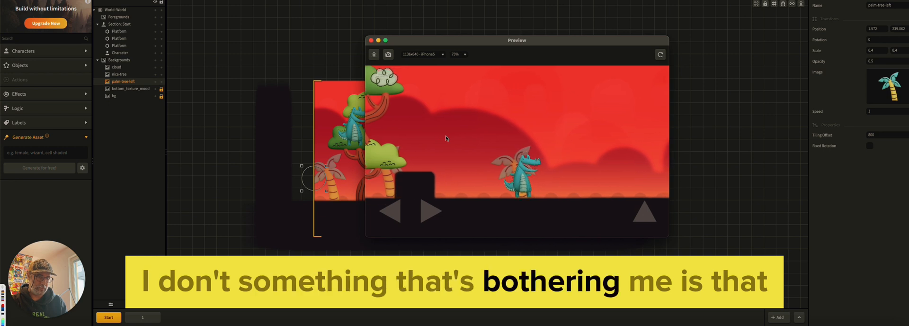
{"action": "key", "text": "Up"}
{"action": "key", "text": "Right"}
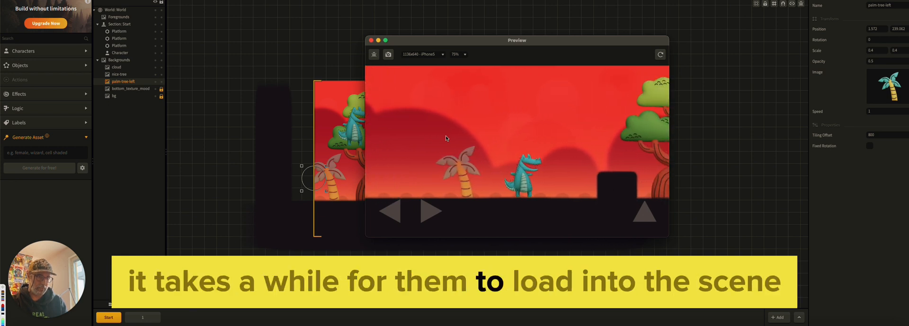
{"action": "key", "text": "Up"}
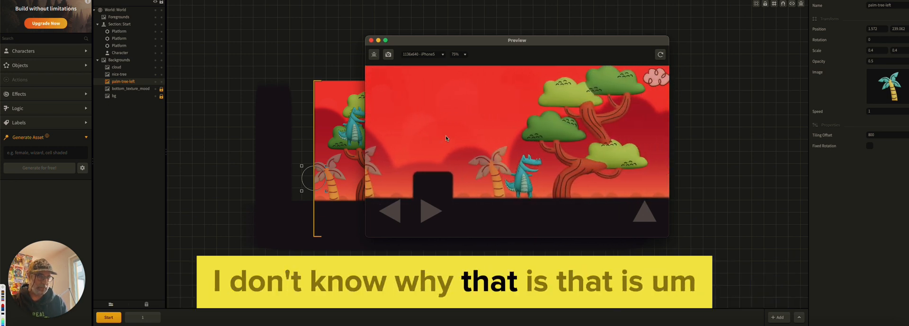
{"action": "key", "text": "Right"}
{"action": "key", "text": "Up"}
{"action": "key", "text": "Right"}
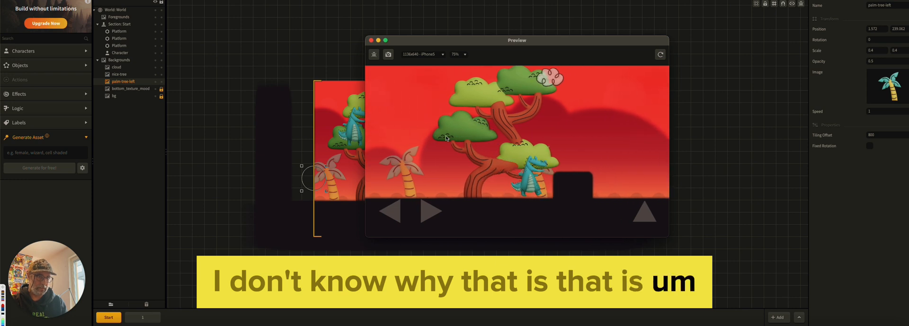
{"action": "key", "text": "Up"}
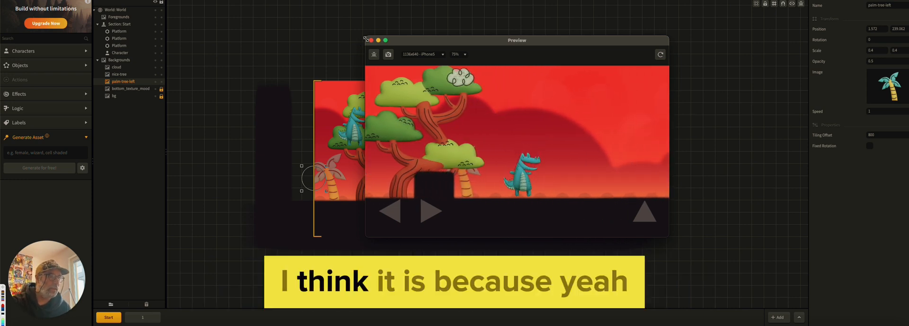
{"action": "left_click_drag", "start_coordinate": [373, 41], "coordinate": [373, 41]}
{"action": "left_click", "coordinate": [371, 40]}
Extend the end of the Start section to about twice its length
{"action": "left_click", "coordinate": [487, 145]}
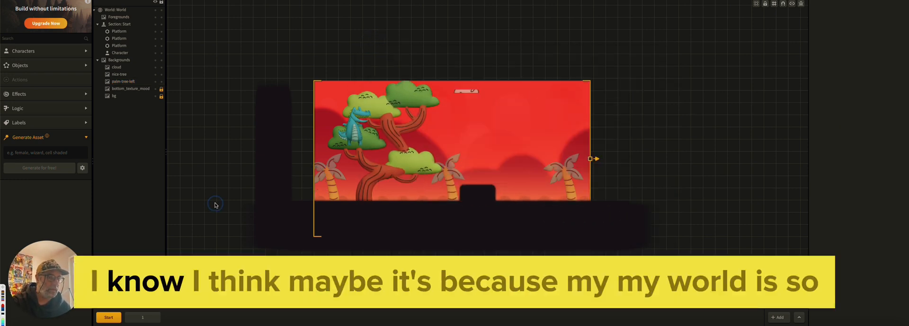
{"action": "scroll", "coordinate": [490, 165], "scroll_direction": "down", "scroll_amount": 2}
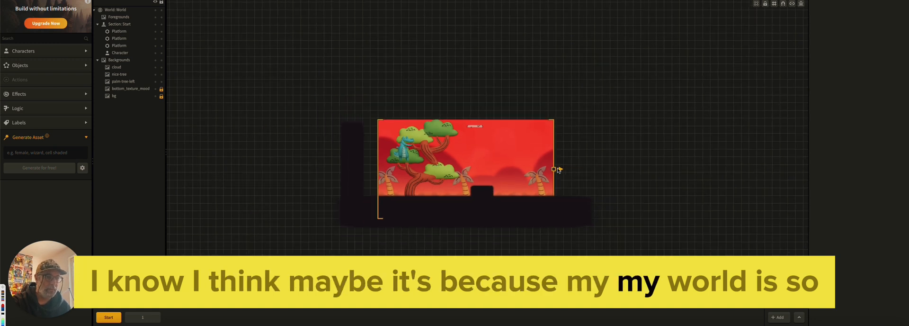
{"action": "left_click_drag", "start_coordinate": [554, 169], "coordinate": [751, 171]}
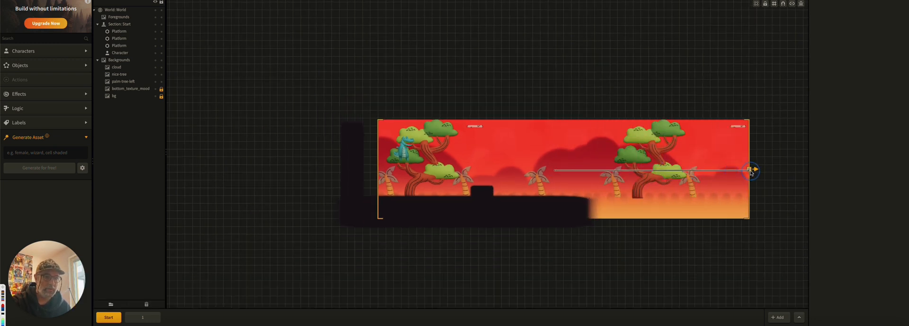
Stretch the ground platform past the end of the section, to a horizontal scale of about 18.6
{"action": "scroll", "coordinate": [532, 257], "scroll_direction": "right", "scroll_amount": 5}
{"action": "left_click", "coordinate": [476, 212]}
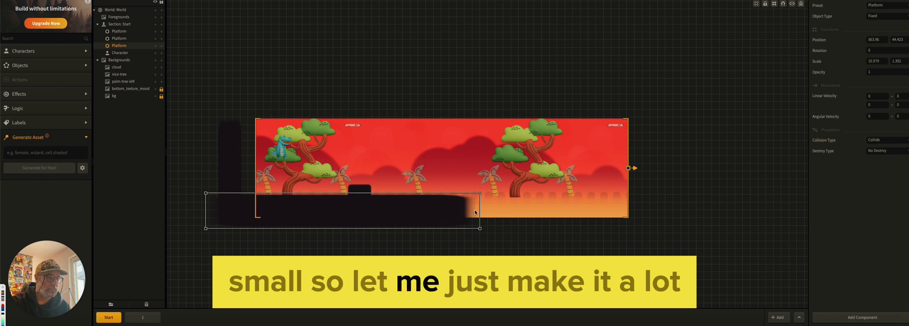
{"action": "left_click_drag", "start_coordinate": [480, 209], "coordinate": [653, 209]}
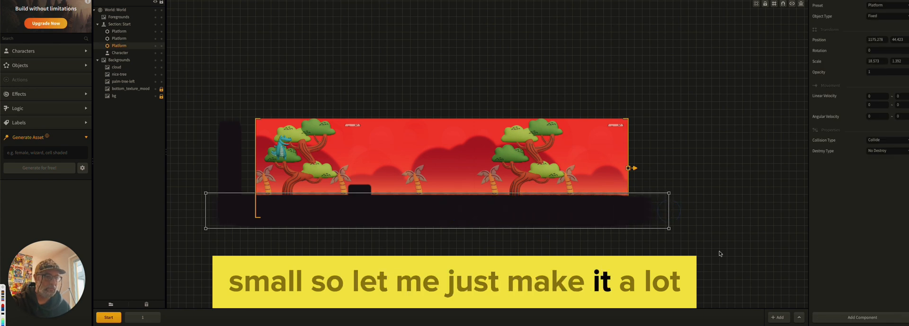
{"action": "left_click", "coordinate": [725, 260]}
Set the palm-tree-left background's tiling offset to 1200
{"action": "left_click", "coordinate": [416, 180]}
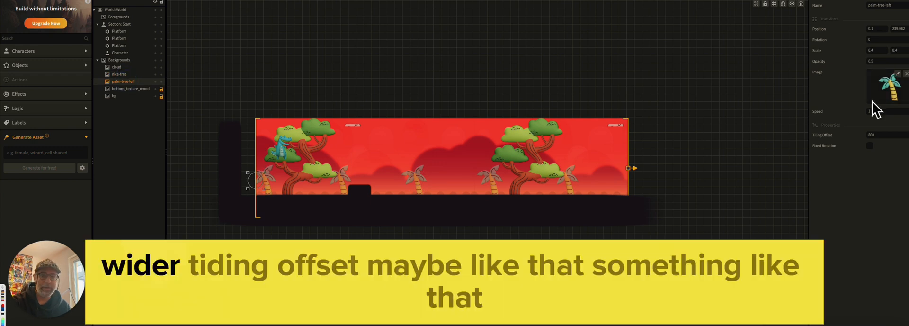
{"action": "left_click", "coordinate": [881, 134]}
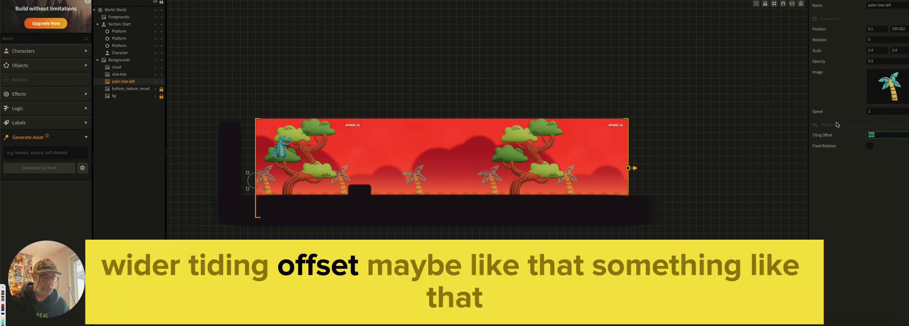
{"action": "type", "text": "1200"}
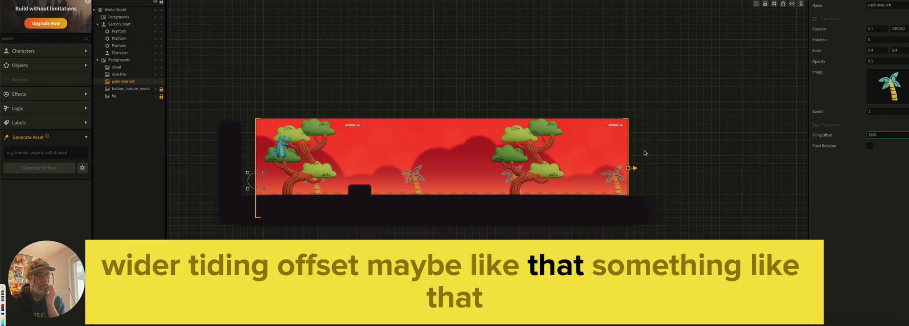
Check the speeds of the nice-tree, palm-tree-left and cloud backgrounds, and save the project
{"action": "left_click", "coordinate": [123, 74]}
{"action": "left_click", "coordinate": [122, 82]}
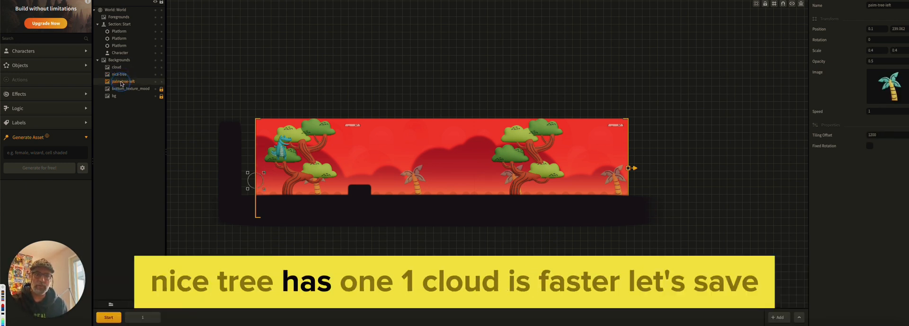
{"action": "left_click", "coordinate": [122, 68]}
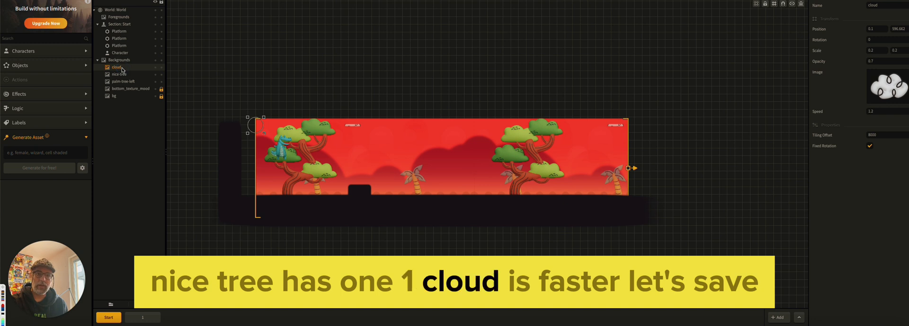
{"action": "key", "text": "super+s"}
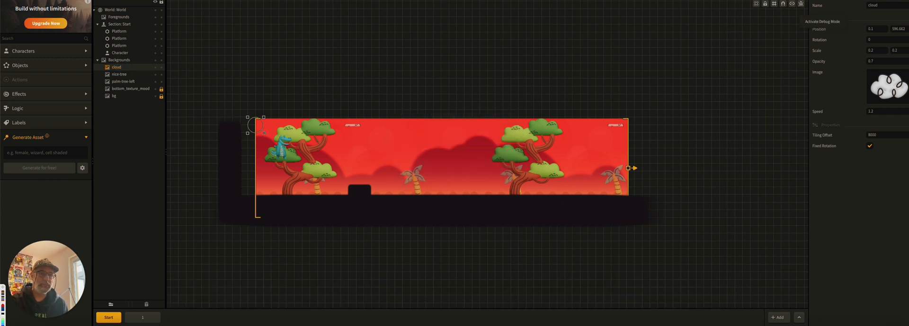
Preview the game to examine the palm tree spacing in the lengthened level
{"action": "left_click", "coordinate": [804, 1]}
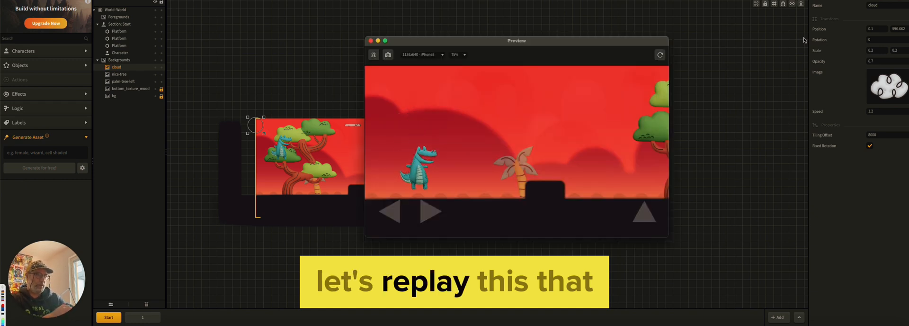
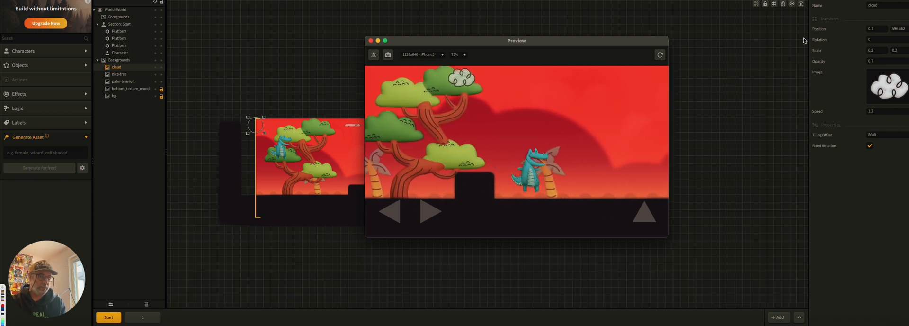
Close the game preview and set the palm-tree-left background's tiling offset to 4000
{"action": "left_click", "coordinate": [371, 41]}
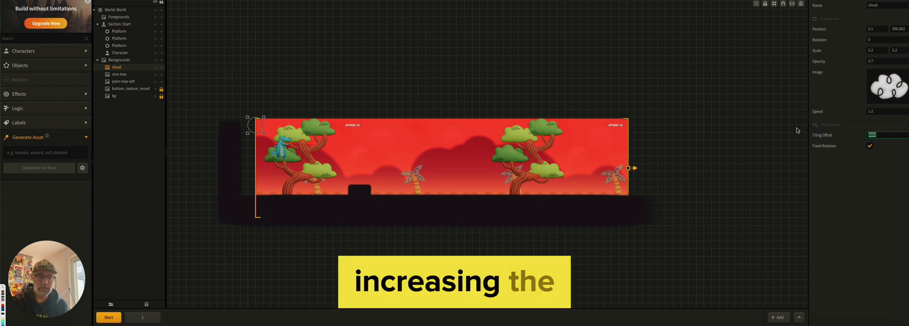
{"action": "left_click", "coordinate": [431, 55]}
{"action": "left_click", "coordinate": [123, 81]}
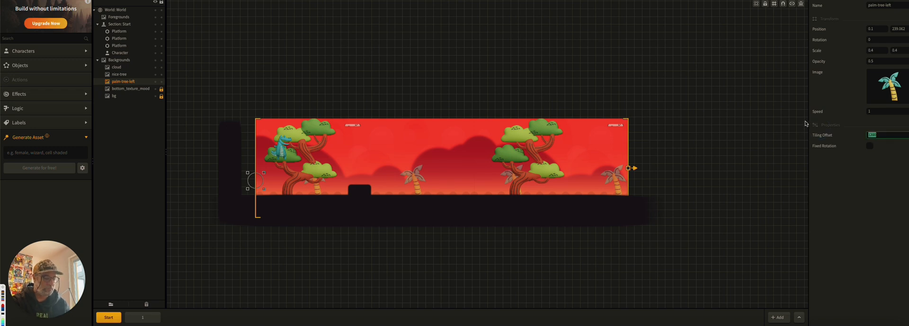
{"action": "key", "text": "Return"}
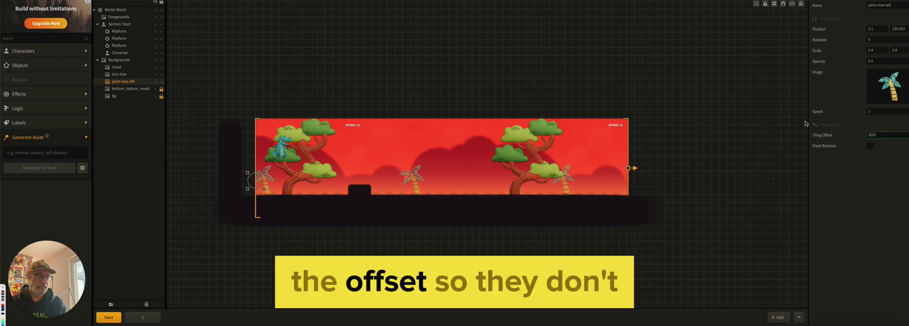
{"action": "left_click_drag", "start_coordinate": [881, 134], "coordinate": [810, 132]}
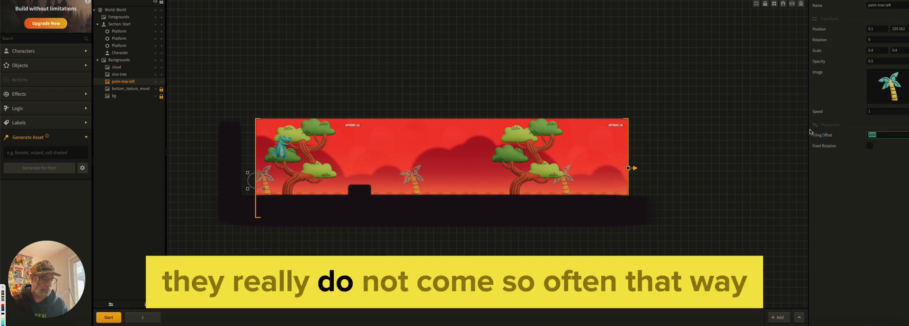
{"action": "key", "text": "Return"}
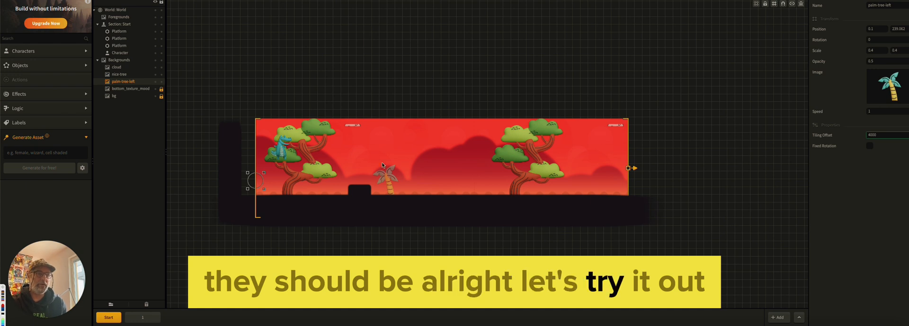
Preview the game in an enlarged window, running and jumping through the level to examine how often the palm trees appear
{"action": "left_click", "coordinate": [525, 196]}
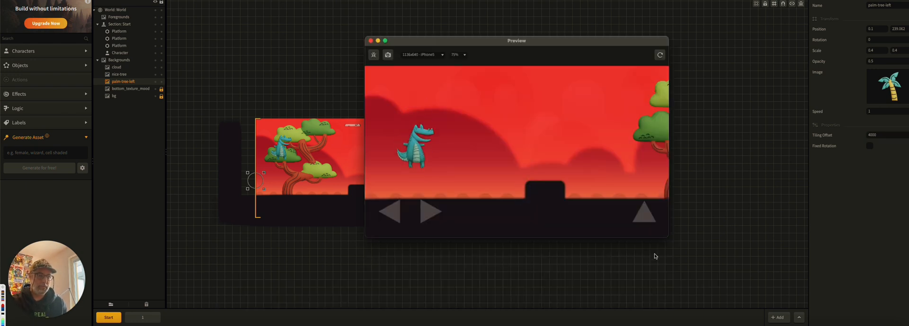
{"action": "double_click", "coordinate": [464, 41]}
{"action": "left_click_drag", "start_coordinate": [464, 42], "coordinate": [272, 26]}
{"action": "key", "text": "Right"}
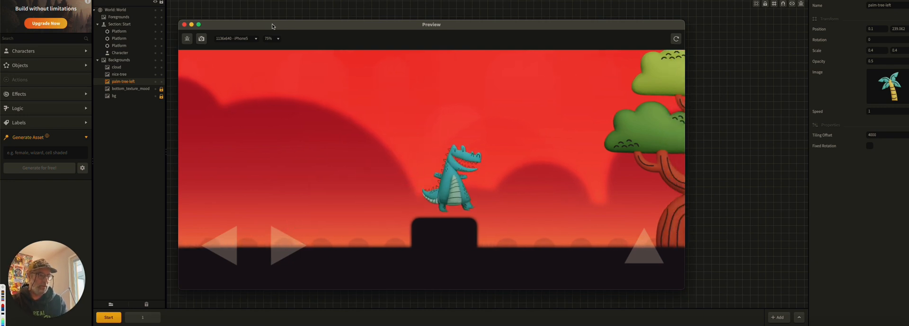
{"action": "key", "text": "Up"}
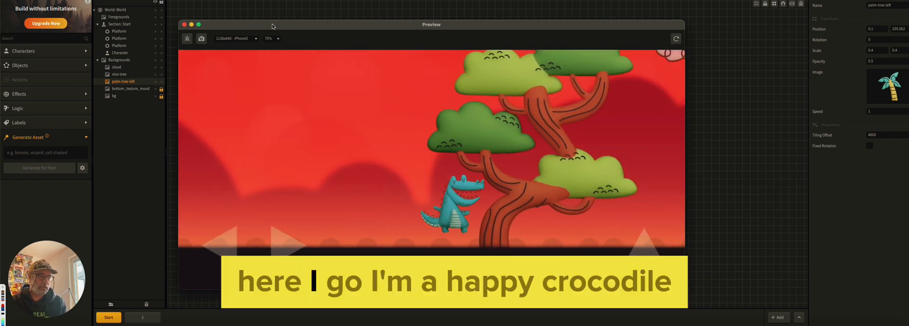
{"action": "key", "text": "Left"}
{"action": "key", "text": "Right"}
{"action": "key", "text": "Up"}
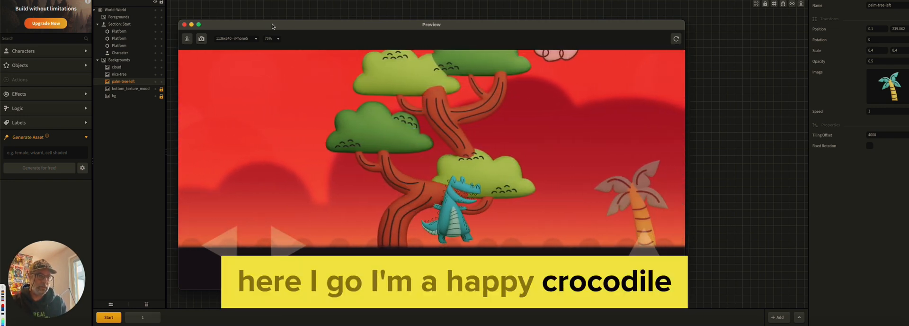
{"action": "key", "text": "Up"}
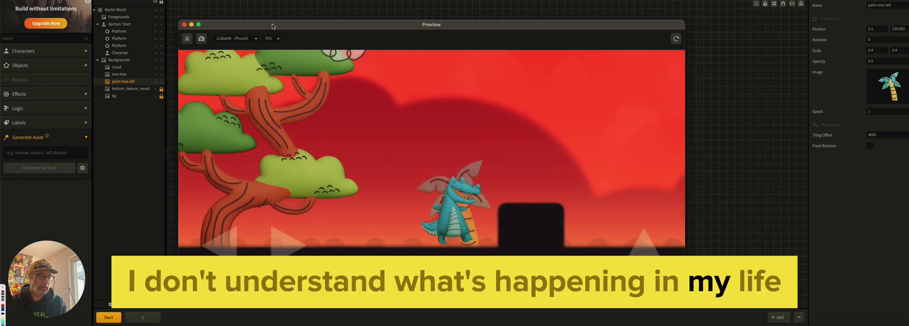
{"action": "key", "text": "Up"}
{"action": "key", "text": "Left"}
{"action": "key", "text": "Right"}
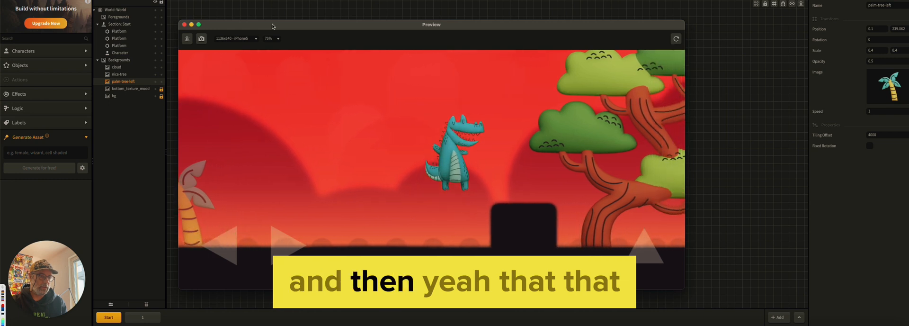
{"action": "key", "text": "Up"}
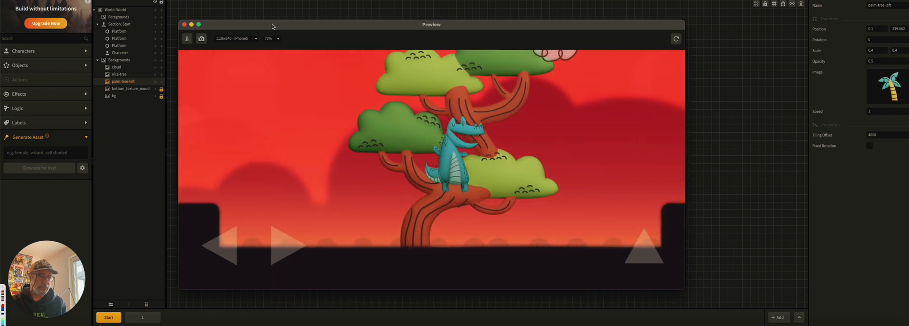
{"action": "key", "text": "Up"}
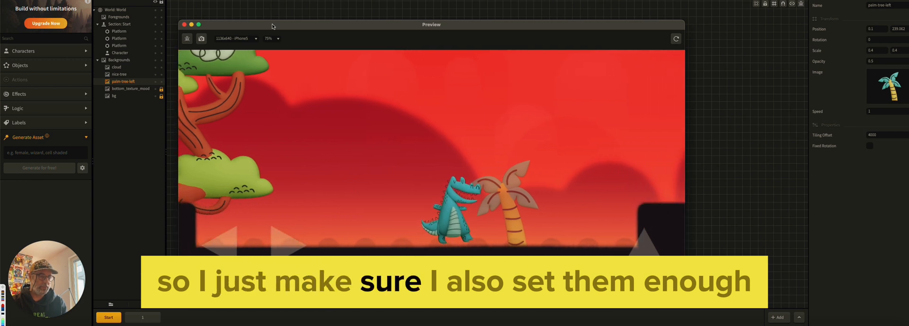
{"action": "key", "text": "Up"}
{"action": "key", "text": "Right"}
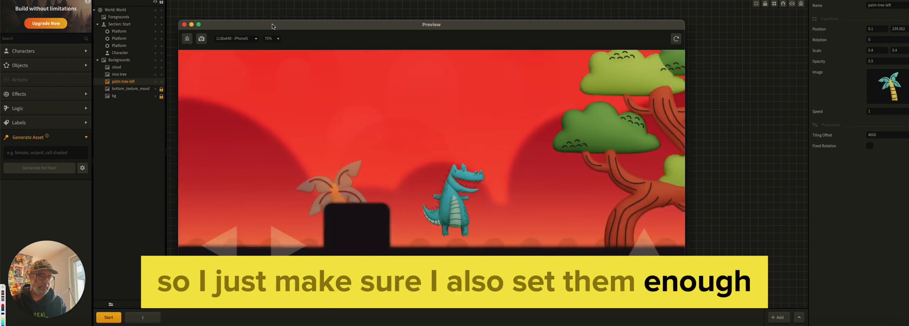
{"action": "left_click_drag", "start_coordinate": [504, 24], "coordinate": [535, 25]}
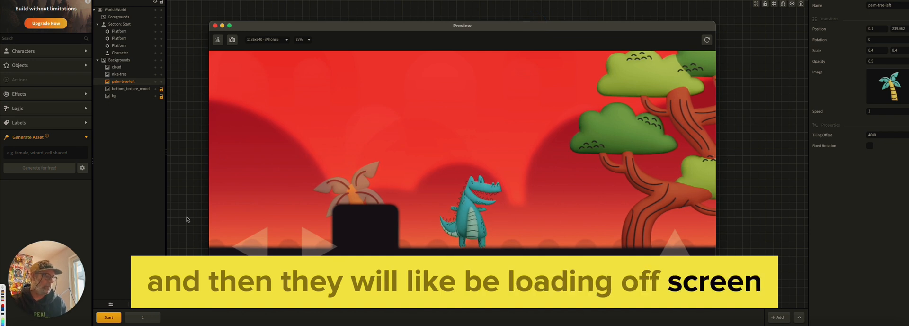
{"action": "left_click", "coordinate": [679, 247]}
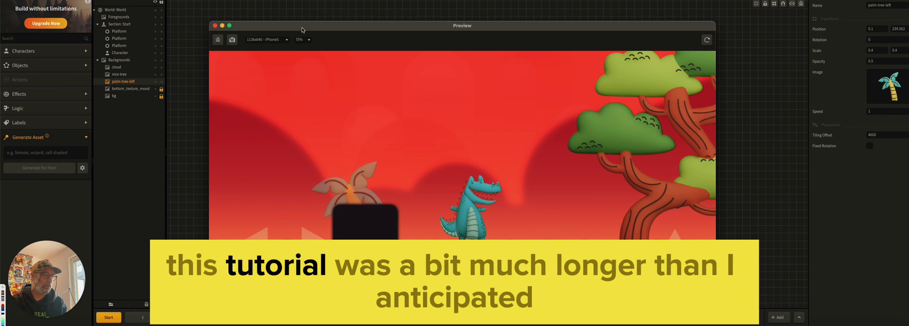
{"action": "left_click_drag", "start_coordinate": [304, 25], "coordinate": [298, 25]}
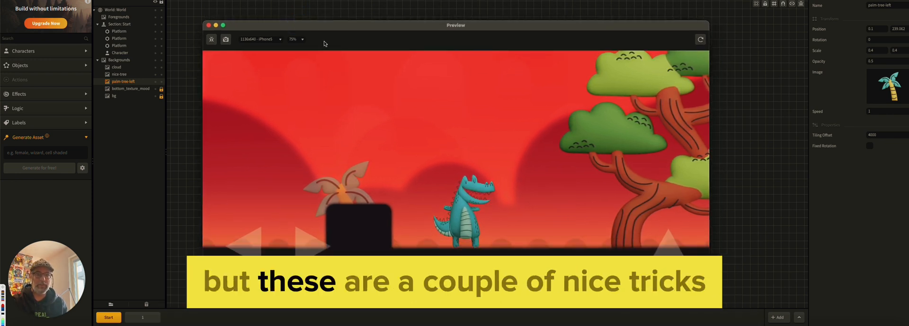
{"action": "left_click_drag", "start_coordinate": [300, 23], "coordinate": [296, 21]}
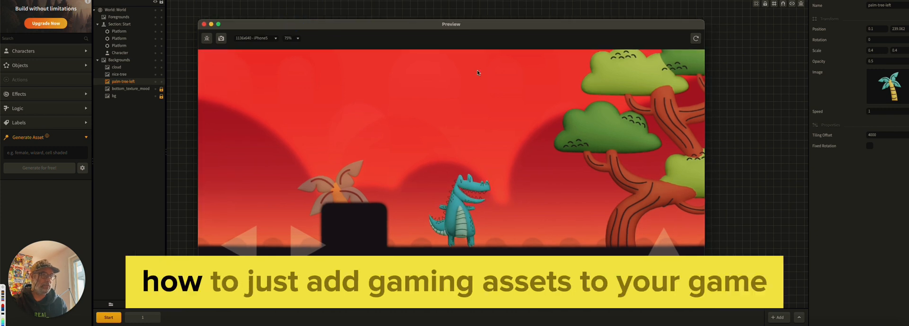